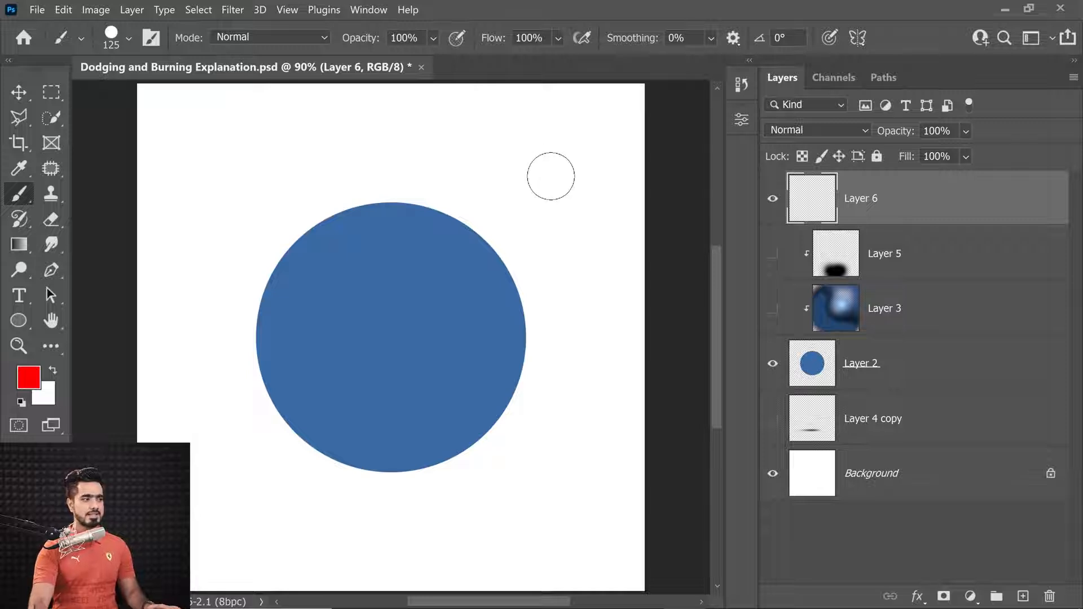
Annotate the circle in red with an arrow toward its upper-right edge, an X mark, and hatch strokes along its lower-left edge
{"action": "mouse_move", "coordinate": [576, 119]}
{"action": "left_mouse_down"}
{"action": "mouse_move", "coordinate": [512, 204]}
{"action": "mouse_move", "coordinate": [513, 190]}
{"action": "mouse_move", "coordinate": [512, 213]}
{"action": "mouse_move", "coordinate": [545, 198]}
{"action": "left_mouse_up"}
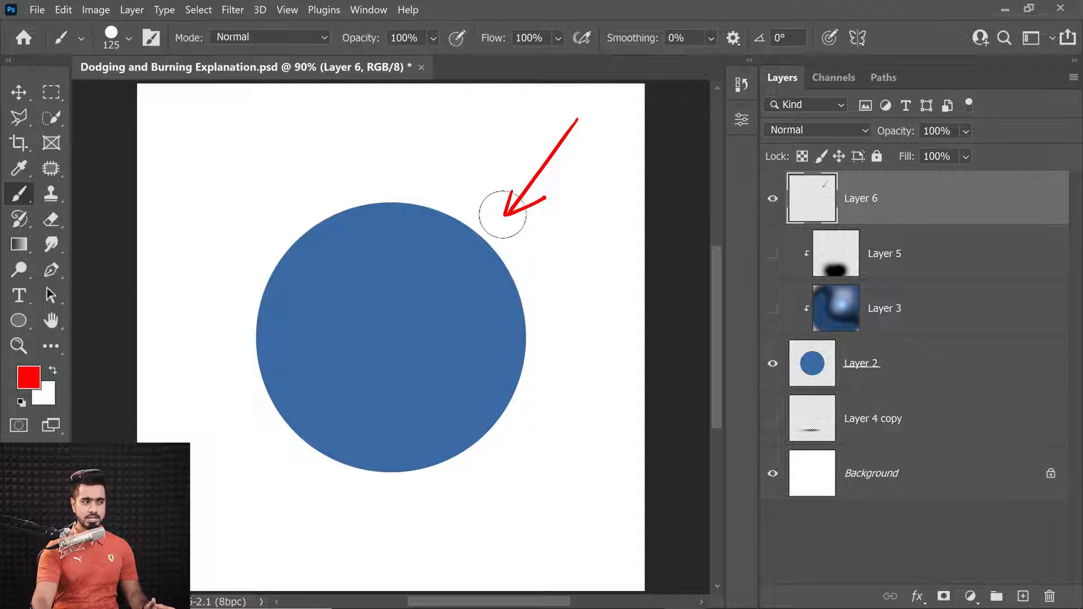
{"action": "mouse_move", "coordinate": [430, 277]}
{"action": "left_mouse_down"}
{"action": "mouse_move", "coordinate": [449, 294]}
{"action": "mouse_move", "coordinate": [441, 292]}
{"action": "left_mouse_up"}
{"action": "left_click_drag", "start_coordinate": [280, 307], "coordinate": [275, 364]}
{"action": "mouse_move", "coordinate": [294, 356]}
{"action": "left_mouse_down"}
{"action": "mouse_move", "coordinate": [279, 395]}
{"action": "mouse_move", "coordinate": [307, 382]}
{"action": "mouse_move", "coordinate": [312, 417]}
{"action": "left_mouse_up"}
{"action": "left_click", "coordinate": [327, 392]}
{"action": "left_click_drag", "start_coordinate": [352, 413], "coordinate": [337, 428]}
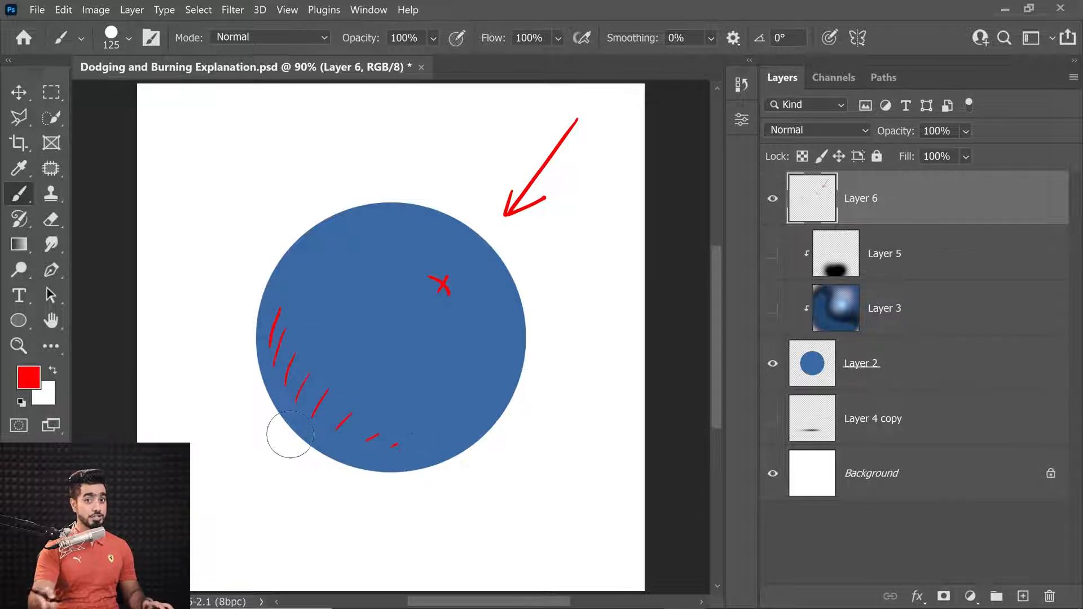
Undo the last three hatch strokes
{"action": "key", "text": "ctrl+z"}
{"action": "key", "text": "ctrl+z"}
{"action": "key", "text": "ctrl+z"}
{"action": "key", "text": "ctrl+z"}
{"action": "key", "text": "ctrl+z"}
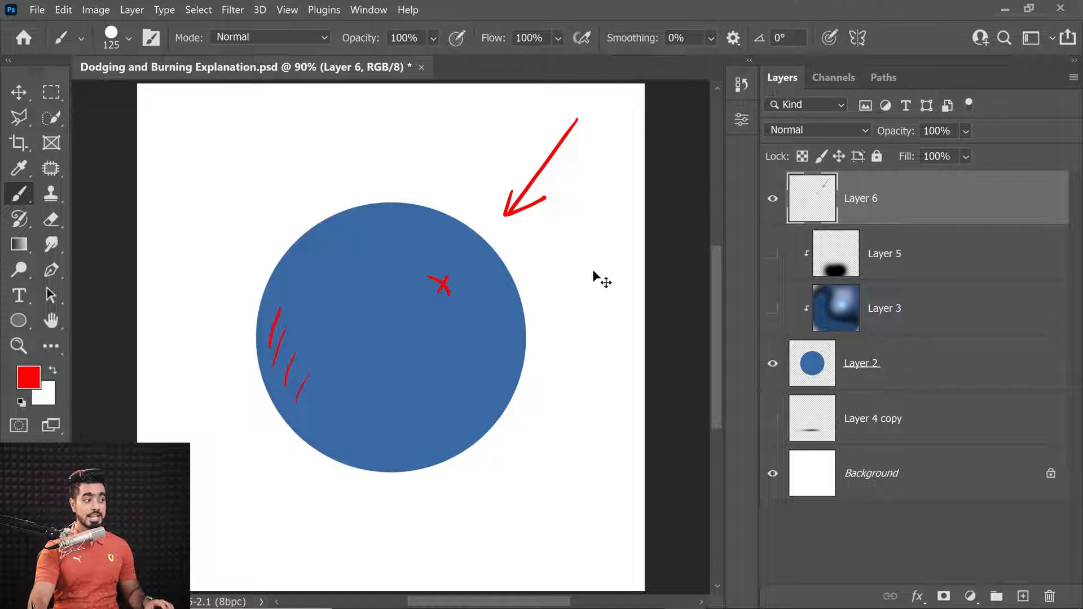
Hide Layer 6 and turn on visibility for Layer 3, Layer 5 and Layer 4 copy
{"action": "left_click", "coordinate": [773, 198]}
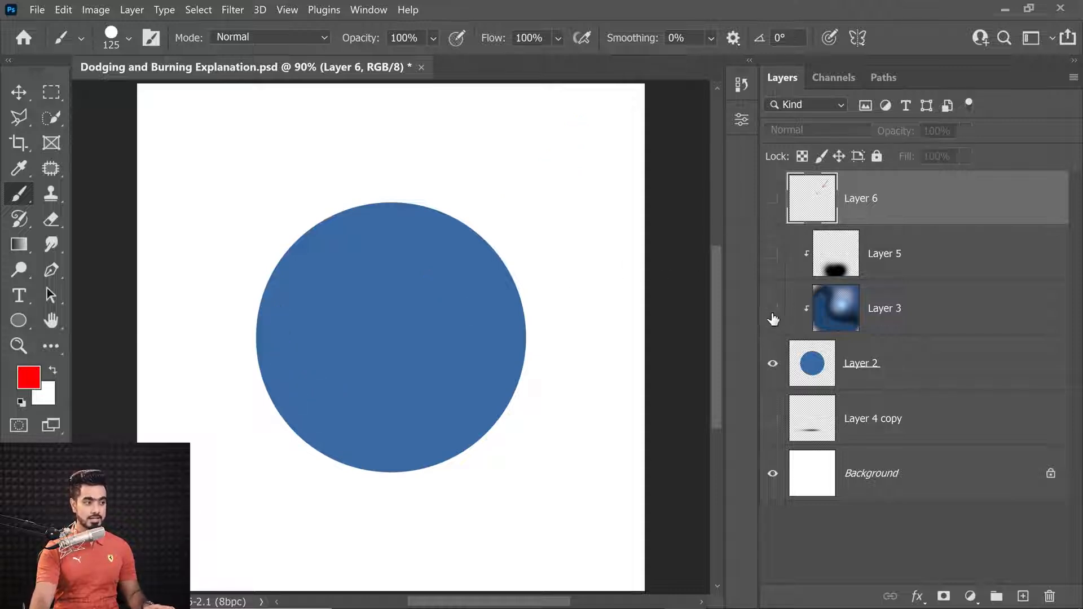
{"action": "left_click", "coordinate": [773, 308]}
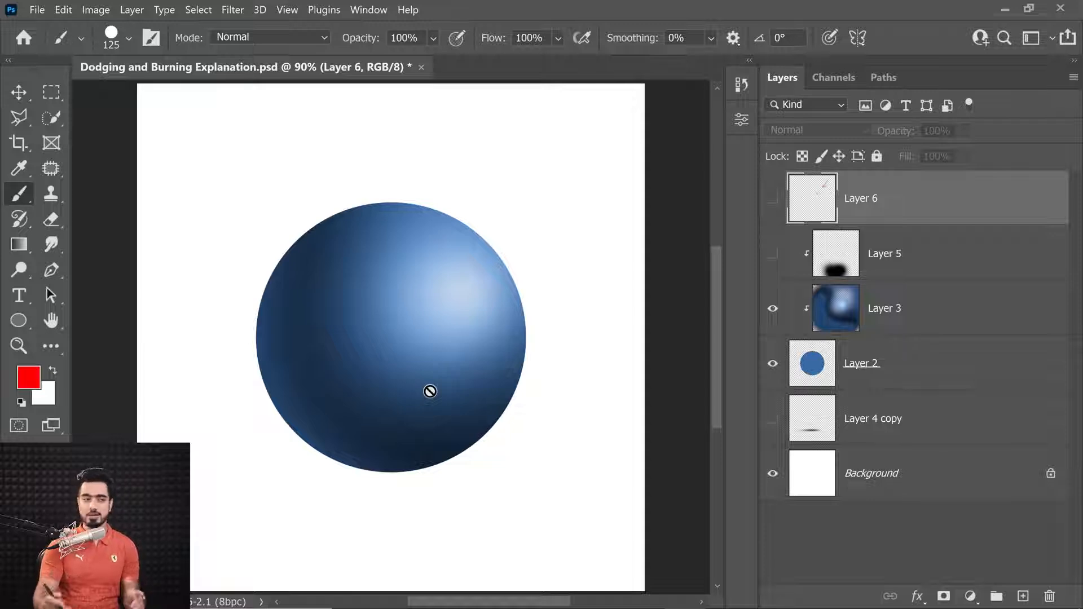
{"action": "left_click", "coordinate": [774, 259]}
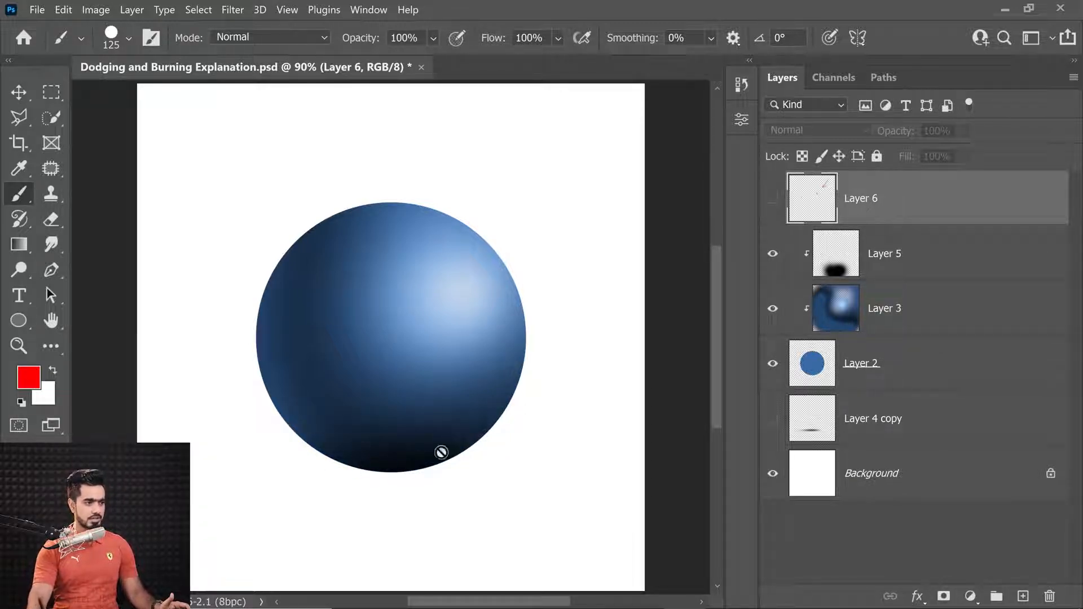
{"action": "left_click", "coordinate": [772, 423]}
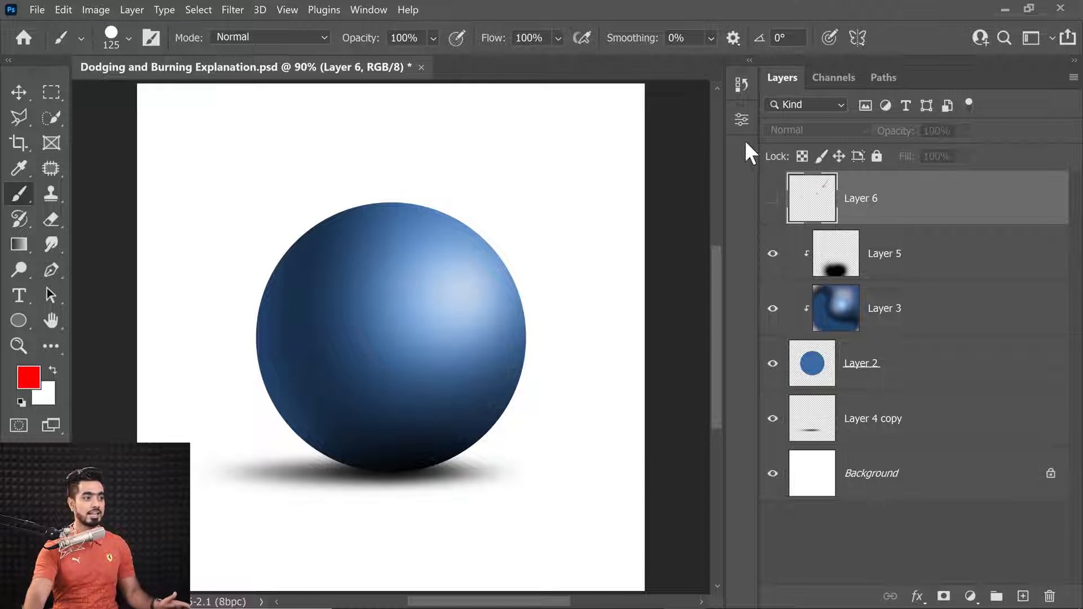
Compare the History snapshots by alternating between Snapshot 2 and Snapshot 1, ending on Snapshot 1
{"action": "left_click", "coordinate": [739, 87]}
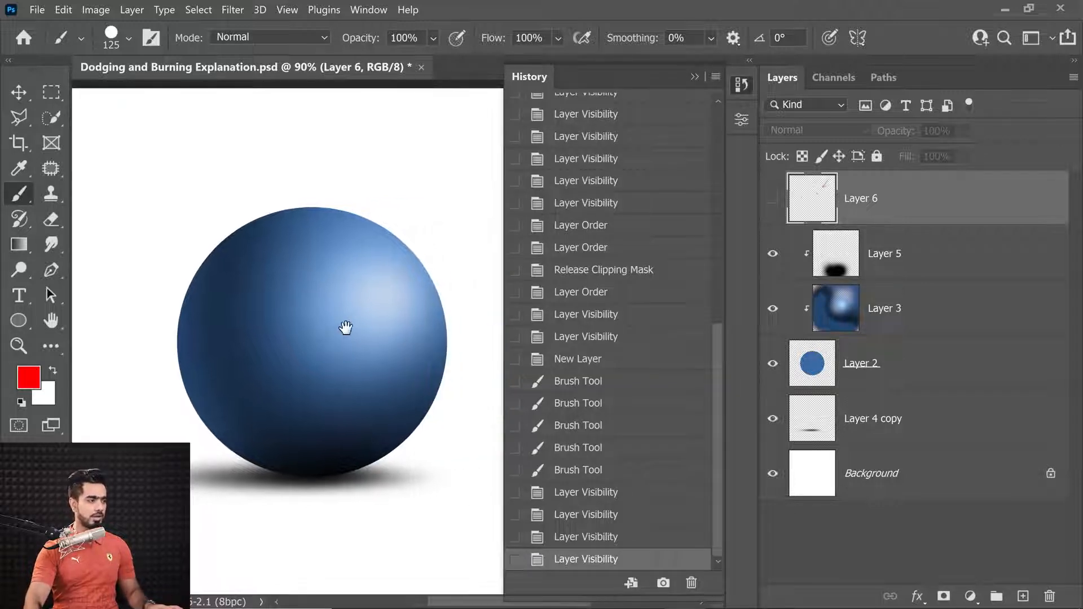
{"action": "left_click_drag", "start_coordinate": [718, 377], "coordinate": [716, 124]}
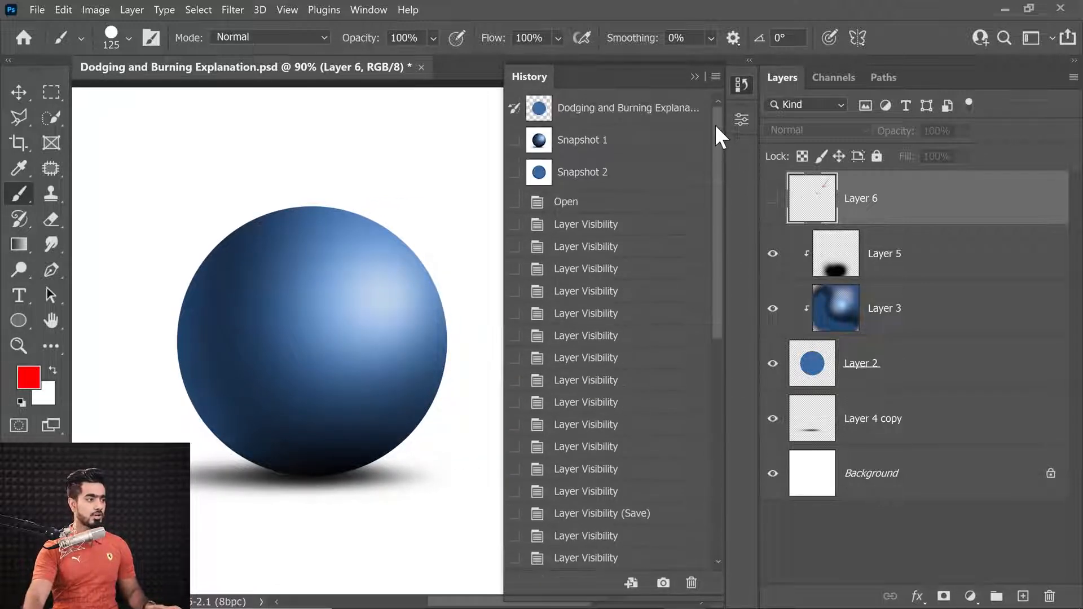
{"action": "left_click", "coordinate": [584, 171]}
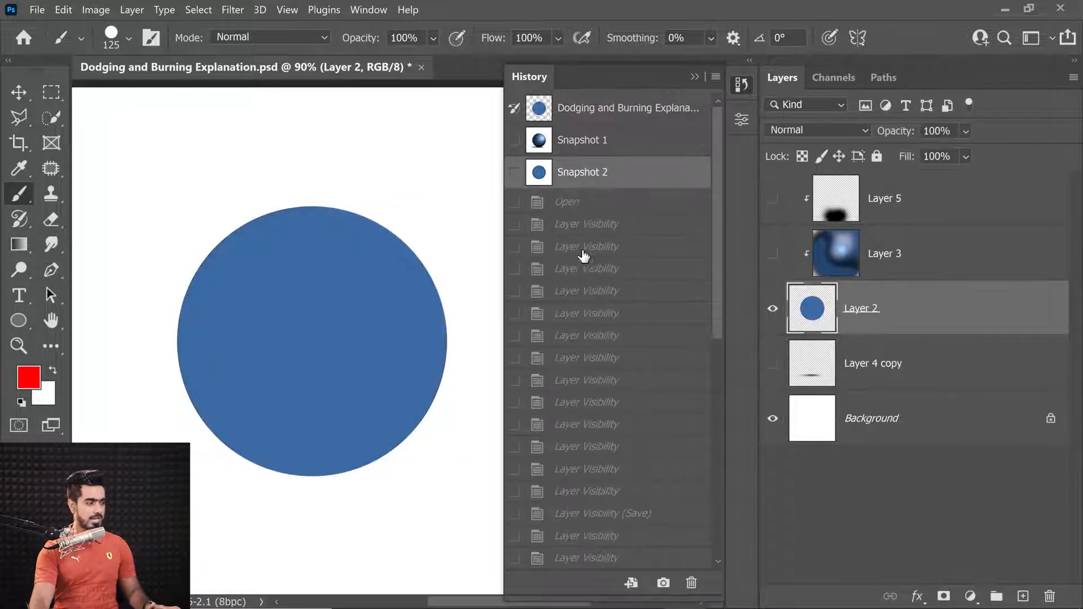
{"action": "left_click", "coordinate": [599, 148]}
{"action": "left_click", "coordinate": [616, 172]}
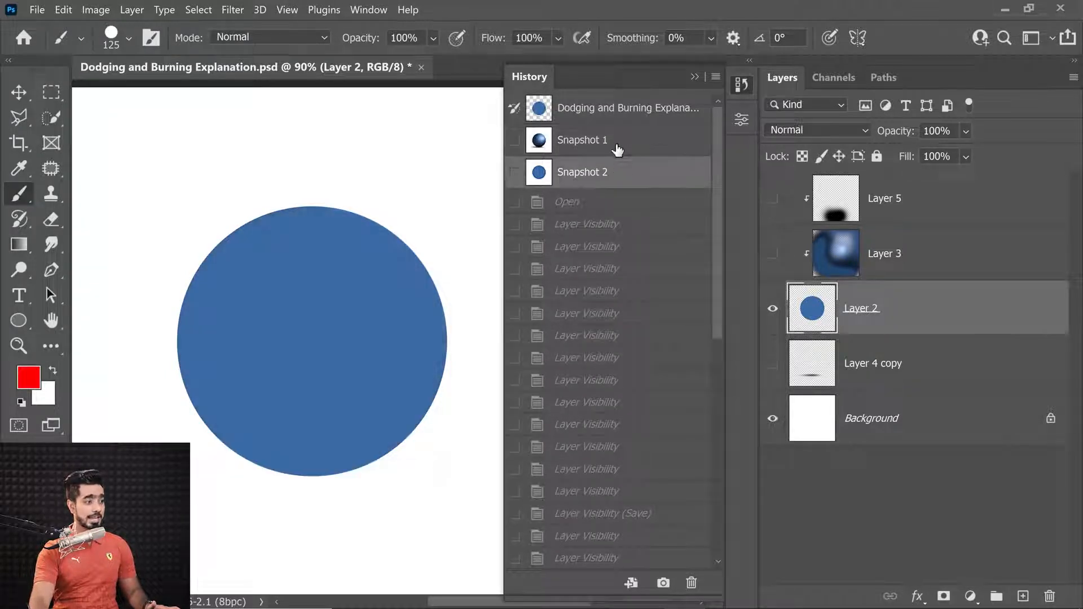
{"action": "left_click", "coordinate": [618, 149]}
{"action": "left_click", "coordinate": [617, 170]}
{"action": "left_click", "coordinate": [615, 152]}
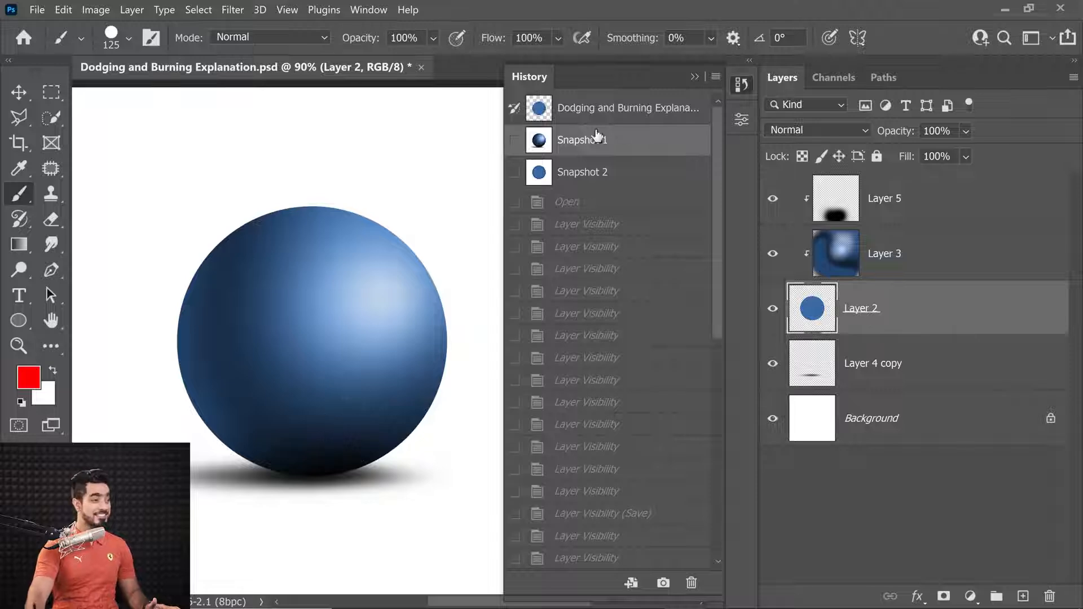
{"action": "left_click", "coordinate": [694, 77]}
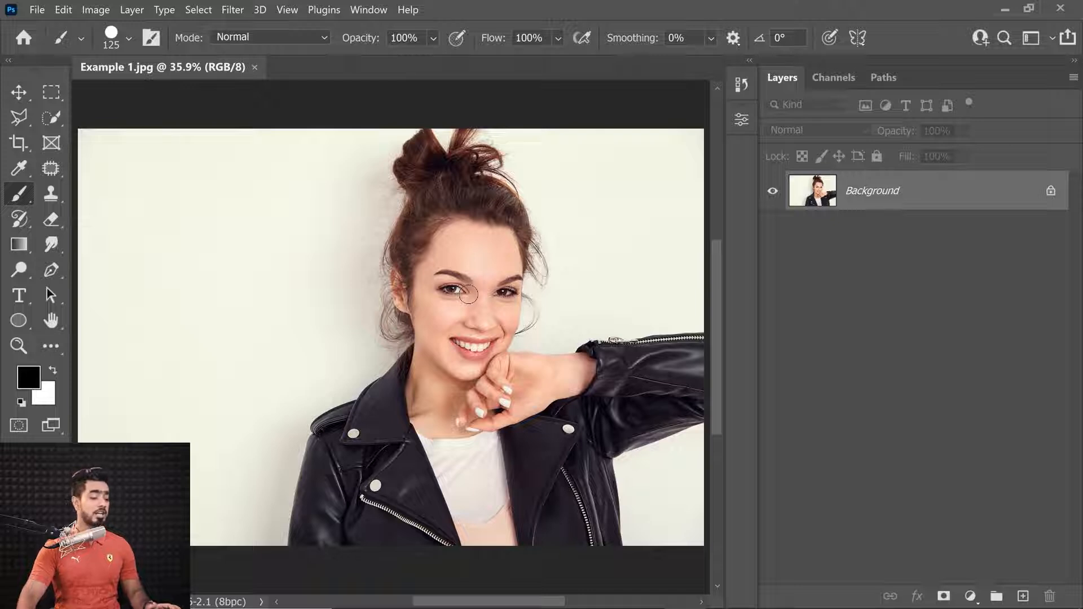
In the portrait photo, add a new layer above the Background and set its blend mode to Soft Light
{"action": "left_click", "coordinate": [1022, 597]}
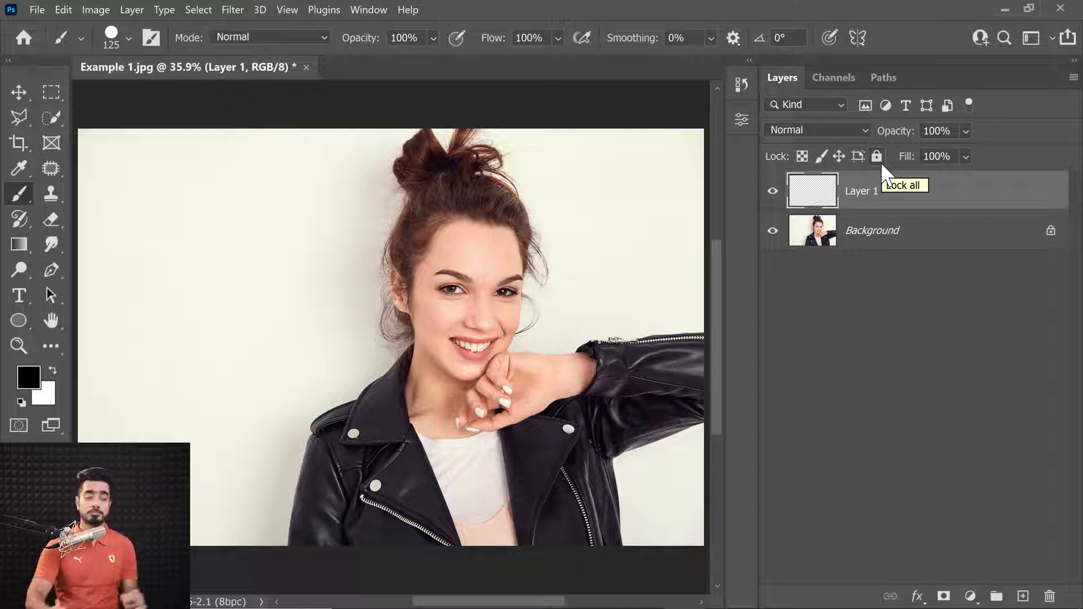
{"action": "left_click_drag", "start_coordinate": [1000, 196], "coordinate": [1049, 591]}
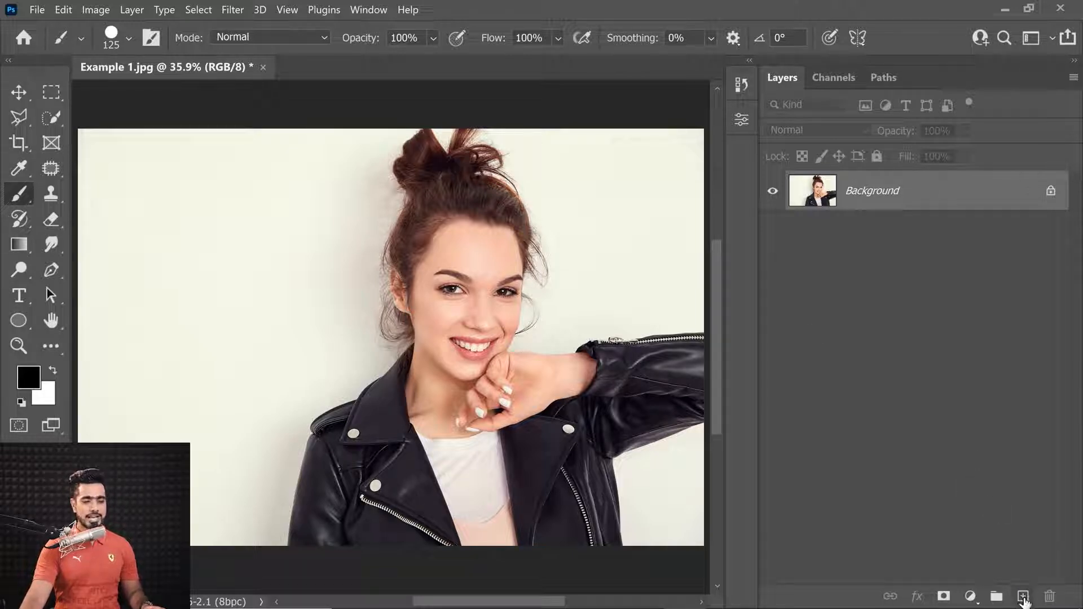
{"action": "left_click", "coordinate": [1024, 598]}
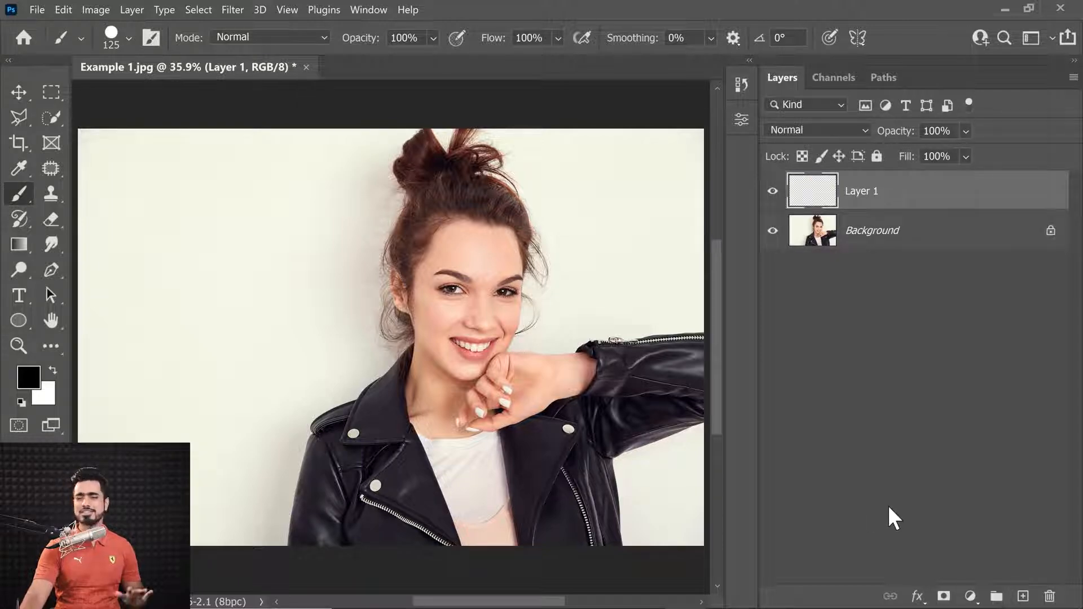
{"action": "left_click", "coordinate": [804, 131]}
{"action": "left_click", "coordinate": [764, 380]}
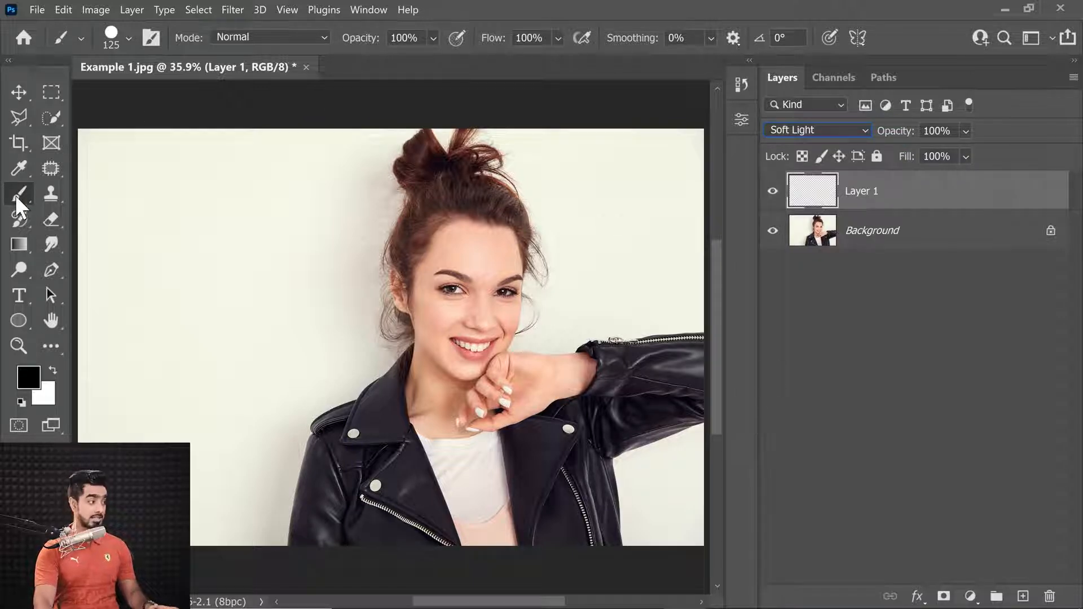
Choose the Soft Round brush preset and set the brush flow to 2%
{"action": "left_click", "coordinate": [113, 38]}
{"action": "left_click", "coordinate": [344, 255]}
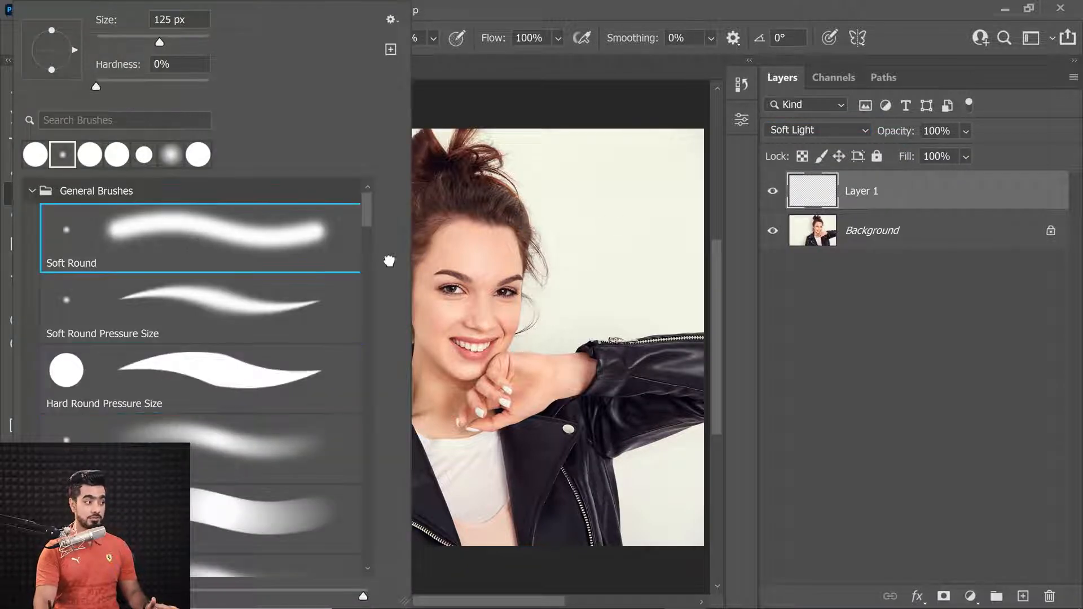
{"action": "left_click", "coordinate": [848, 316]}
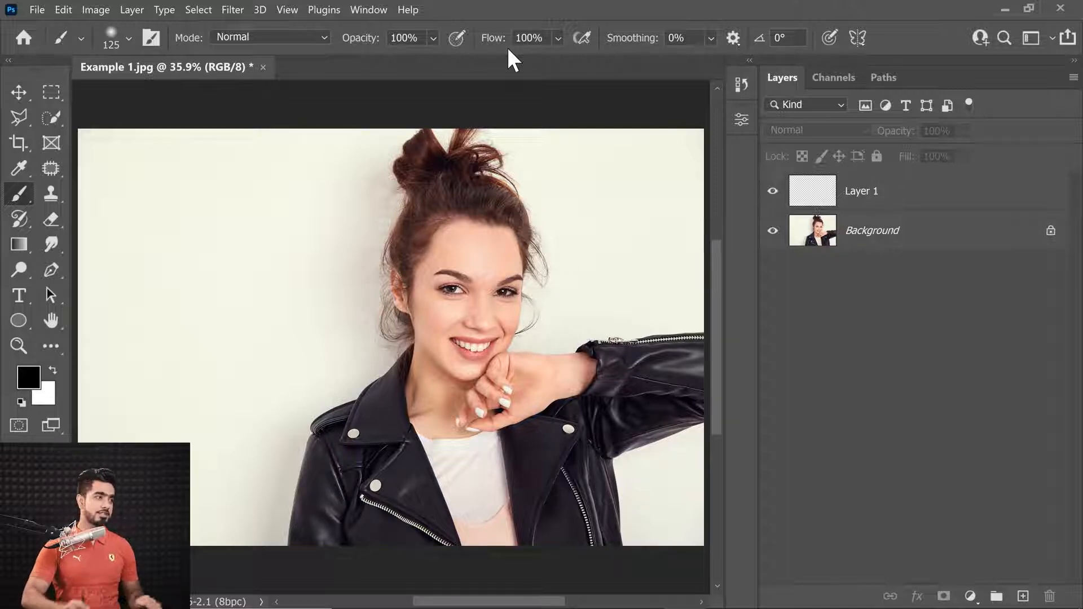
{"action": "double_click", "coordinate": [528, 37]}
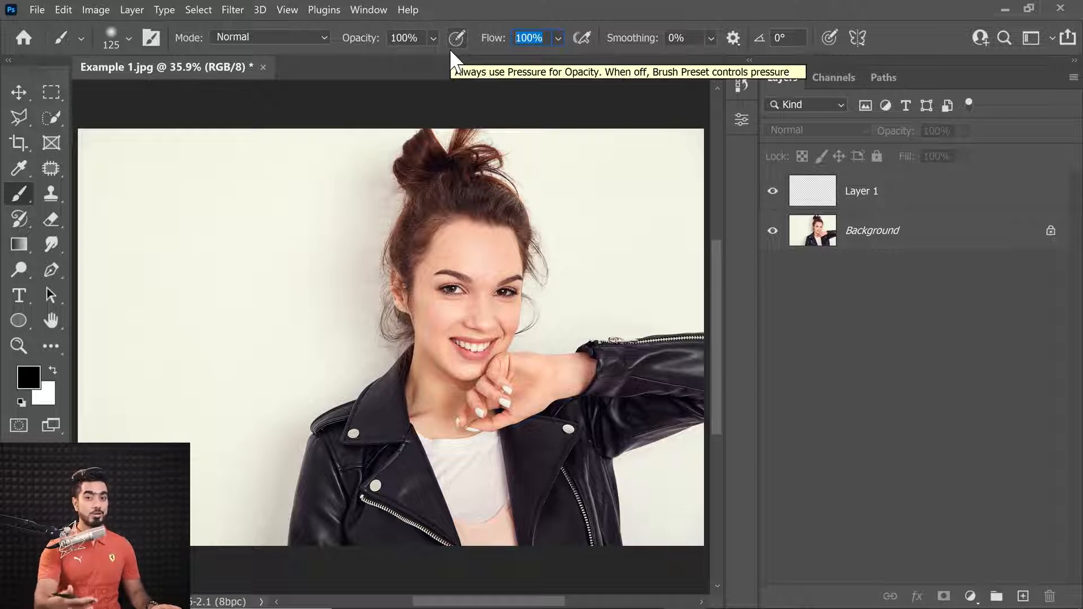
{"action": "type", "text": "2"}
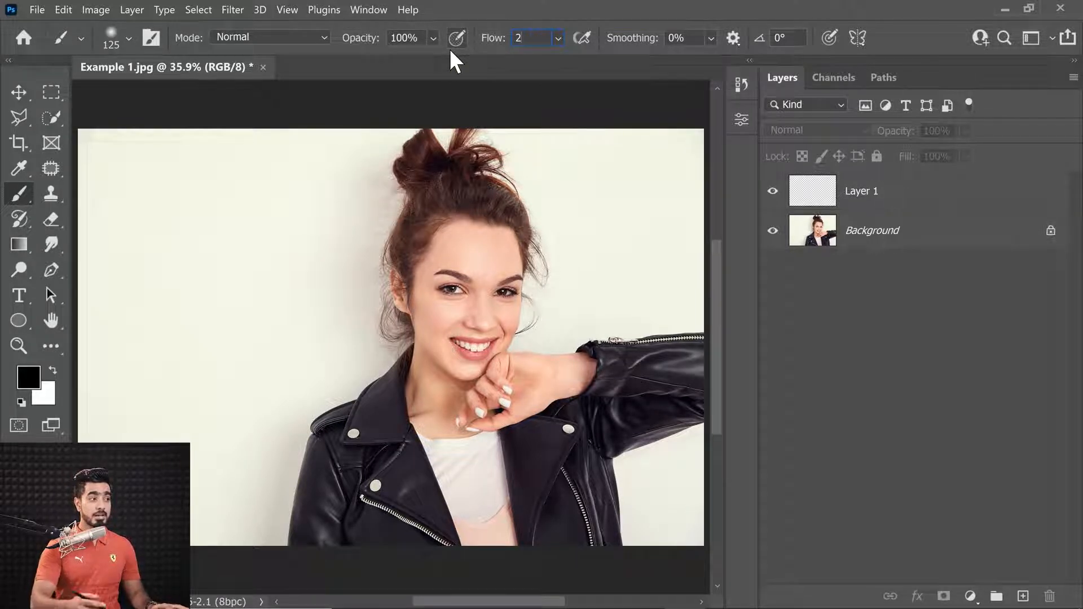
{"action": "key", "text": "Return"}
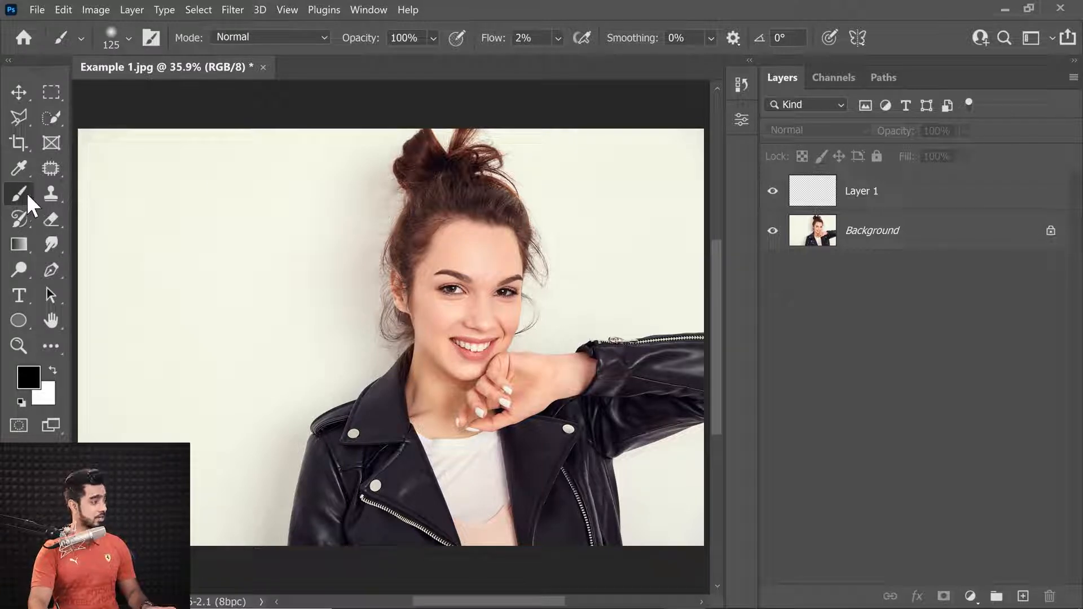
Rename the new layer to Dodge and Burn
{"action": "left_click", "coordinate": [897, 197]}
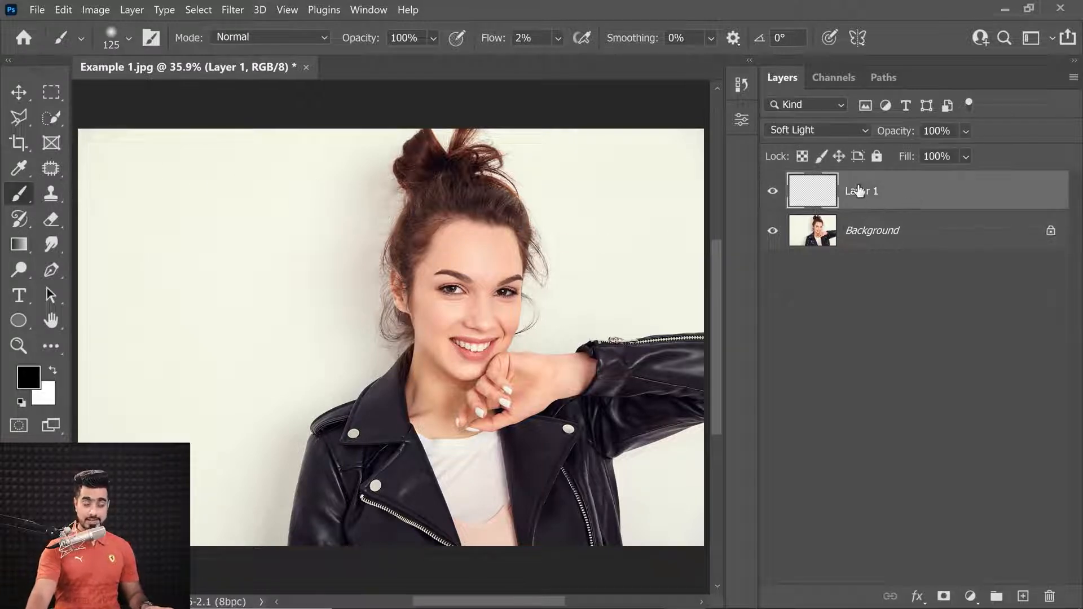
{"action": "double_click", "coordinate": [868, 192]}
{"action": "type", "text": "Dodge and Burn"}
{"action": "key", "text": "Return"}
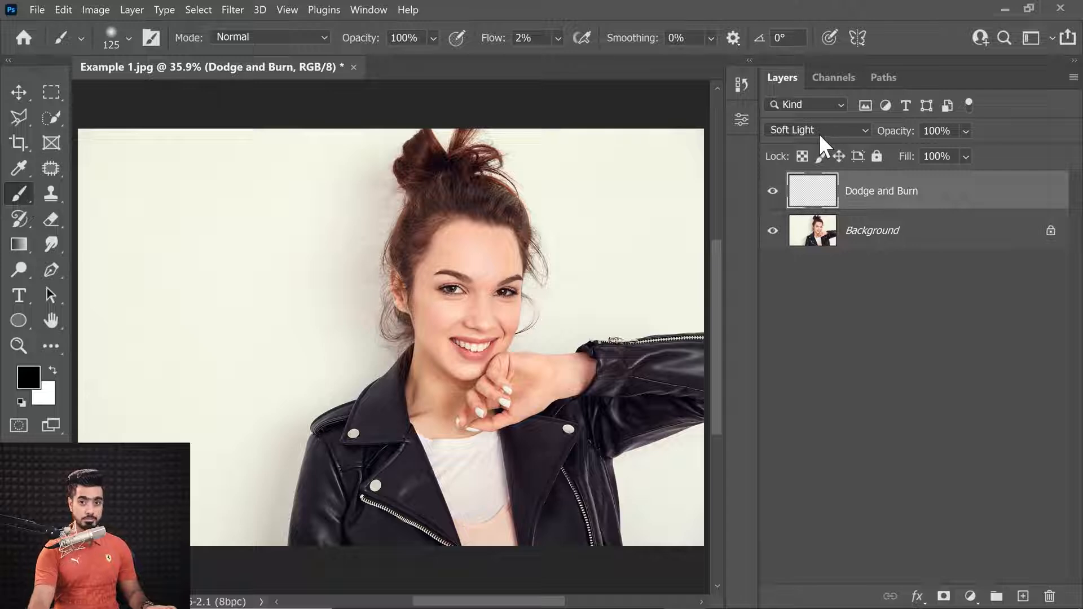
Set the foreground colour to red and the background colour to green
{"action": "left_click", "coordinate": [31, 379]}
{"action": "left_click_drag", "start_coordinate": [475, 242], "coordinate": [495, 174]}
{"action": "left_click", "coordinate": [706, 107]}
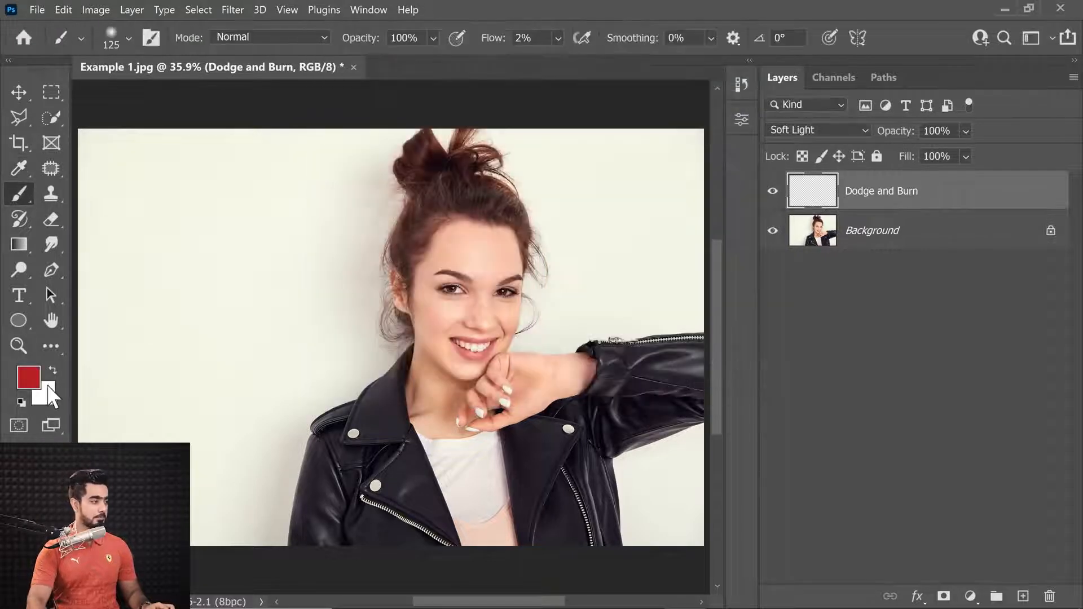
{"action": "left_click", "coordinate": [43, 393]}
{"action": "left_click", "coordinate": [509, 169]}
{"action": "left_click", "coordinate": [554, 238]}
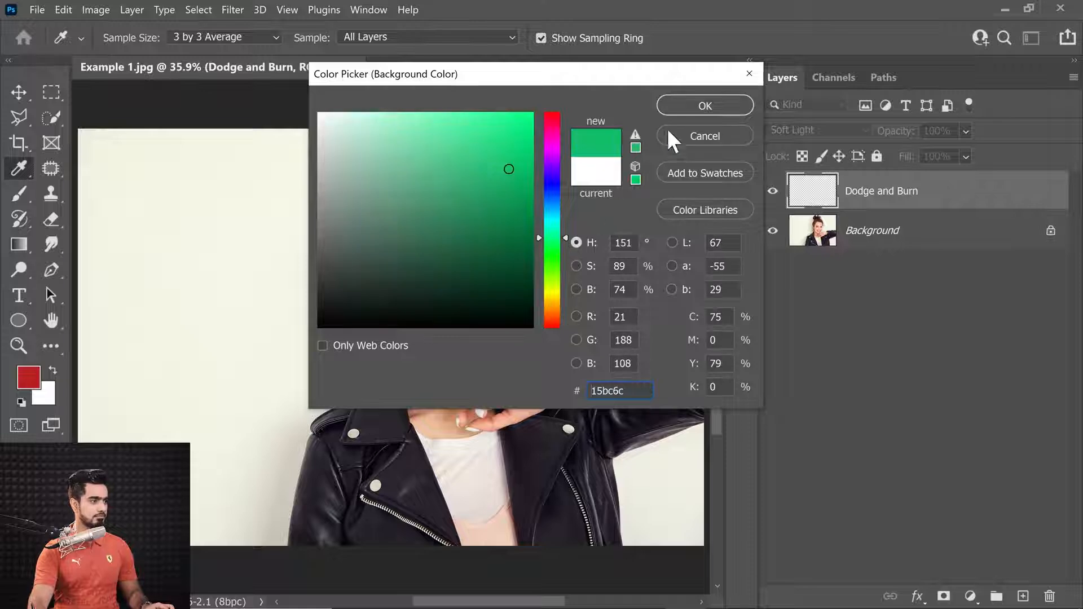
{"action": "left_click", "coordinate": [700, 108]}
Switch back to the Brush tool and reset the default black and white colours
{"action": "key", "text": "b"}
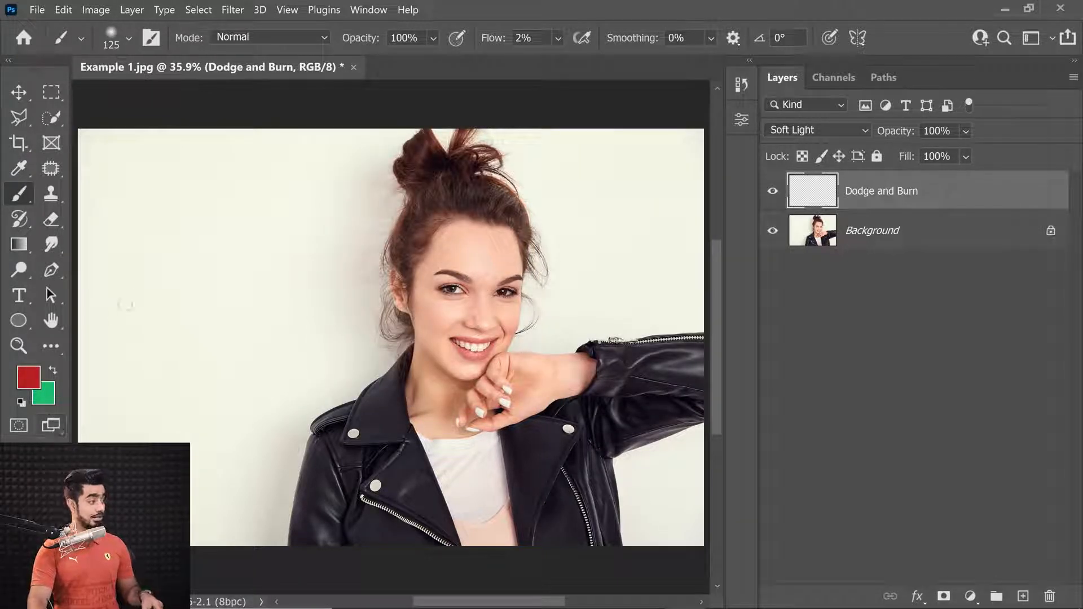
{"action": "key", "text": "d"}
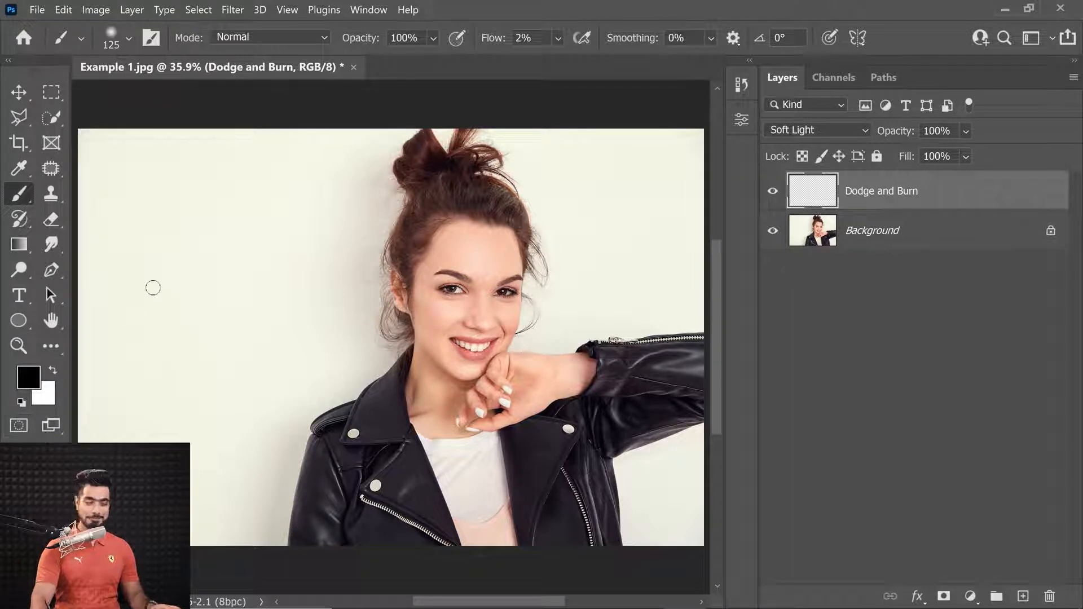
{"action": "left_click_drag", "start_coordinate": [486, 287], "coordinate": [505, 291]}
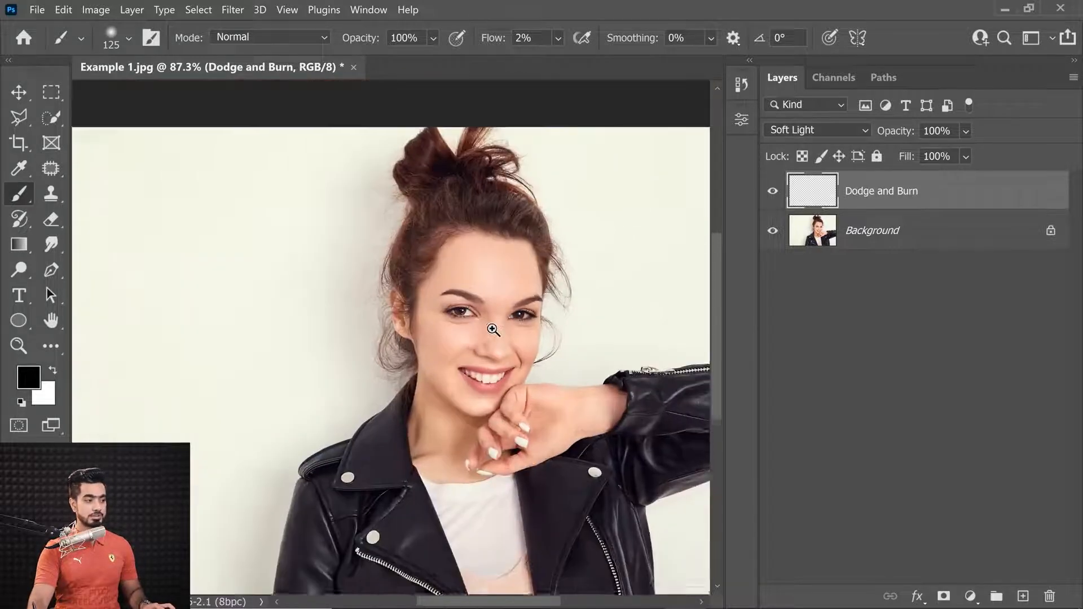
{"action": "scroll", "coordinate": [480, 282], "scroll_direction": "down", "scroll_amount": 4}
{"action": "left_click_drag", "start_coordinate": [489, 328], "coordinate": [479, 326]}
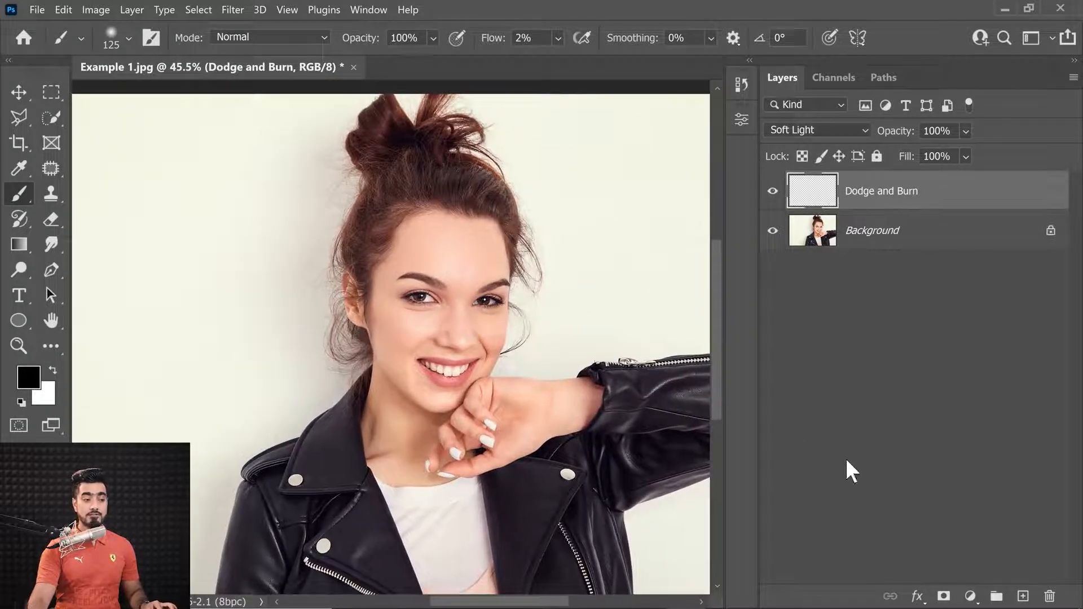
Add another new layer above Dodge and Burn and set the brush flow to 100%
{"action": "left_click", "coordinate": [1023, 596]}
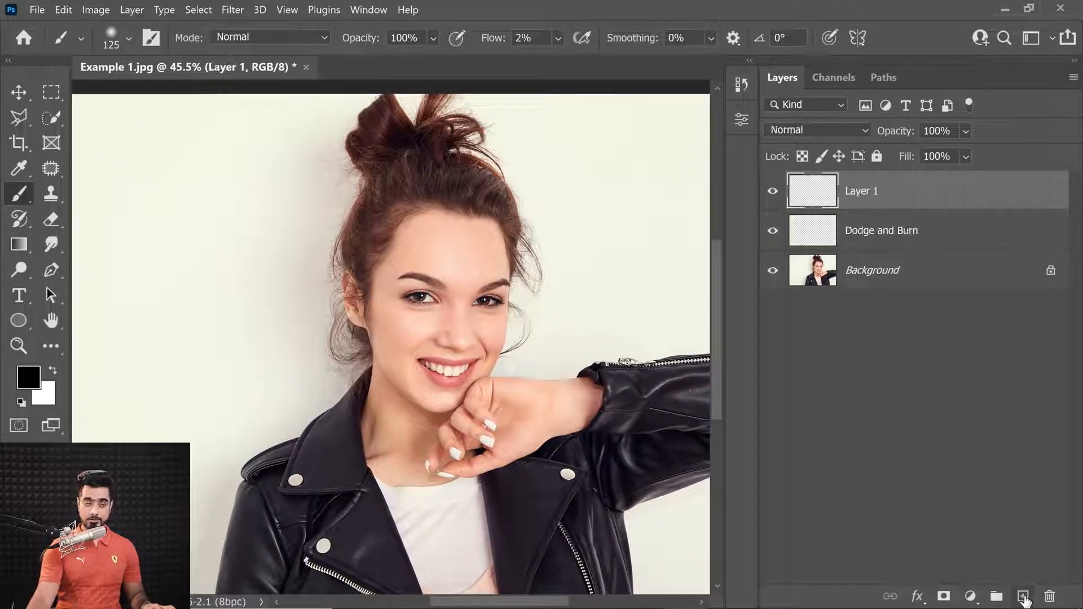
{"action": "left_click_drag", "start_coordinate": [492, 45], "coordinate": [508, 44]}
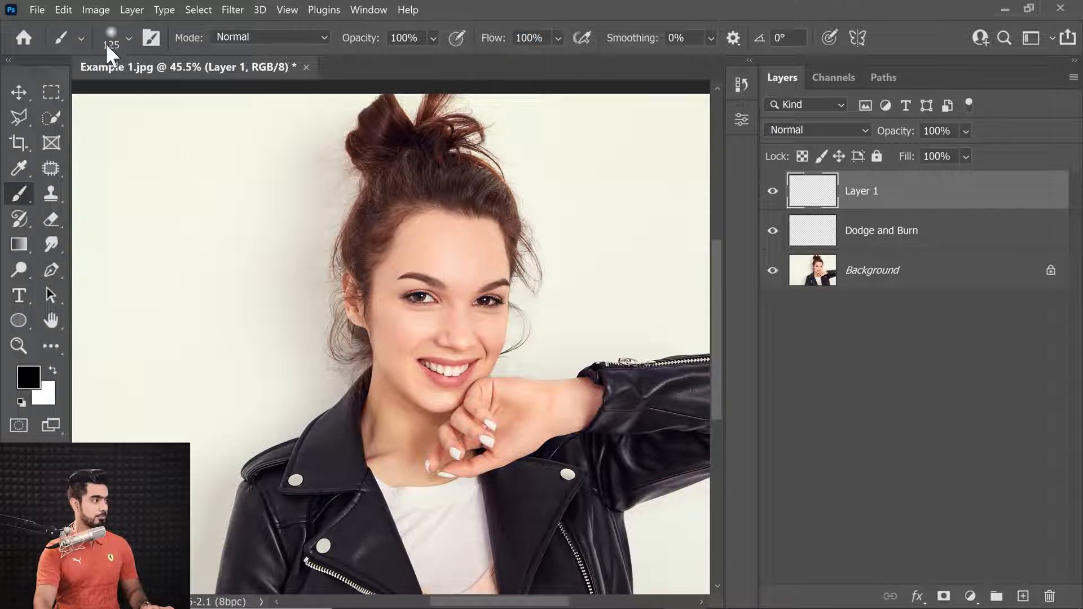
Set the foreground colour to ff0000 and choose the Hard Round Pressure Size brush
{"action": "left_click", "coordinate": [28, 377]}
{"action": "type", "text": "ff0000"}
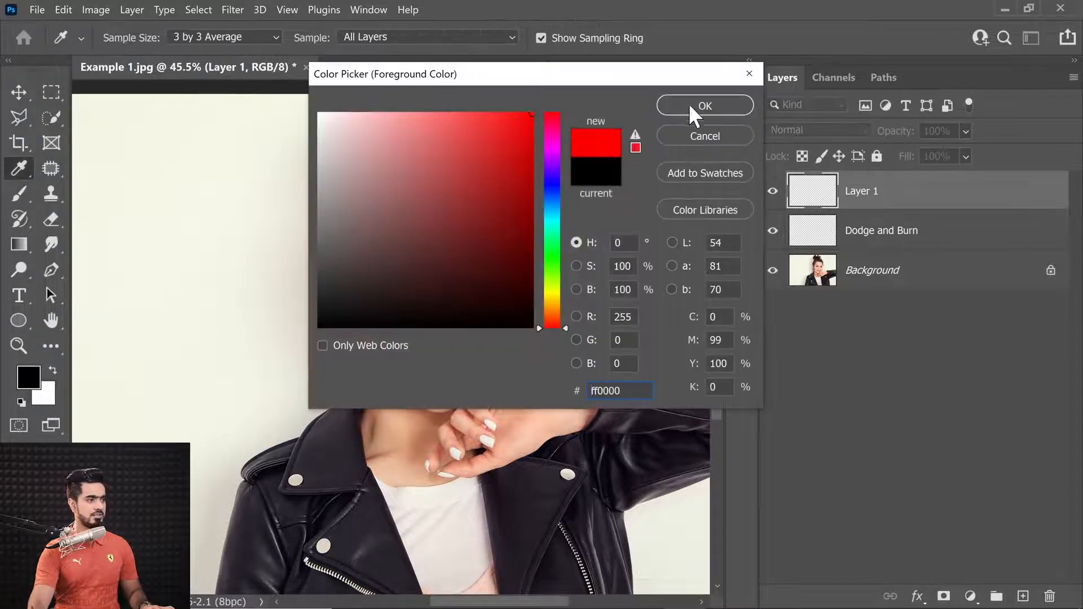
{"action": "left_click", "coordinate": [686, 107]}
{"action": "left_click", "coordinate": [129, 38]}
{"action": "left_click", "coordinate": [197, 370]}
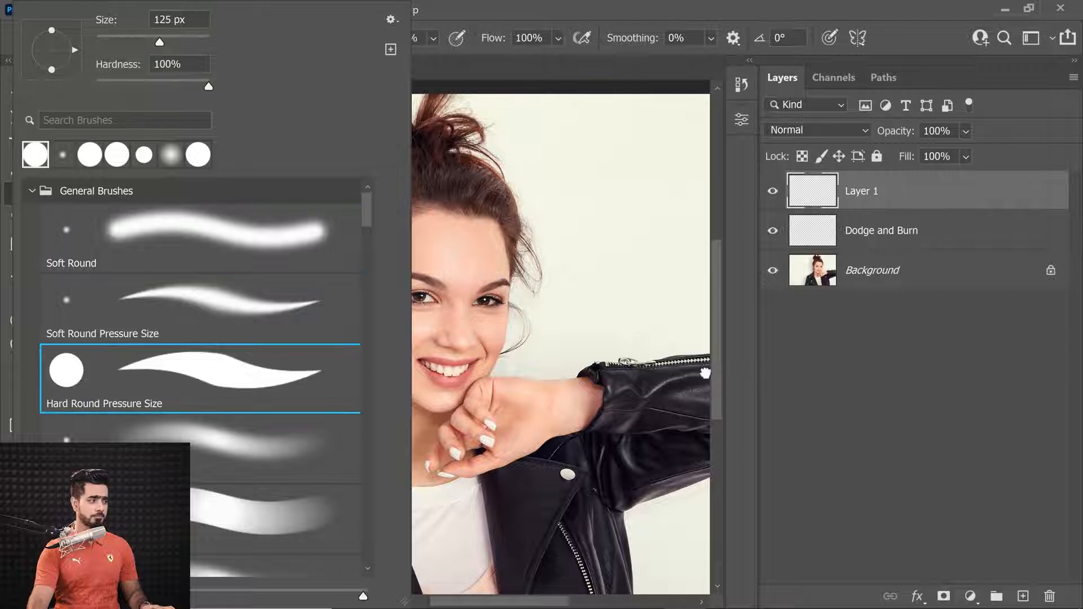
{"action": "left_click", "coordinate": [807, 384]}
{"action": "left_click", "coordinate": [894, 200]}
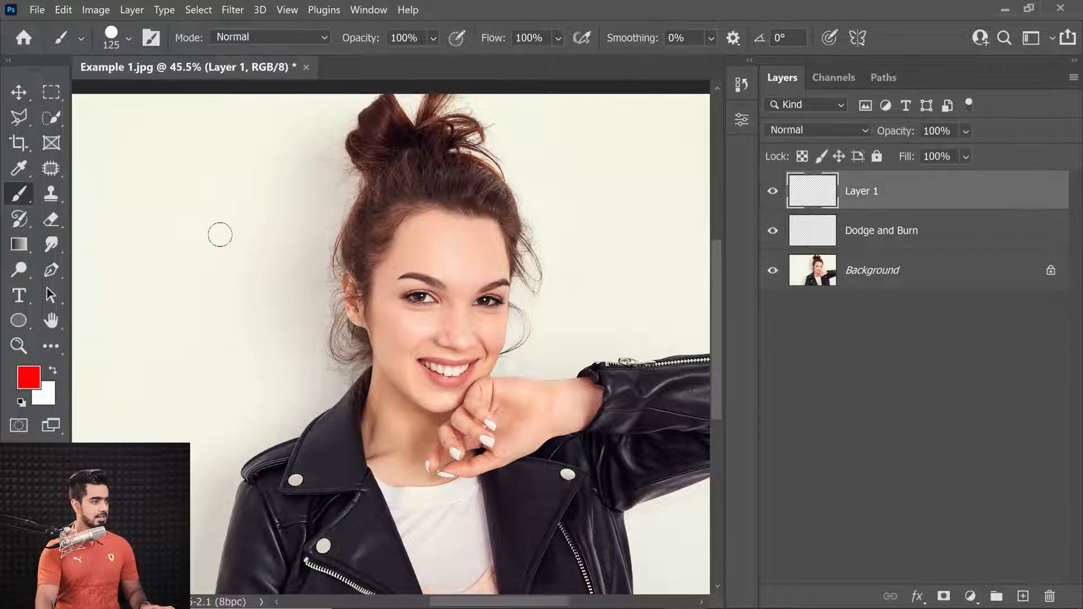
Draw a red arrow pointing at the left eyebrow and hatch marks along the face's right edge on Layer 1
{"action": "mouse_move", "coordinate": [242, 220]}
{"action": "left_mouse_down"}
{"action": "mouse_move", "coordinate": [402, 277]}
{"action": "mouse_move", "coordinate": [385, 283]}
{"action": "left_mouse_up"}
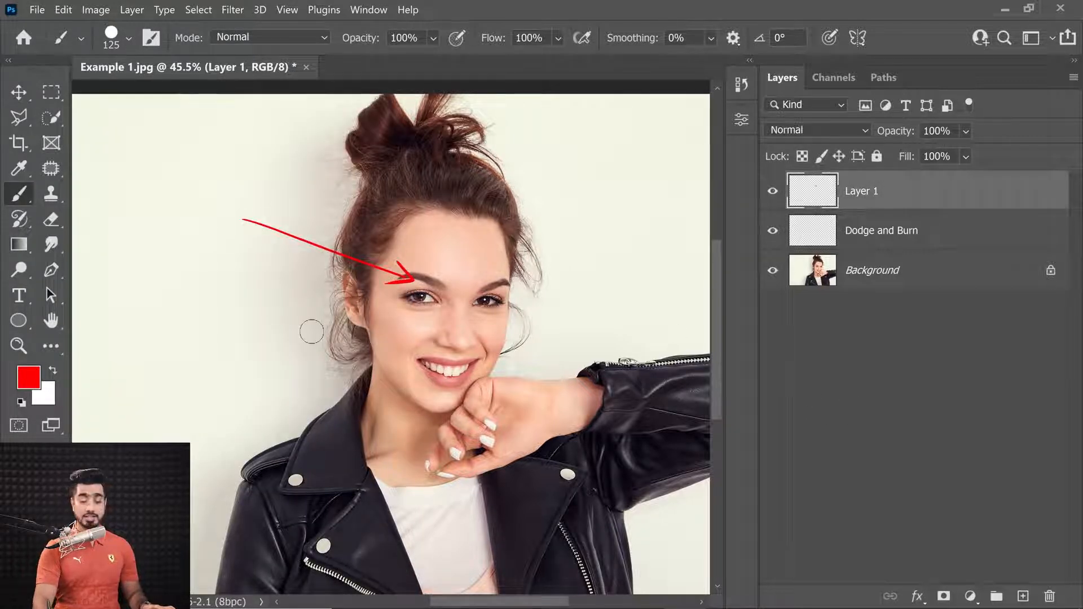
{"action": "left_click_drag", "start_coordinate": [501, 249], "coordinate": [493, 288]}
{"action": "left_click_drag", "start_coordinate": [502, 309], "coordinate": [493, 339]}
{"action": "left_click_drag", "start_coordinate": [499, 347], "coordinate": [492, 353]}
Hatch red marks along both sides of the nose on Layer 1
{"action": "scroll", "coordinate": [507, 343], "scroll_direction": "up", "scroll_amount": 3}
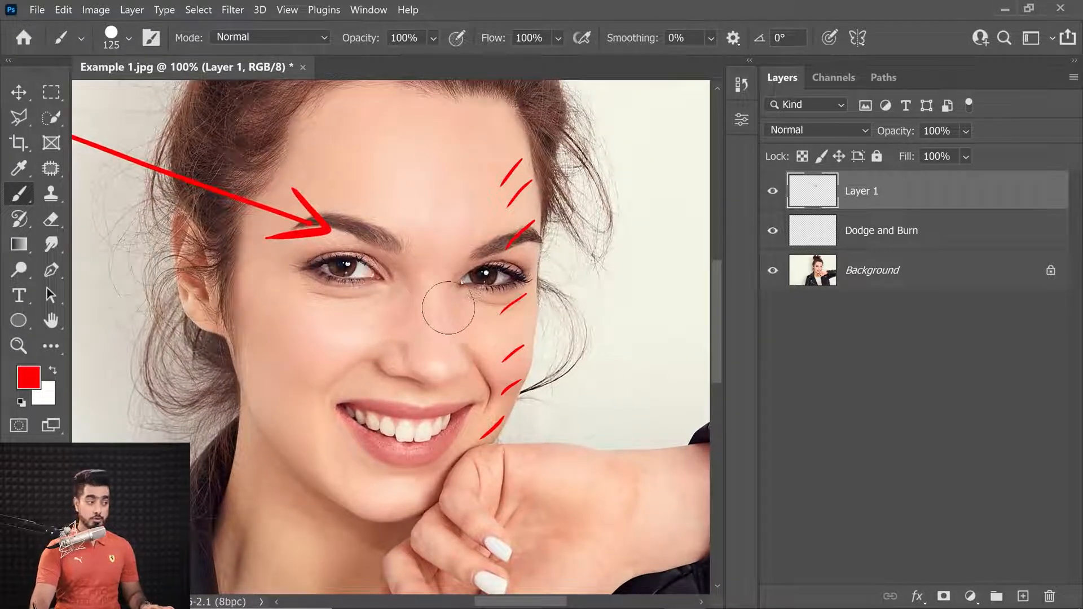
{"action": "left_click_drag", "start_coordinate": [451, 296], "coordinate": [448, 305]}
{"action": "left_click_drag", "start_coordinate": [453, 307], "coordinate": [452, 327]}
{"action": "left_click_drag", "start_coordinate": [458, 333], "coordinate": [458, 389]}
{"action": "mouse_move", "coordinate": [425, 312]}
{"action": "left_mouse_down"}
{"action": "mouse_move", "coordinate": [419, 341]}
{"action": "mouse_move", "coordinate": [437, 350]}
{"action": "left_mouse_up"}
{"action": "left_click", "coordinate": [426, 357]}
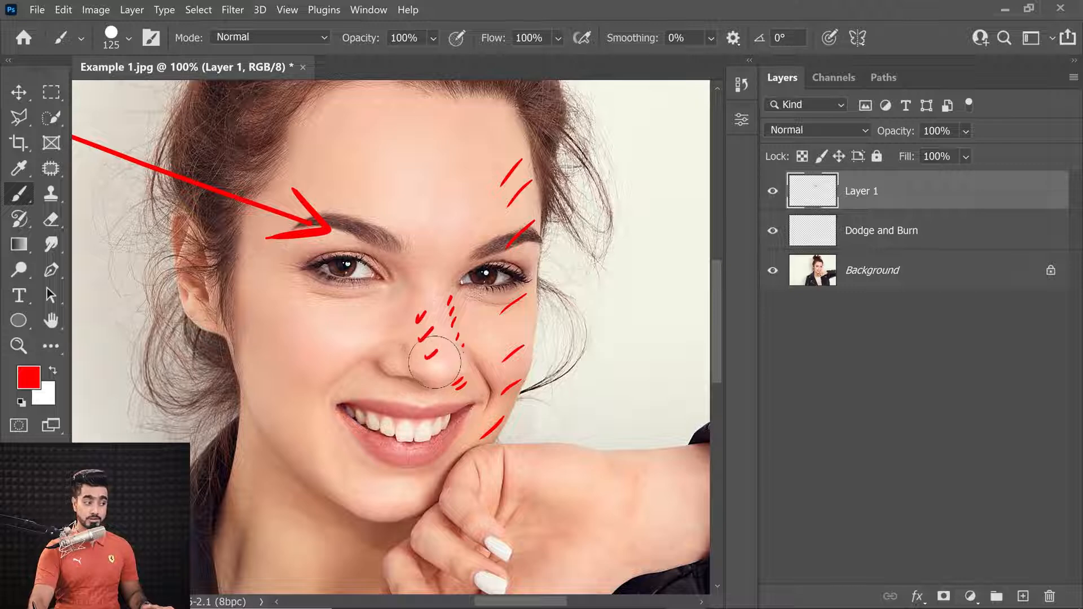
Mark the under-eye, chin, forehead, jaw, nose tip and left temple with red strokes on Layer 1
{"action": "mouse_move", "coordinate": [305, 330]}
{"action": "left_mouse_down"}
{"action": "mouse_move", "coordinate": [314, 345]}
{"action": "mouse_move", "coordinate": [336, 324]}
{"action": "mouse_move", "coordinate": [338, 337]}
{"action": "left_mouse_up"}
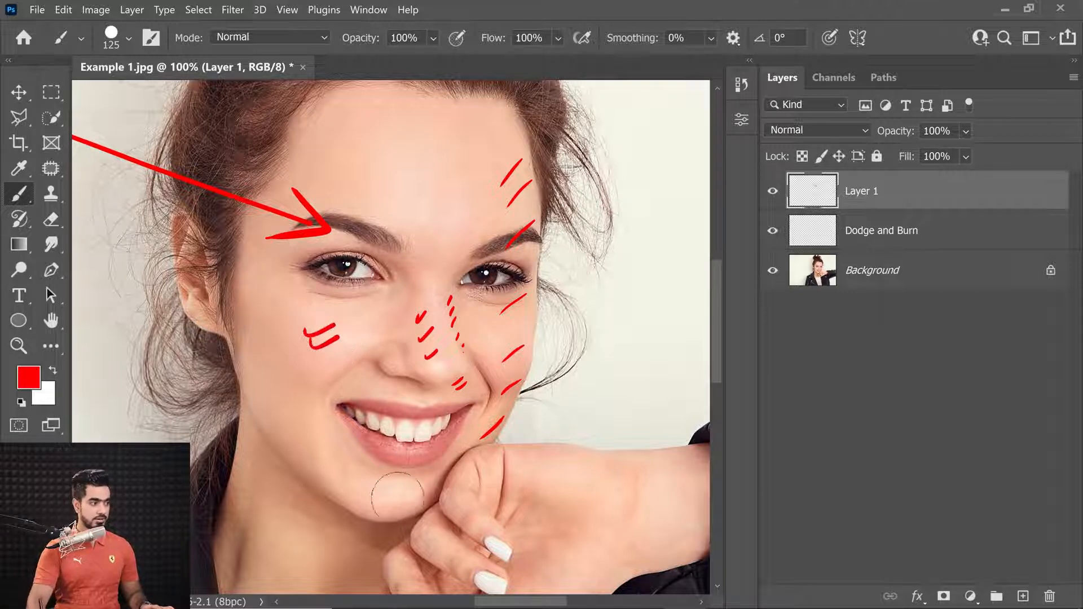
{"action": "mouse_move", "coordinate": [399, 473]}
{"action": "left_mouse_down"}
{"action": "mouse_move", "coordinate": [416, 474]}
{"action": "mouse_move", "coordinate": [422, 496]}
{"action": "left_mouse_up"}
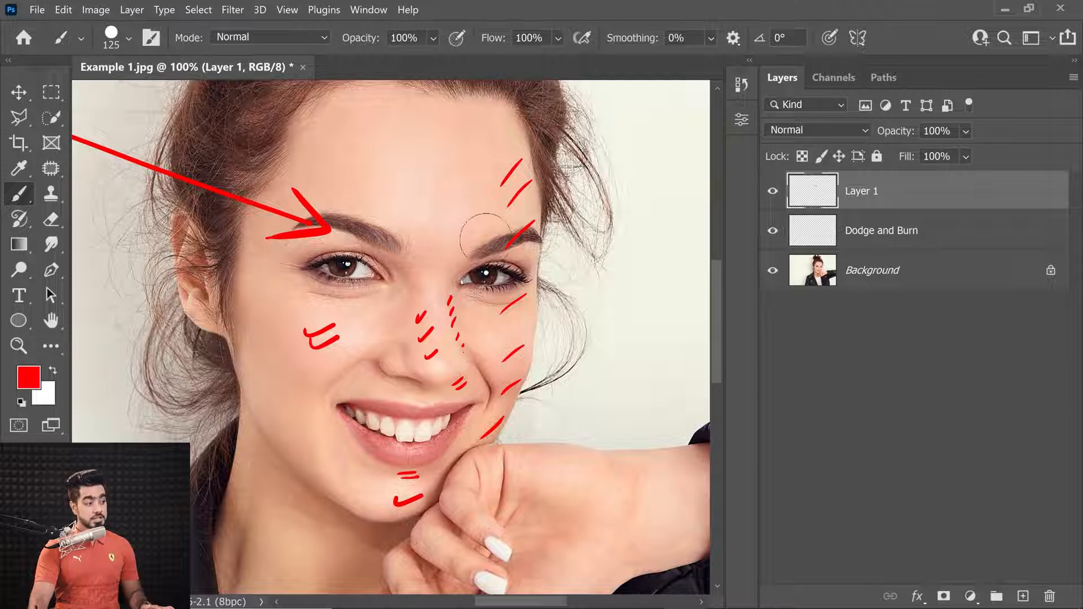
{"action": "mouse_move", "coordinate": [430, 198]}
{"action": "left_mouse_down"}
{"action": "mouse_move", "coordinate": [413, 208]}
{"action": "mouse_move", "coordinate": [429, 216]}
{"action": "left_mouse_up"}
{"action": "left_click_drag", "start_coordinate": [477, 241], "coordinate": [443, 290]}
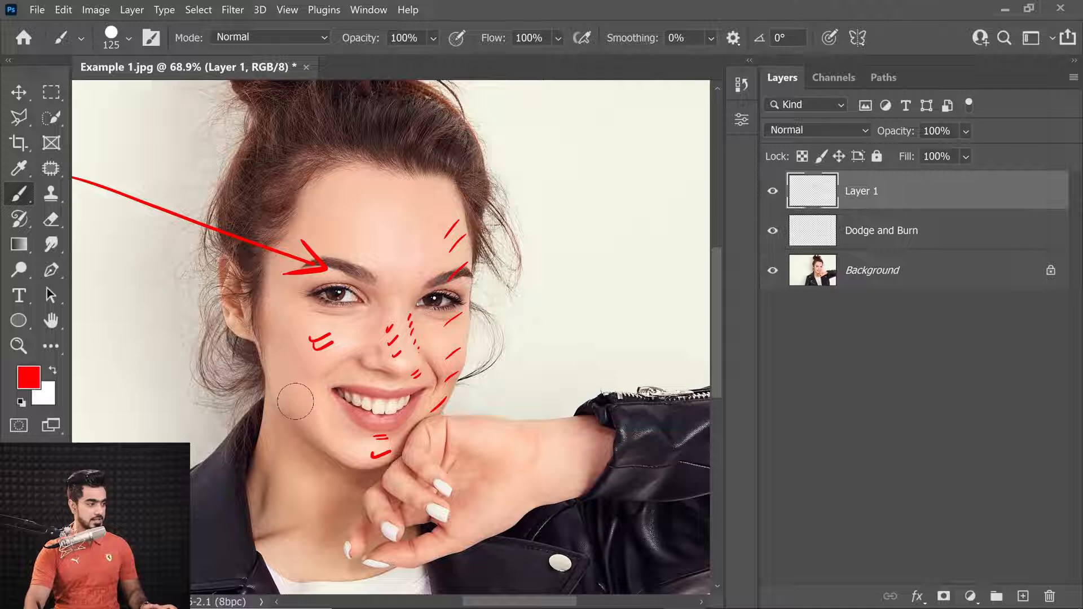
{"action": "left_click_drag", "start_coordinate": [285, 395], "coordinate": [300, 419]}
{"action": "left_click_drag", "start_coordinate": [279, 375], "coordinate": [305, 416]}
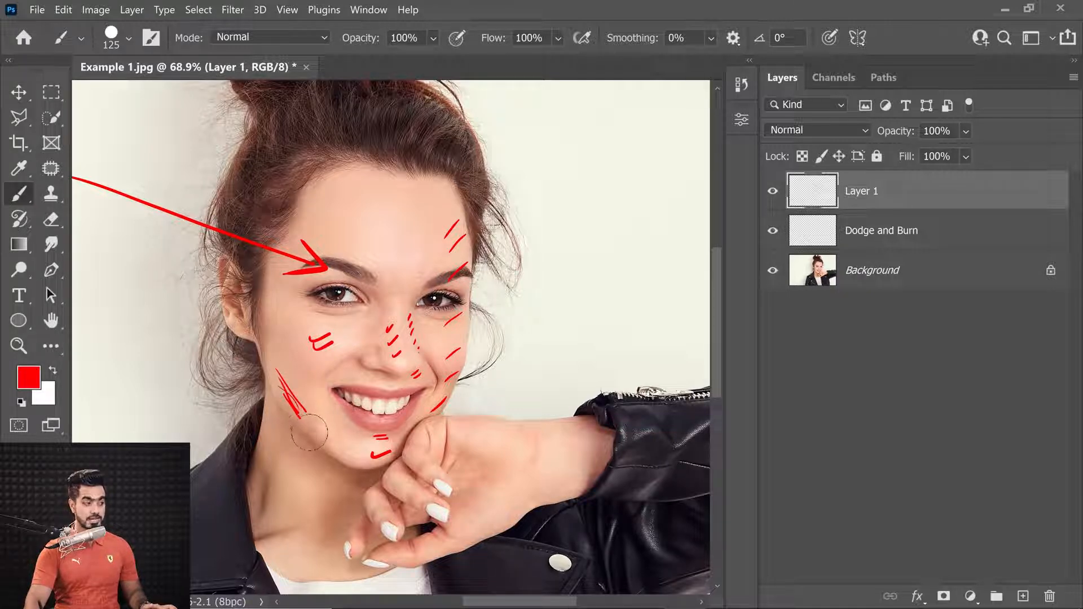
{"action": "left_click_drag", "start_coordinate": [453, 343], "coordinate": [443, 354]}
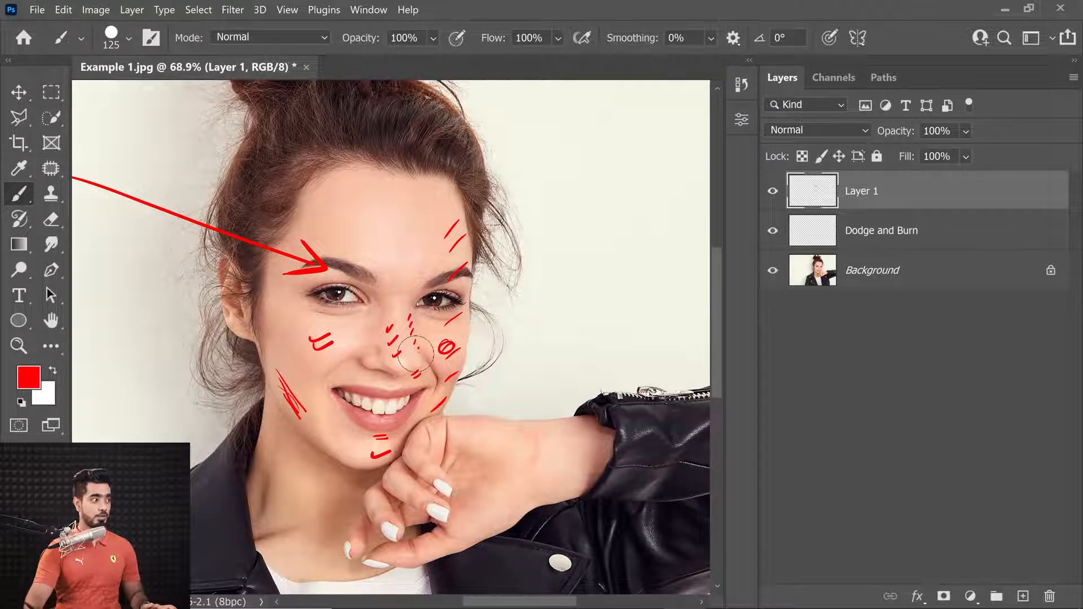
{"action": "mouse_move", "coordinate": [294, 233]}
{"action": "left_mouse_down"}
{"action": "mouse_move", "coordinate": [264, 275]}
{"action": "mouse_move", "coordinate": [258, 337]}
{"action": "left_mouse_up"}
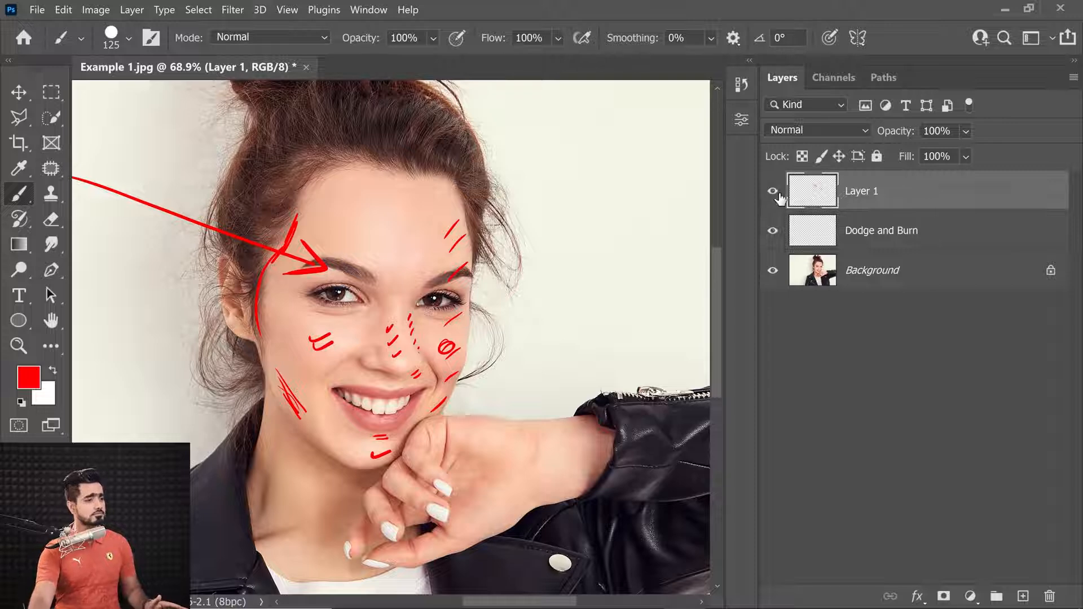
Delete the marked-up Layer 1 and reset the default black and white colours
{"action": "mouse_move", "coordinate": [881, 195]}
{"action": "left_mouse_down"}
{"action": "mouse_move", "coordinate": [909, 395]}
{"action": "mouse_move", "coordinate": [1049, 596]}
{"action": "left_mouse_up"}
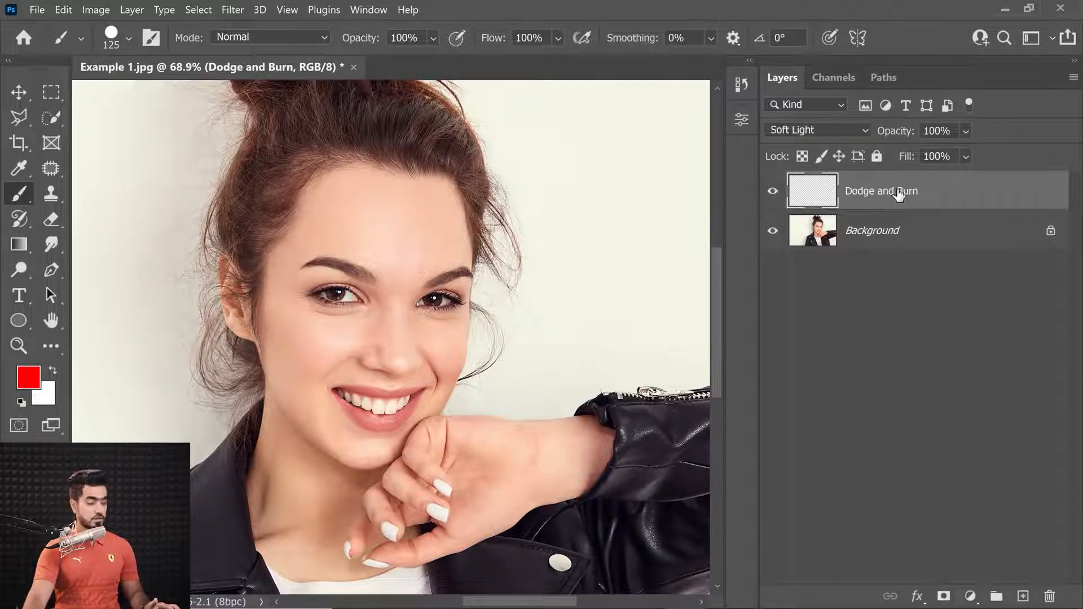
{"action": "key", "text": "d"}
Choose the Soft Round brush at 0% hardness with 2% flow, and select the Dodge and Burn layer
{"action": "left_click", "coordinate": [128, 39]}
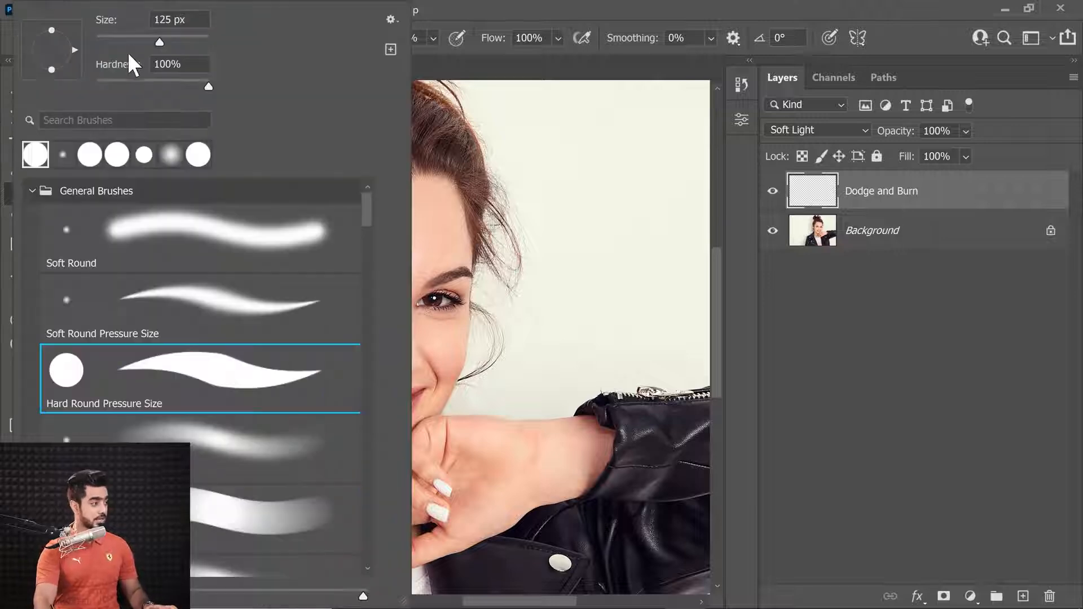
{"action": "left_click", "coordinate": [304, 245]}
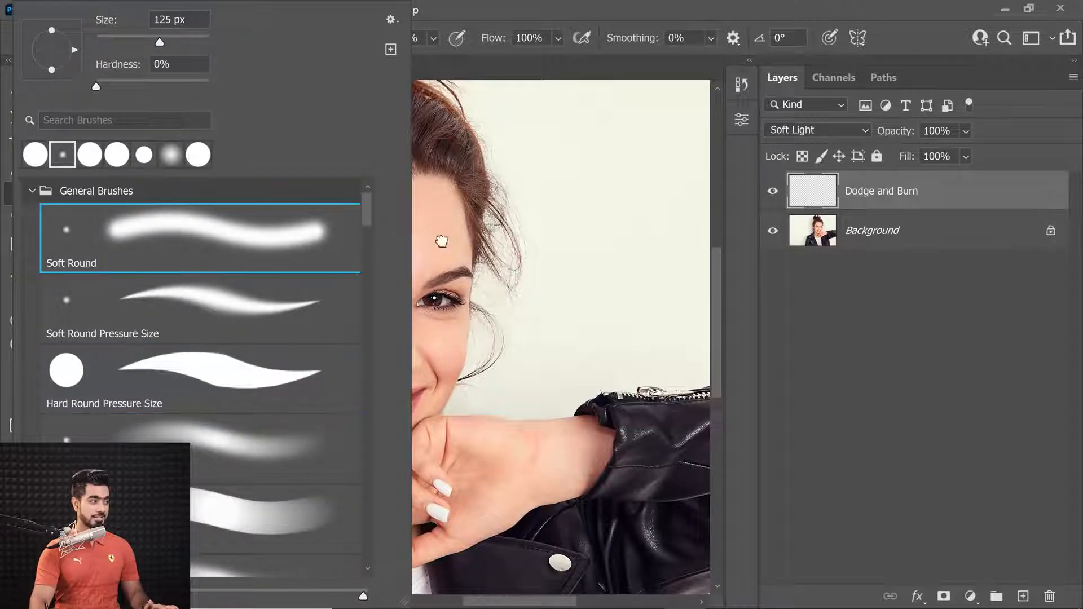
{"action": "left_click", "coordinate": [891, 305]}
{"action": "left_click", "coordinate": [494, 38]}
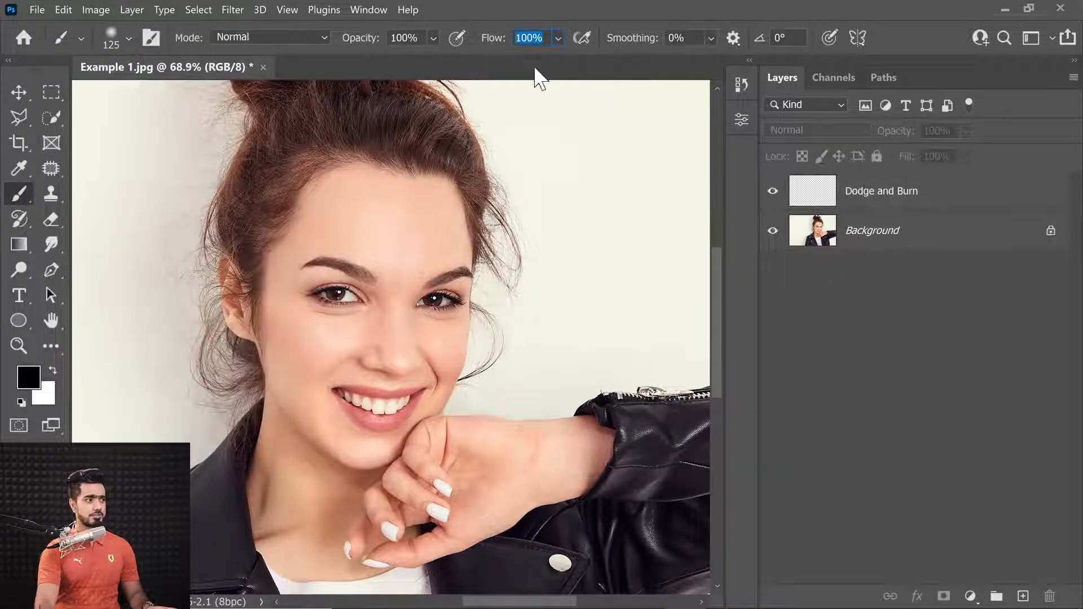
{"action": "type", "text": "2"}
{"action": "key", "text": "Return"}
{"action": "left_click", "coordinate": [863, 197]}
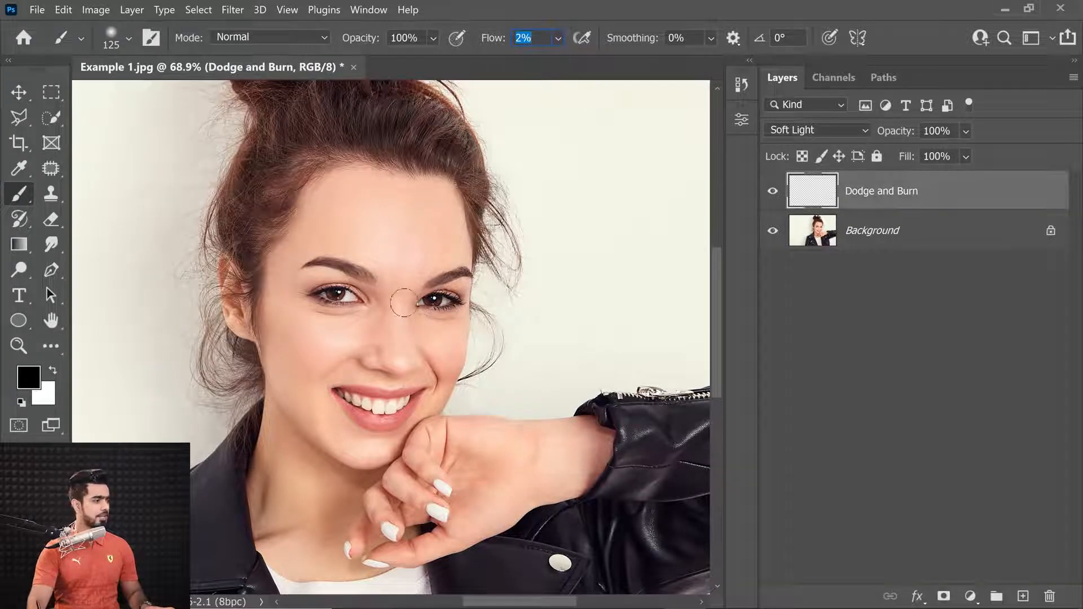
Burn the outer corner of the right eye and eyebrow with soft black strokes
{"action": "scroll", "coordinate": [435, 271], "scroll_direction": "up", "scroll_amount": 4}
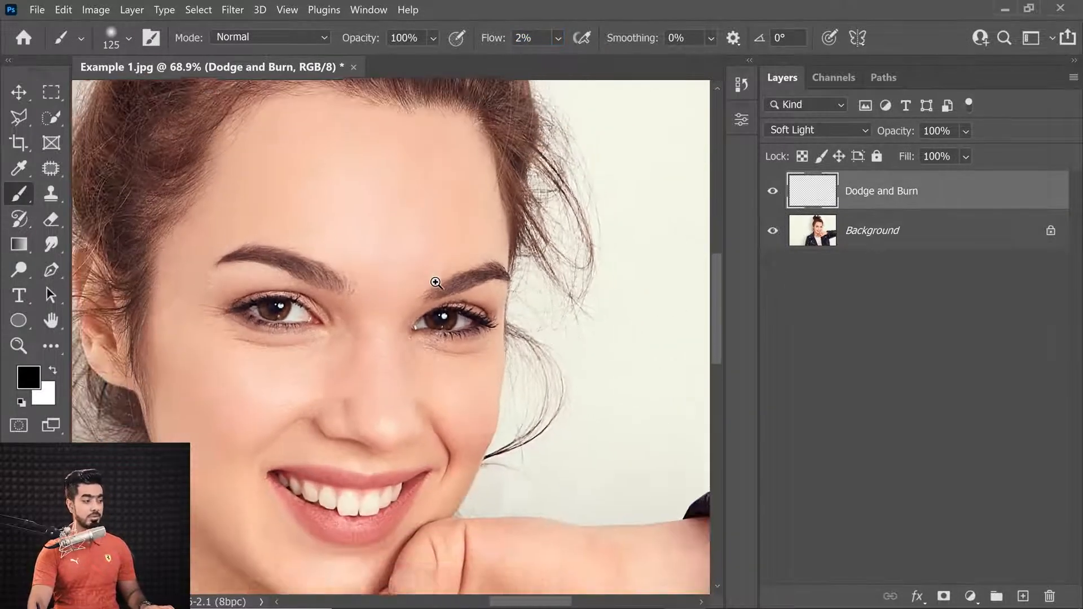
{"action": "left_click_drag", "start_coordinate": [457, 302], "coordinate": [481, 286]}
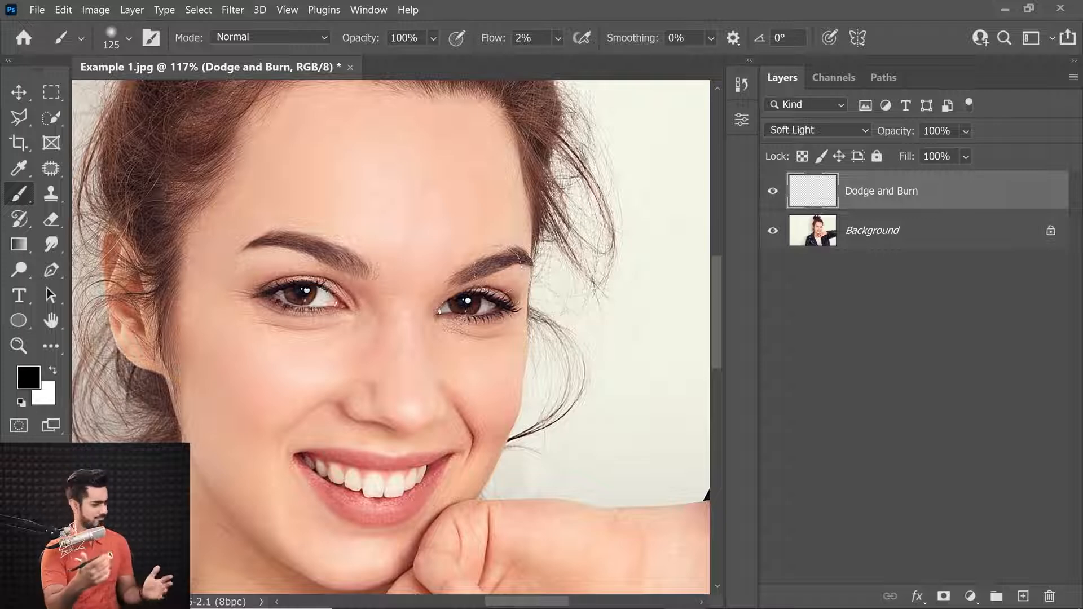
{"action": "left_click_drag", "start_coordinate": [496, 252], "coordinate": [474, 298]}
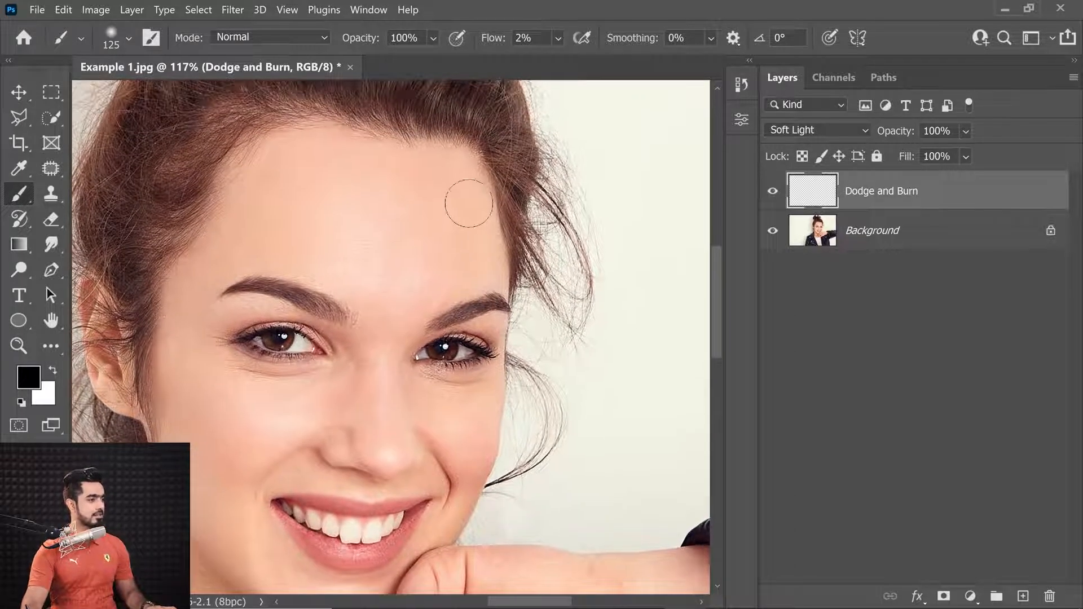
Burn up the right temple with a 175 px brush and return the brush size to 125 px
{"action": "key", "text": "bracketright"}
{"action": "key", "text": "bracketright"}
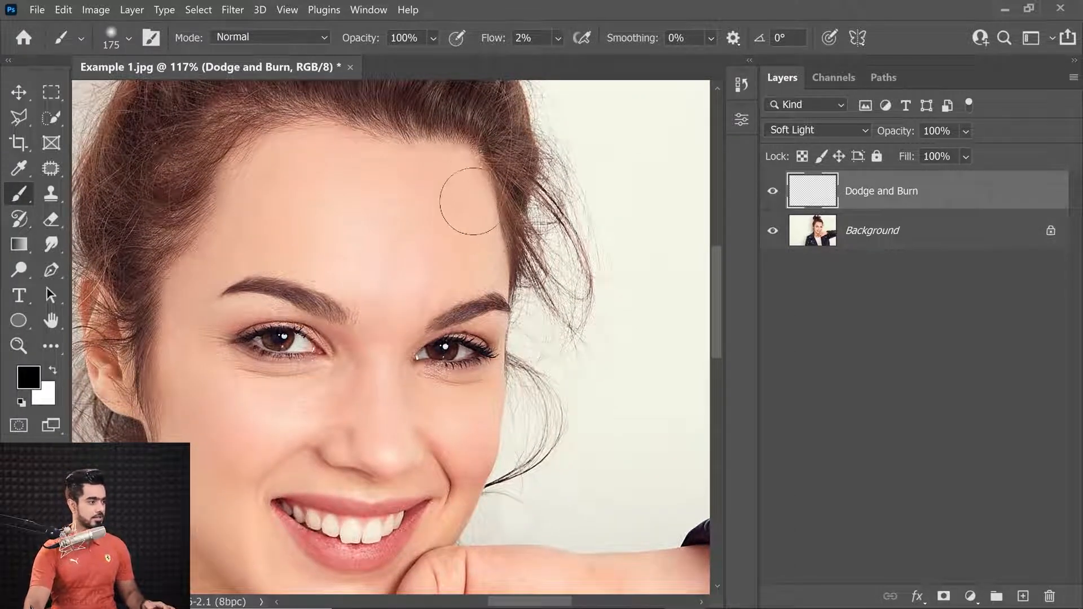
{"action": "mouse_move", "coordinate": [482, 278]}
{"action": "left_mouse_down"}
{"action": "mouse_move", "coordinate": [467, 167]}
{"action": "mouse_move", "coordinate": [482, 296]}
{"action": "mouse_move", "coordinate": [450, 305]}
{"action": "mouse_move", "coordinate": [443, 296]}
{"action": "mouse_move", "coordinate": [462, 241]}
{"action": "mouse_move", "coordinate": [457, 175]}
{"action": "mouse_move", "coordinate": [437, 305]}
{"action": "mouse_move", "coordinate": [440, 281]}
{"action": "mouse_move", "coordinate": [408, 339]}
{"action": "mouse_move", "coordinate": [468, 200]}
{"action": "left_mouse_up"}
{"action": "key", "text": "bracketright"}
{"action": "key", "text": "bracketleft"}
{"action": "key", "text": "bracketleft"}
{"action": "key", "text": "bracketleft"}
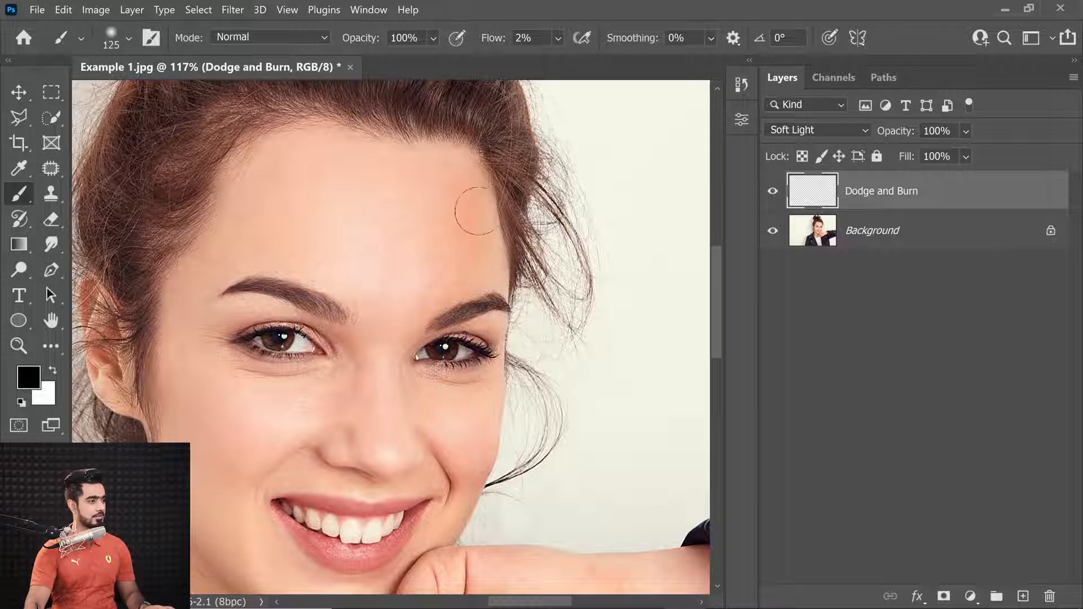
{"action": "scroll", "coordinate": [491, 271], "scroll_direction": "down", "scroll_amount": 3}
{"action": "key", "text": "bracketleft"}
{"action": "key", "text": "bracketleft"}
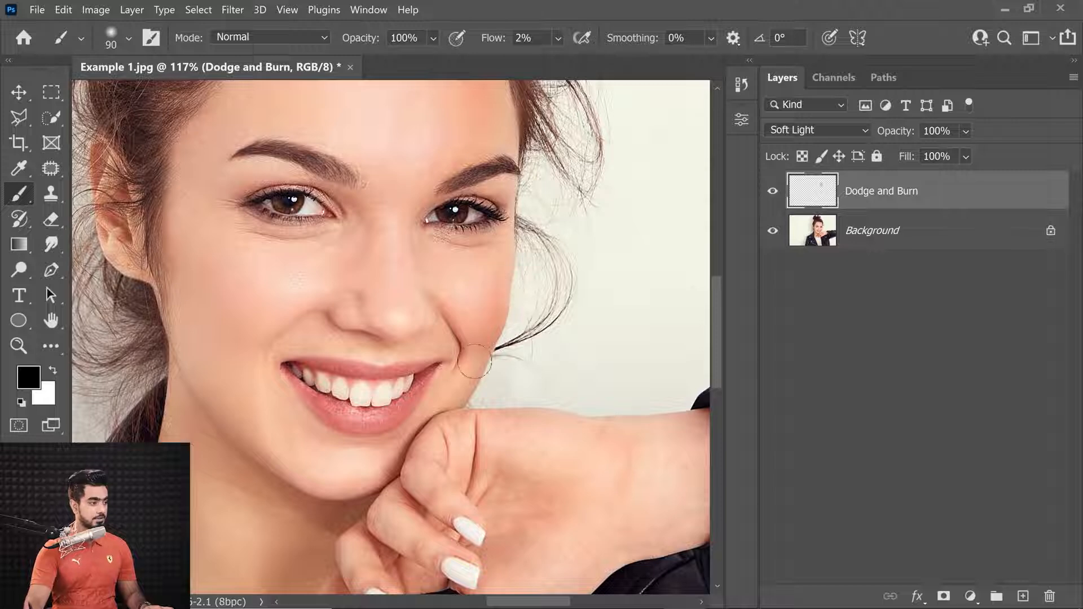
{"action": "key", "text": "bracketleft"}
{"action": "key", "text": "bracketleft"}
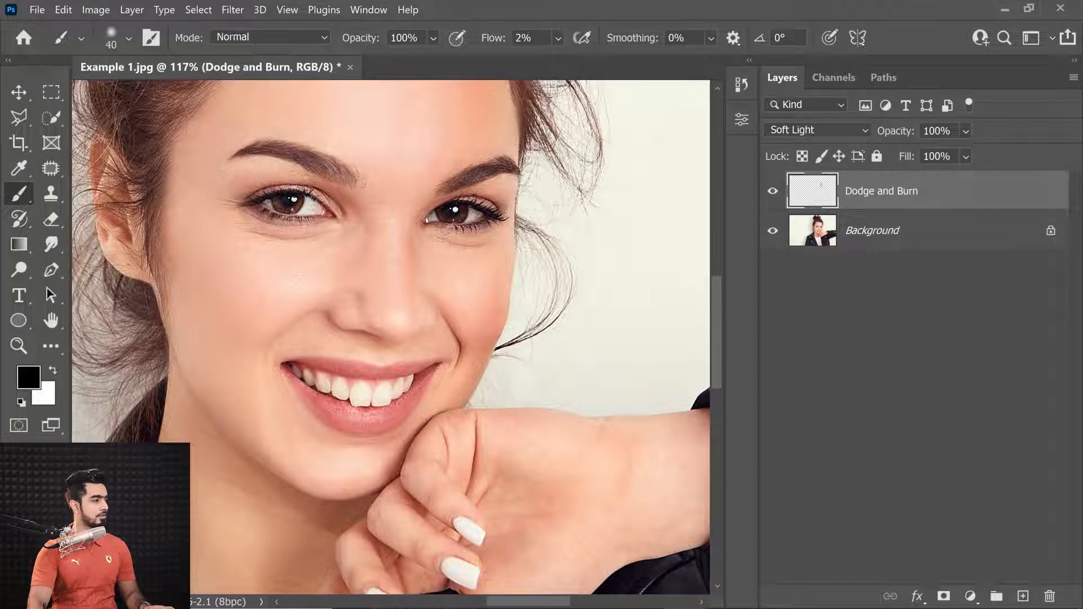
{"action": "key", "text": "bracketright"}
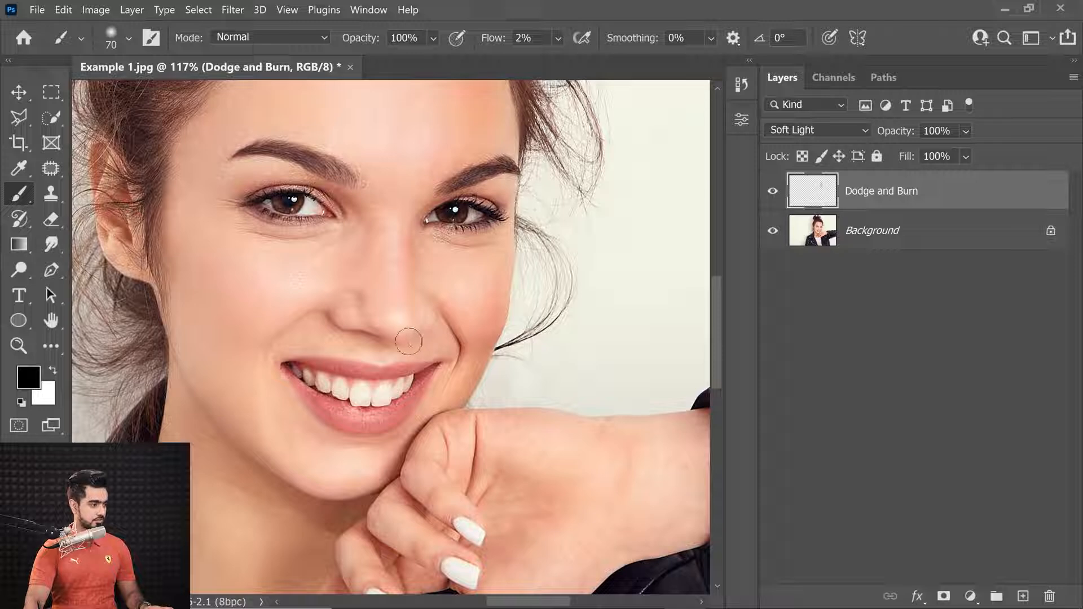
{"action": "key", "text": "bracketleft"}
{"action": "key", "text": "bracketleft"}
{"action": "key", "text": "bracketleft"}
{"action": "key", "text": "bracketleft"}
{"action": "key", "text": "bracketleft"}
{"action": "key", "text": "bracketright"}
{"action": "key", "text": "bracketright"}
{"action": "key", "text": "bracketright"}
{"action": "key", "text": "bracketright"}
{"action": "key", "text": "bracketright"}
{"action": "key", "text": "bracketright"}
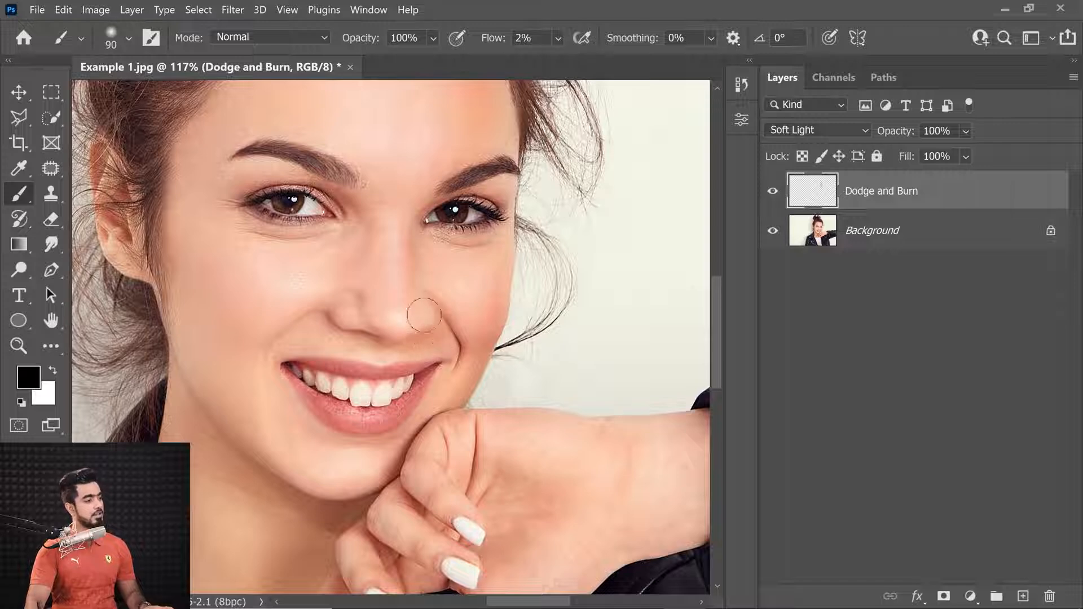
Set a 300 px brush at 5% flow and burn down the side of the nose and along the lower jaw
{"action": "scroll", "coordinate": [472, 339], "scroll_direction": "down", "scroll_amount": 1}
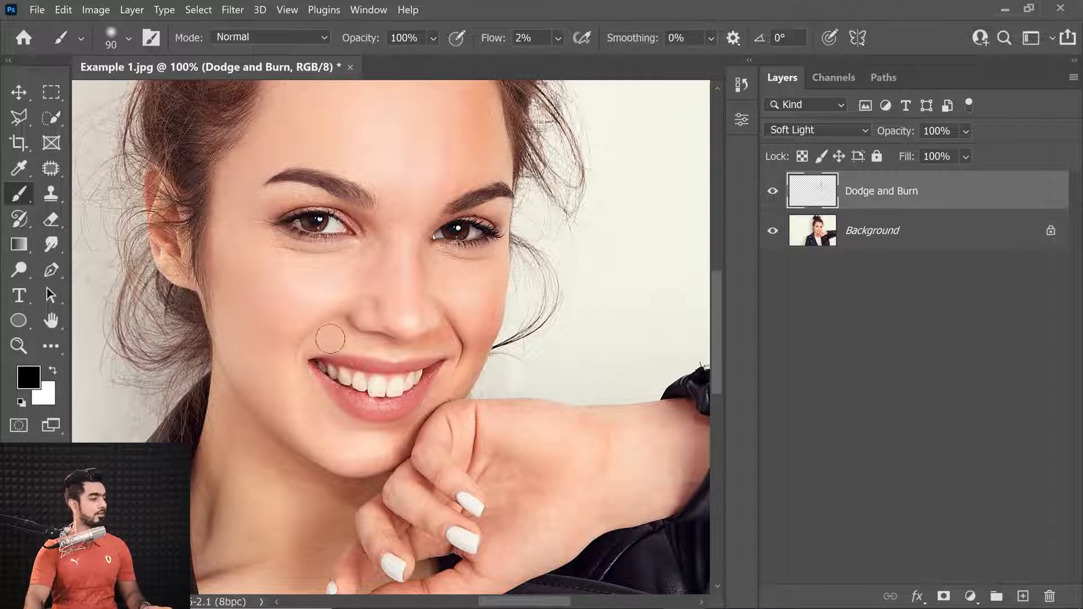
{"action": "key", "text": "bracketleft"}
{"action": "key", "text": "bracketleft"}
{"action": "key", "text": "bracketleft"}
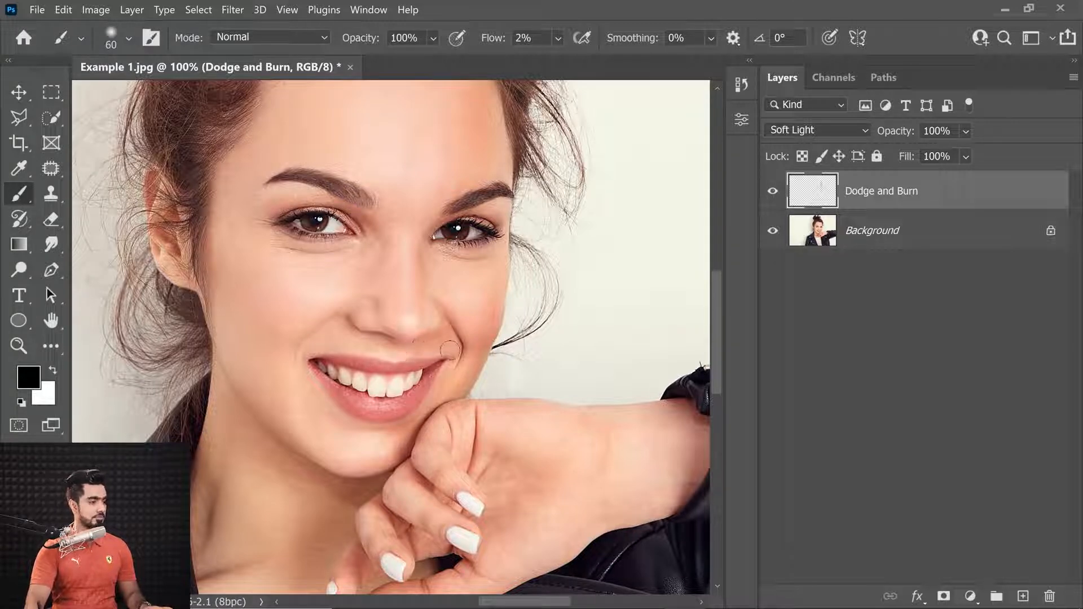
{"action": "key", "text": "bracketright"}
{"action": "key", "text": "bracketright"}
{"action": "key", "text": "bracketright"}
{"action": "key", "text": "bracketright"}
{"action": "key", "text": "bracketright"}
{"action": "key", "text": "bracketright"}
{"action": "key", "text": "bracketright"}
{"action": "key", "text": "bracketright"}
{"action": "key", "text": "bracketright"}
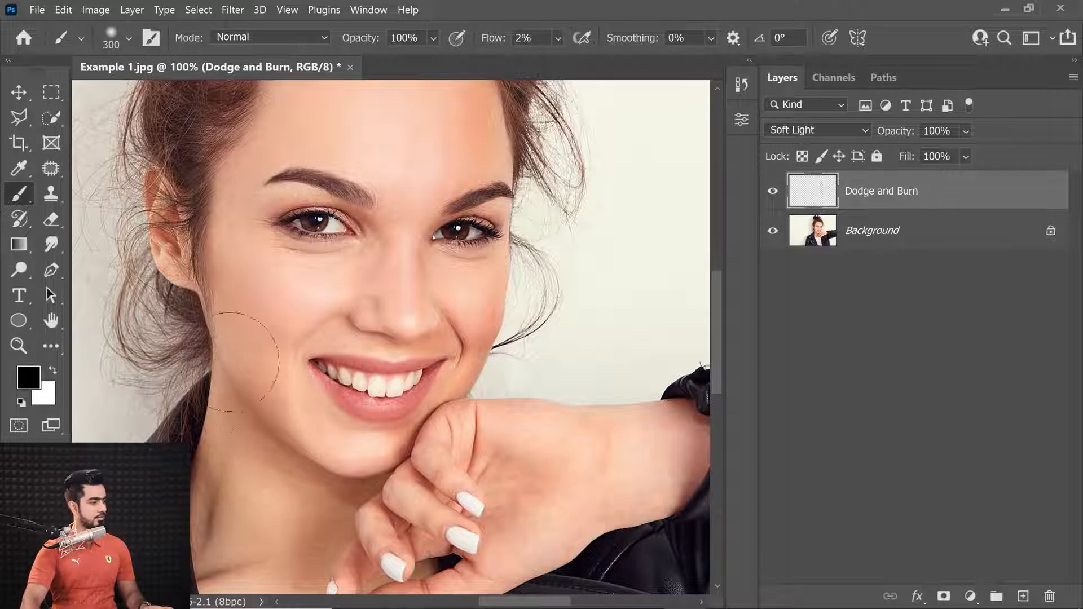
{"action": "left_click", "coordinate": [524, 38]}
{"action": "type", "text": "5"}
{"action": "key", "text": "Return"}
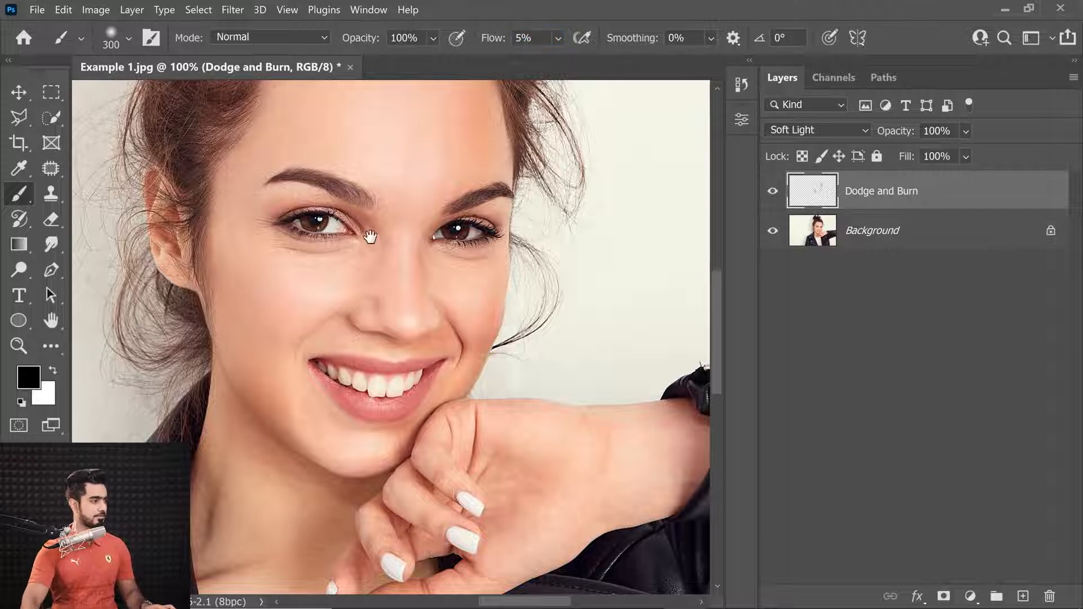
{"action": "left_click_drag", "start_coordinate": [355, 234], "coordinate": [354, 315]}
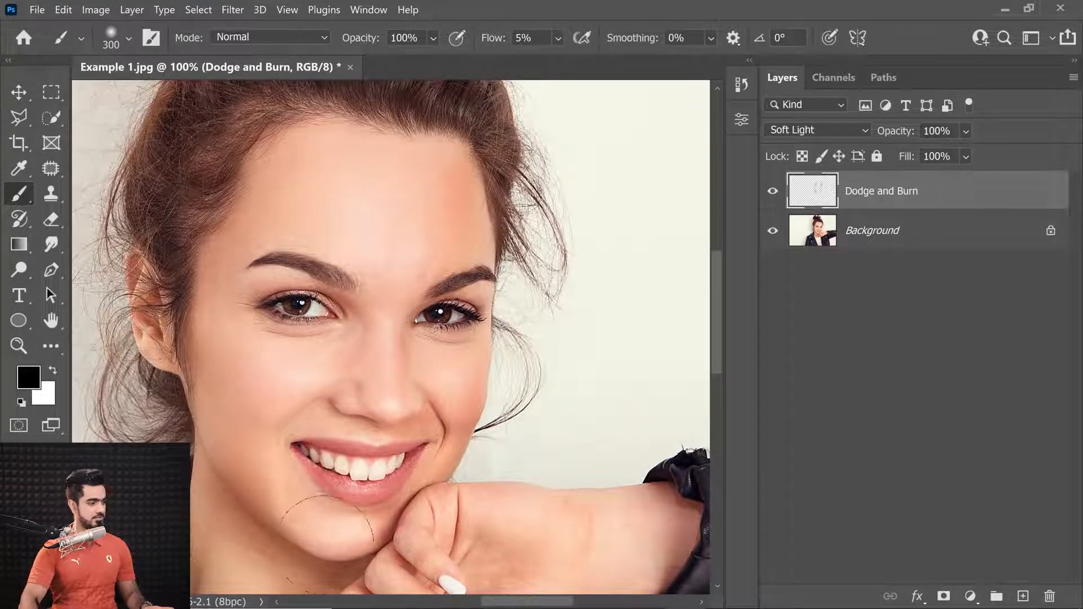
{"action": "left_click_drag", "start_coordinate": [362, 512], "coordinate": [388, 371]}
Resize the brush to 250 px and burn down the right cheek edge
{"action": "key", "text": "bracketleft"}
{"action": "key", "text": "bracketleft"}
{"action": "key", "text": "bracketleft"}
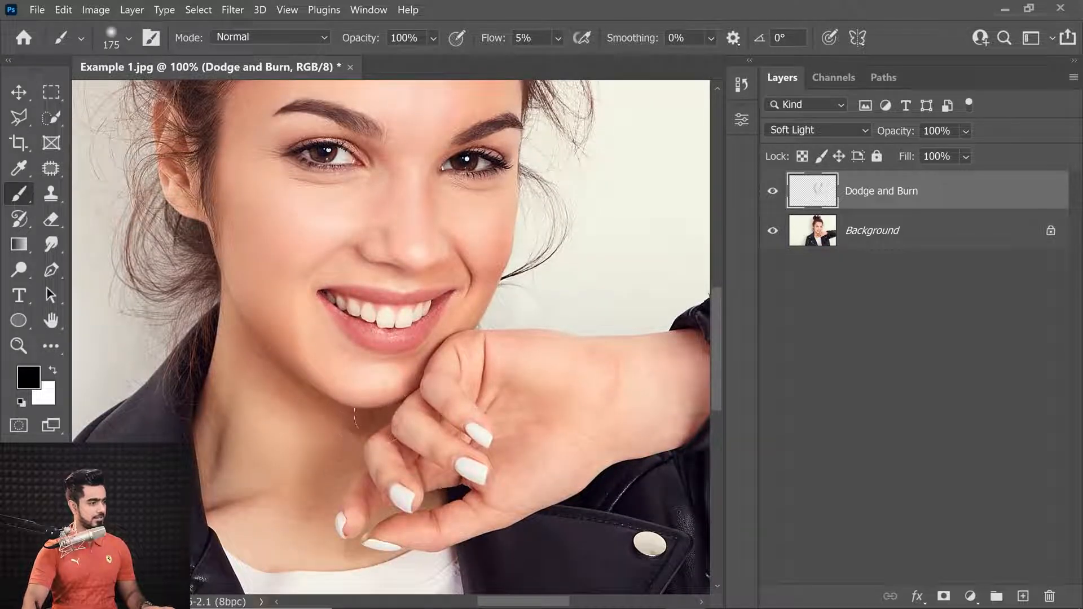
{"action": "key", "text": "bracketright"}
{"action": "key", "text": "bracketright"}
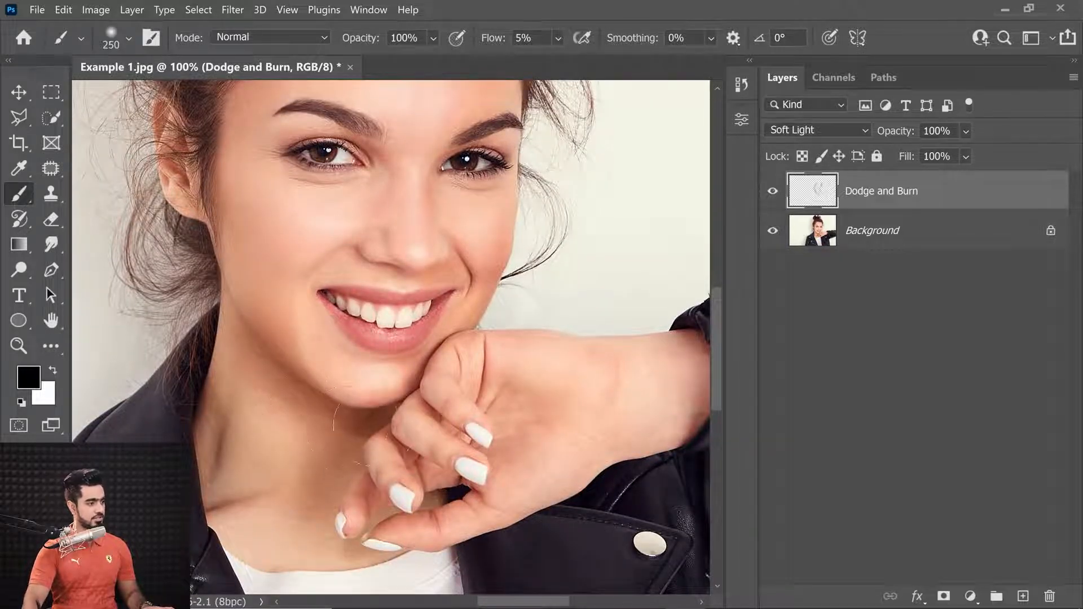
{"action": "left_click_drag", "start_coordinate": [499, 242], "coordinate": [469, 338]}
Set the brush to 200 px and burn along the right side of the forehead and above the right eyebrow
{"action": "key", "text": "bracketleft"}
{"action": "key", "text": "bracketleft"}
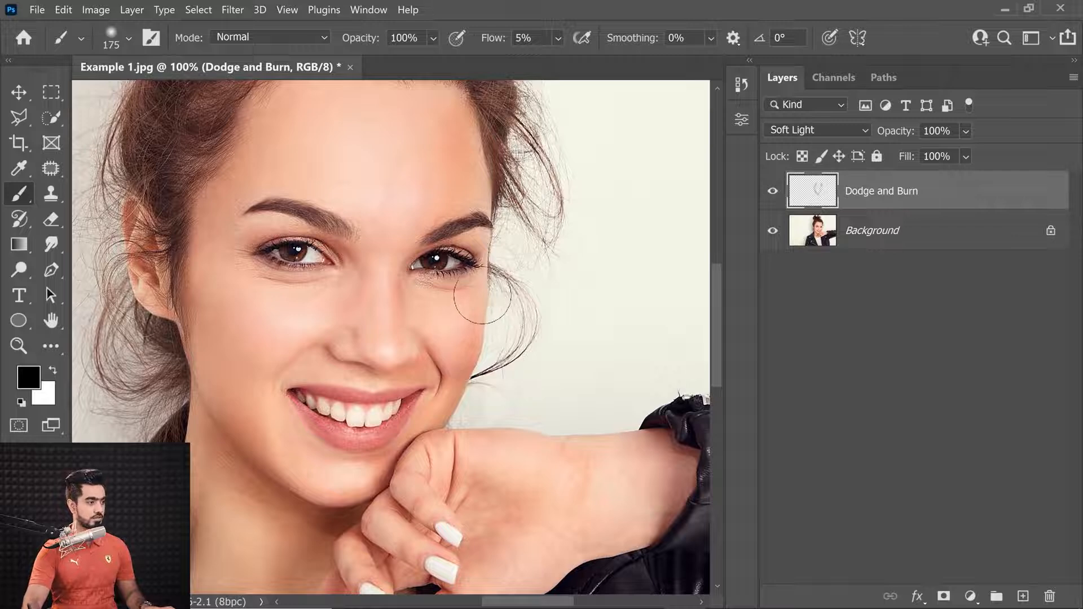
{"action": "key", "text": "bracketleft"}
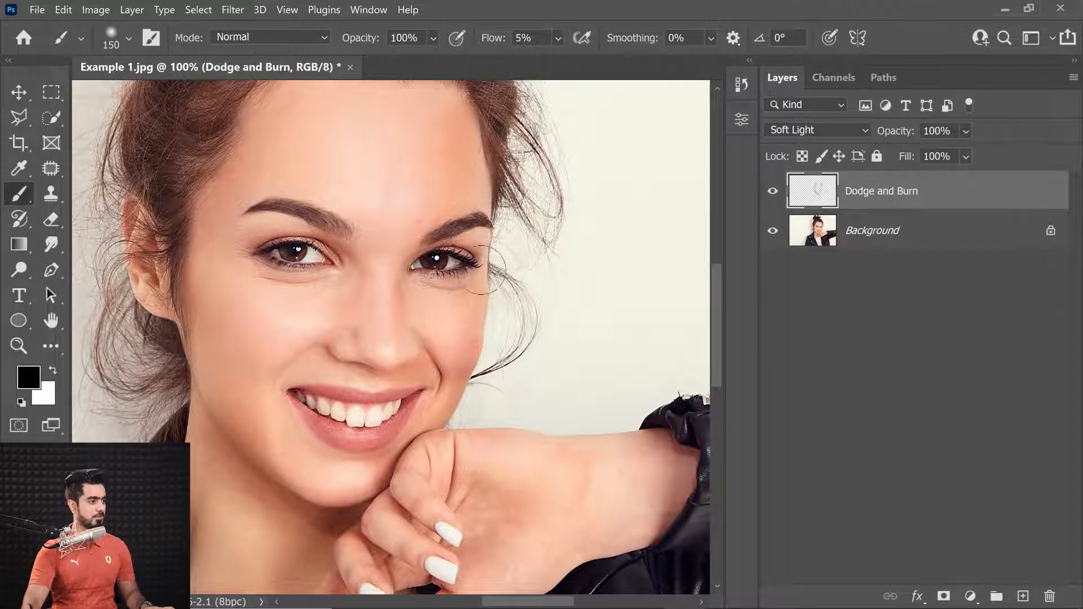
{"action": "key", "text": "bracketleft"}
{"action": "key", "text": "bracketleft"}
{"action": "key", "text": "bracketleft"}
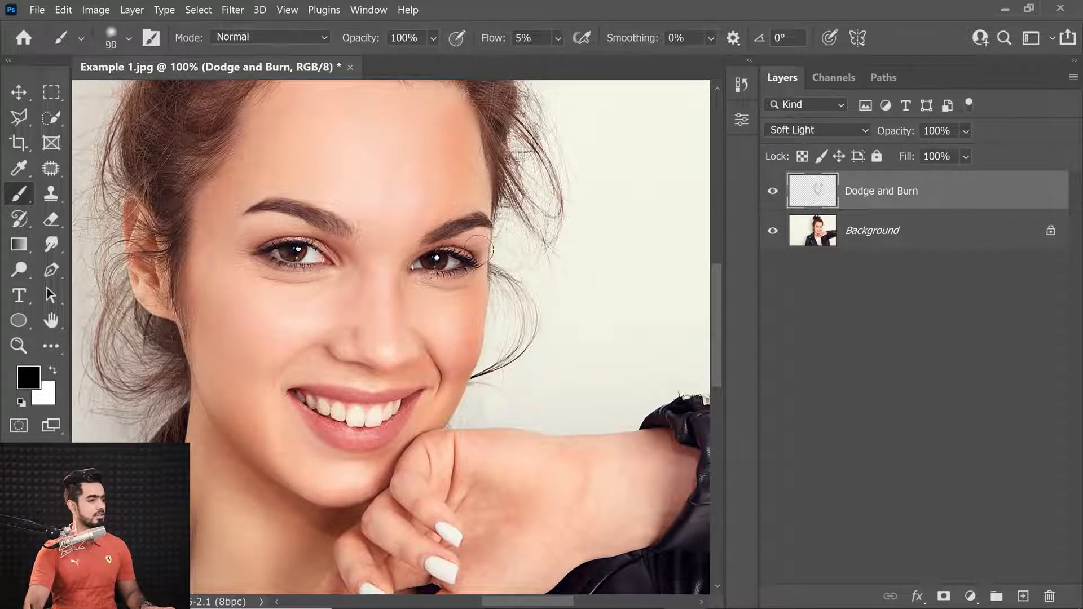
{"action": "key", "text": "bracketleft"}
{"action": "key", "text": "bracketleft"}
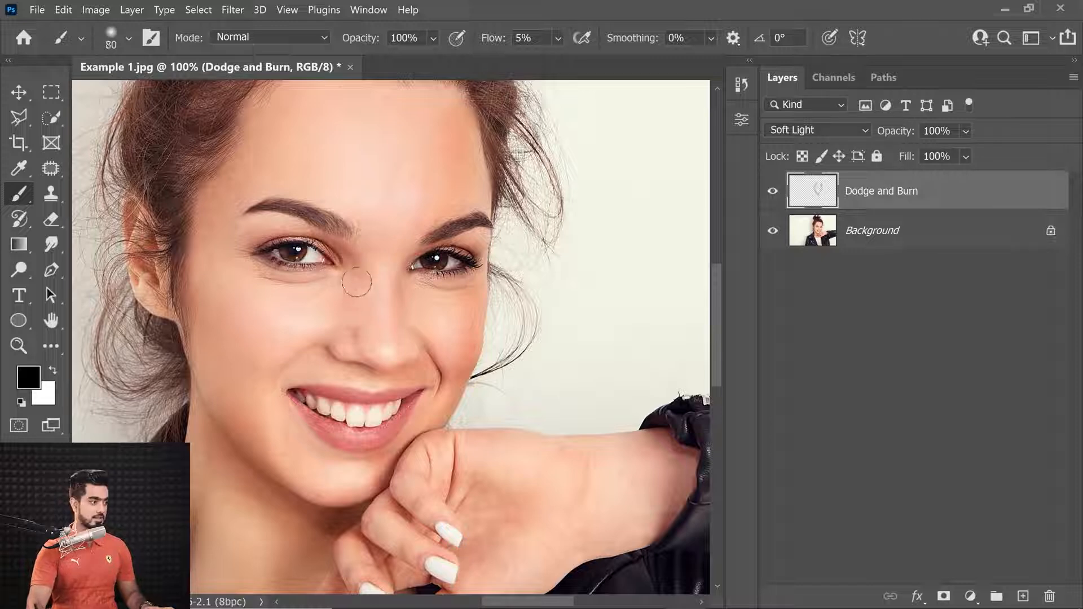
{"action": "key", "text": "bracketright"}
{"action": "key", "text": "bracketright"}
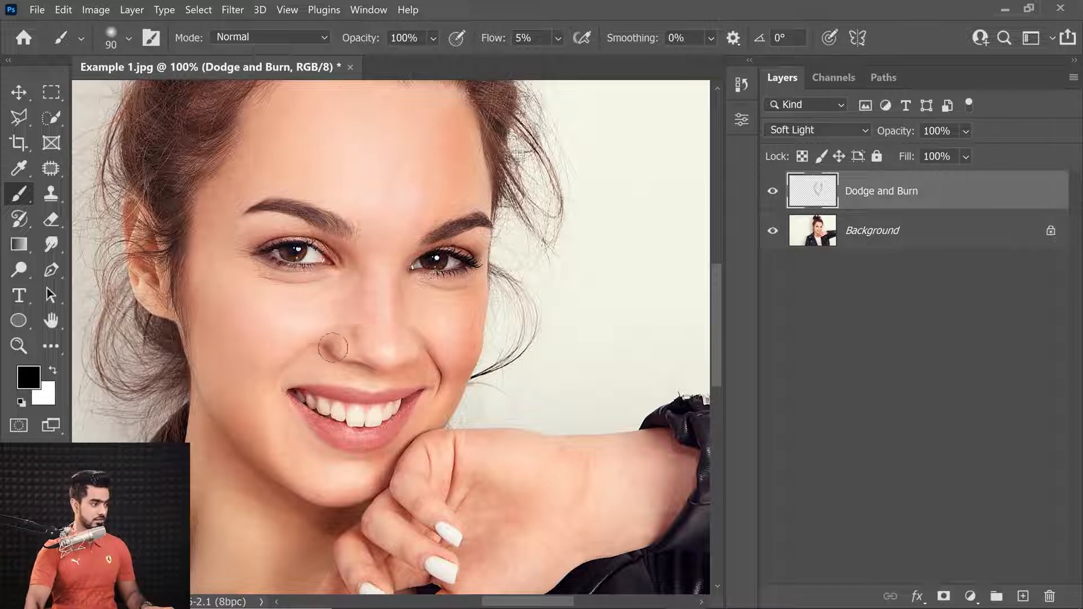
{"action": "key", "text": "bracketleft"}
{"action": "key", "text": "bracketleft"}
{"action": "key", "text": "bracketleft"}
{"action": "key", "text": "bracketleft"}
{"action": "key", "text": "bracketleft"}
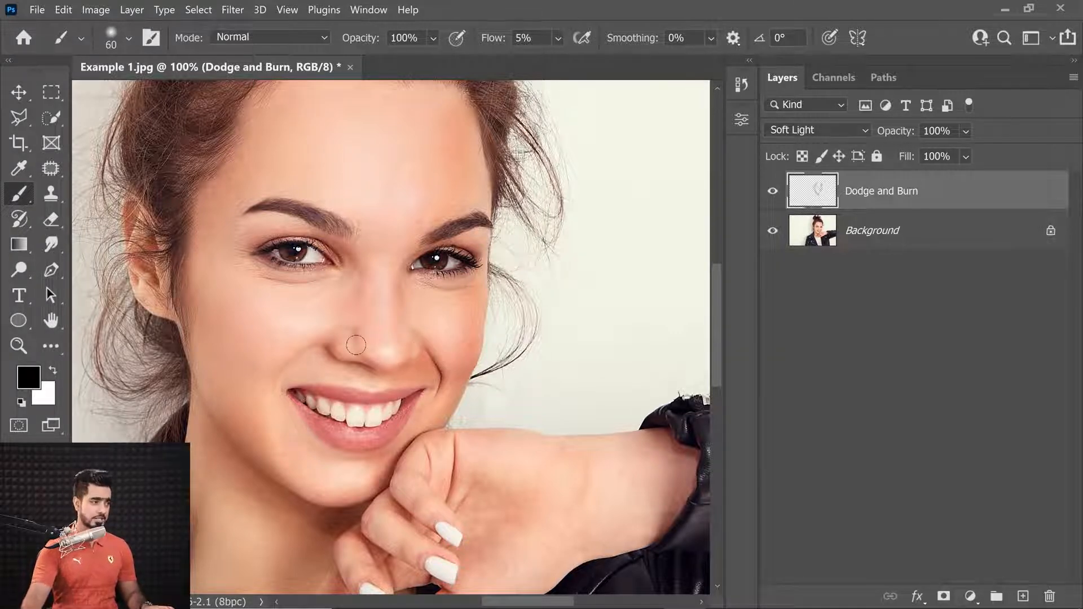
{"action": "scroll", "coordinate": [449, 212], "scroll_direction": "down", "scroll_amount": 2}
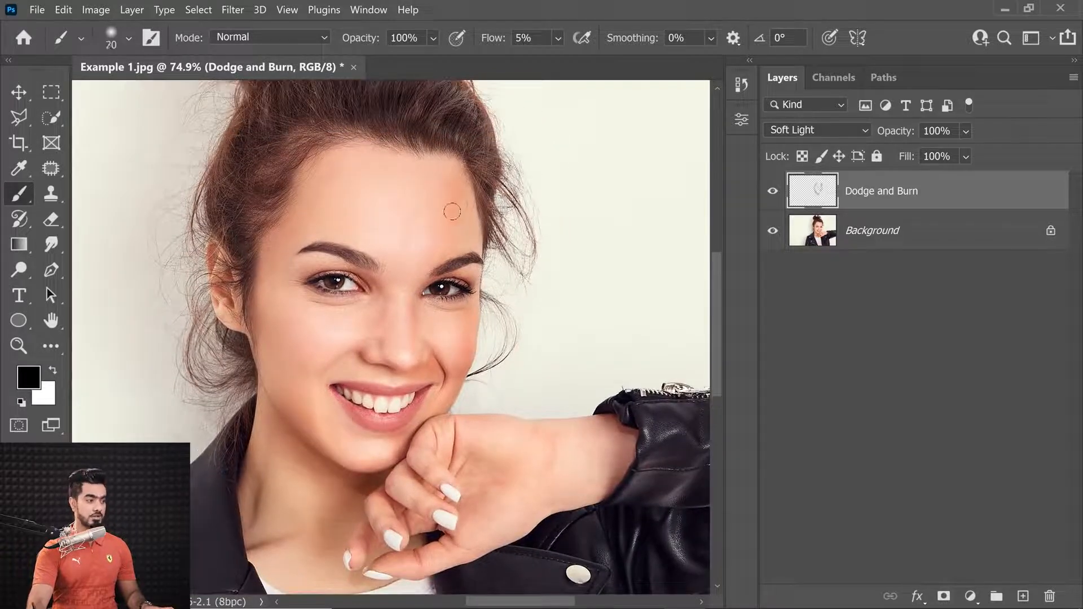
{"action": "key", "text": "bracketright"}
{"action": "key", "text": "bracketright"}
{"action": "key", "text": "bracketright"}
{"action": "key", "text": "bracketright"}
{"action": "key", "text": "bracketright"}
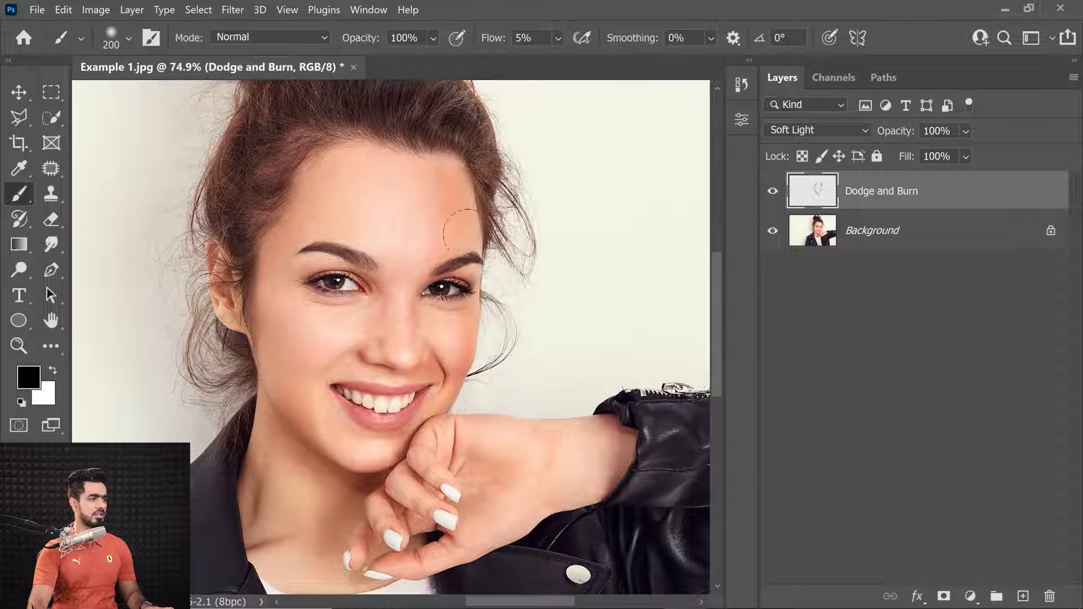
{"action": "scroll", "coordinate": [479, 234], "scroll_direction": "down", "scroll_amount": 2}
{"action": "scroll", "coordinate": [480, 233], "scroll_direction": "up", "scroll_amount": 2}
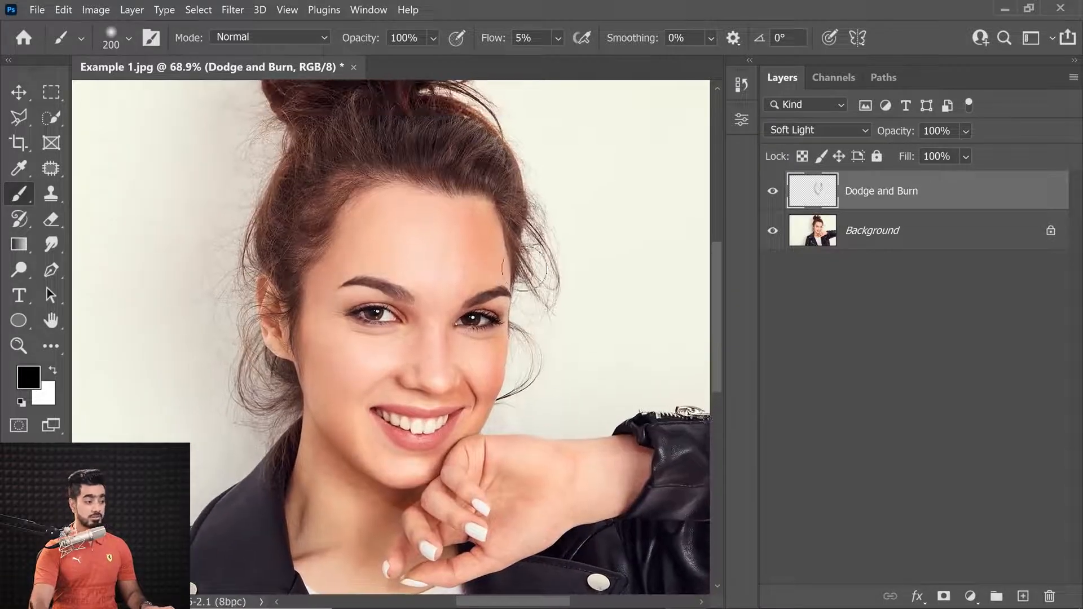
{"action": "left_click", "coordinate": [771, 194]}
{"action": "left_click", "coordinate": [771, 198]}
{"action": "left_click", "coordinate": [769, 200]}
{"action": "left_click", "coordinate": [769, 202]}
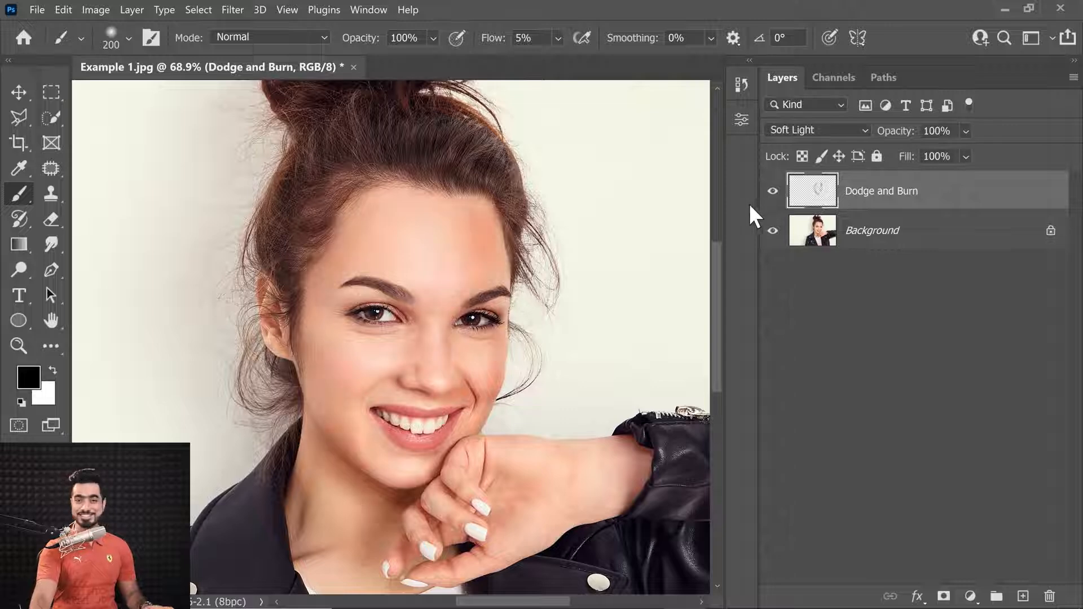
{"action": "mouse_move", "coordinate": [465, 237]}
{"action": "left_mouse_down"}
{"action": "mouse_move", "coordinate": [476, 267]}
{"action": "mouse_move", "coordinate": [454, 215]}
{"action": "mouse_move", "coordinate": [468, 242]}
{"action": "mouse_move", "coordinate": [473, 226]}
{"action": "mouse_move", "coordinate": [483, 238]}
{"action": "mouse_move", "coordinate": [515, 243]}
{"action": "left_mouse_up"}
{"action": "mouse_move", "coordinate": [467, 277]}
{"action": "left_mouse_down"}
{"action": "mouse_move", "coordinate": [441, 289]}
{"action": "mouse_move", "coordinate": [442, 299]}
{"action": "mouse_move", "coordinate": [458, 288]}
{"action": "left_mouse_up"}
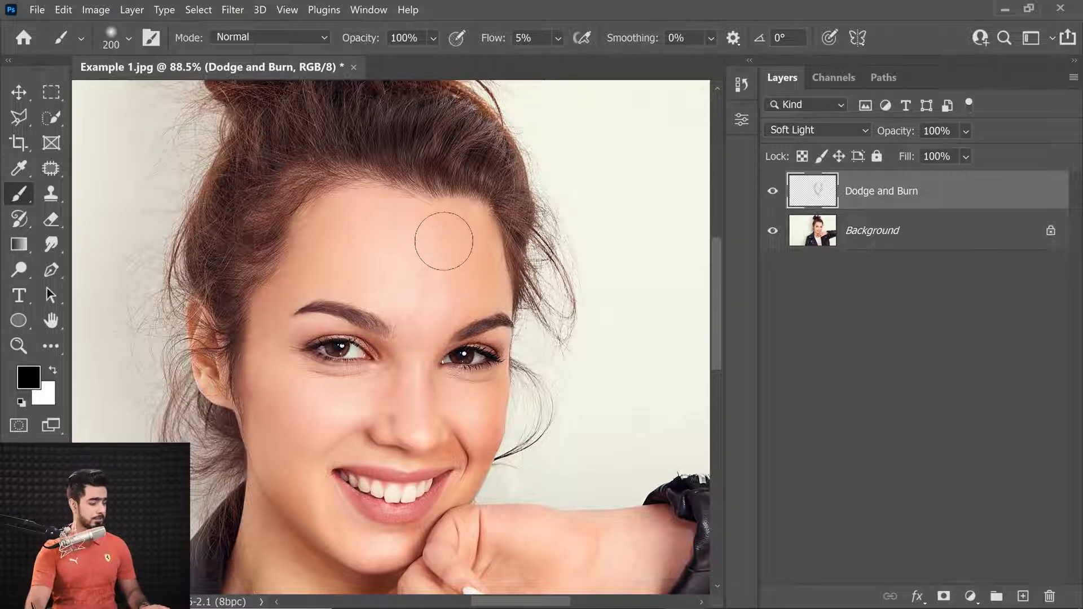
Enlarge the brush to 300 px and burn around the outer corner of the right eye
{"action": "key", "text": "bracketright"}
{"action": "key", "text": "bracketright"}
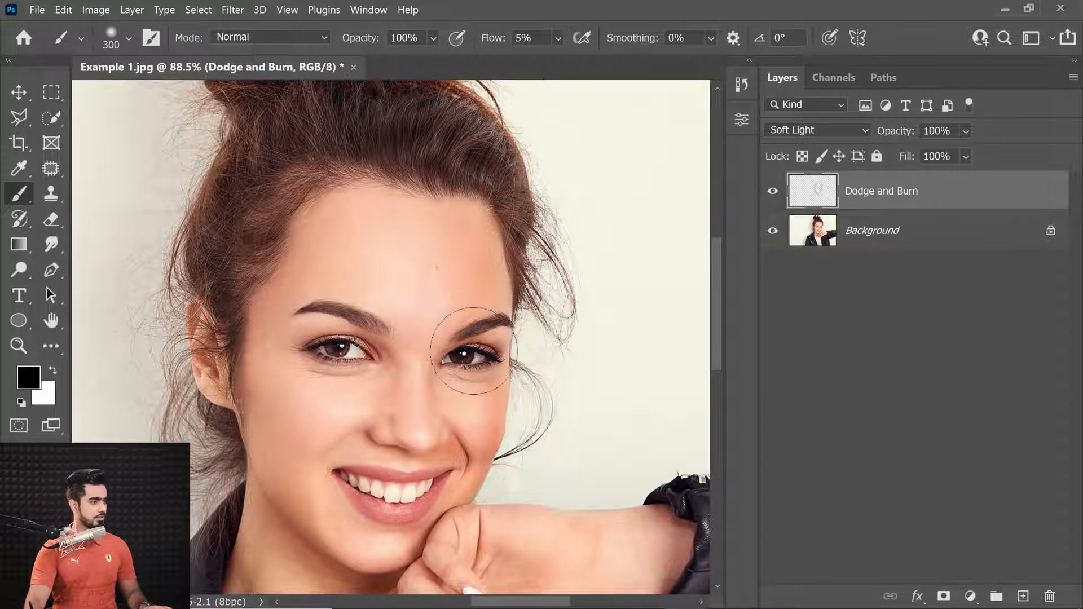
{"action": "left_click_drag", "start_coordinate": [429, 349], "coordinate": [469, 328]}
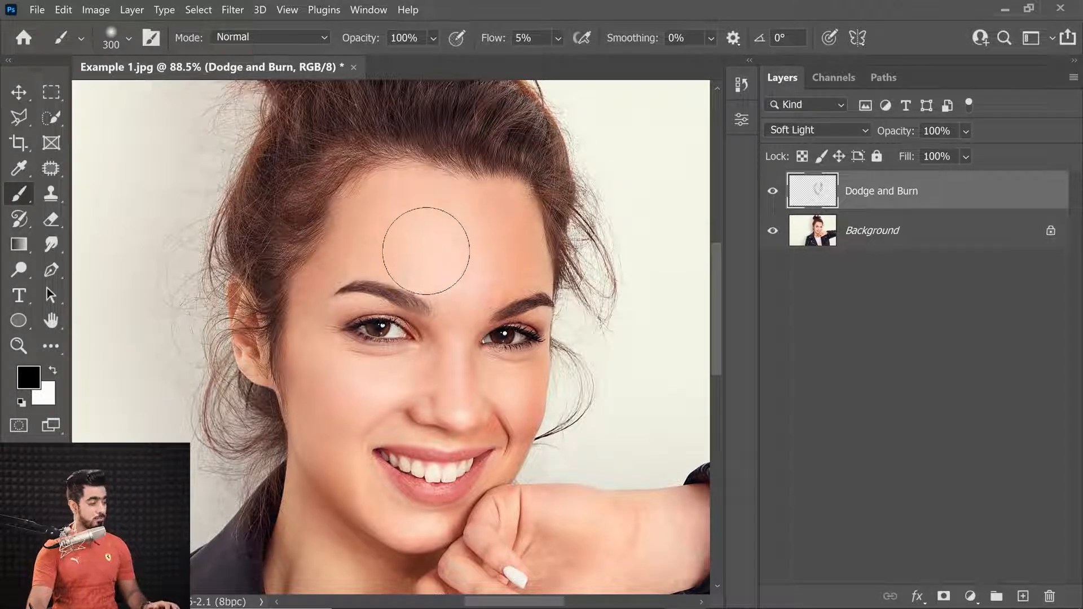
Switch the painting colour to white and dodge up the centre of the forehead with the 300 px brush
{"action": "key", "text": "x"}
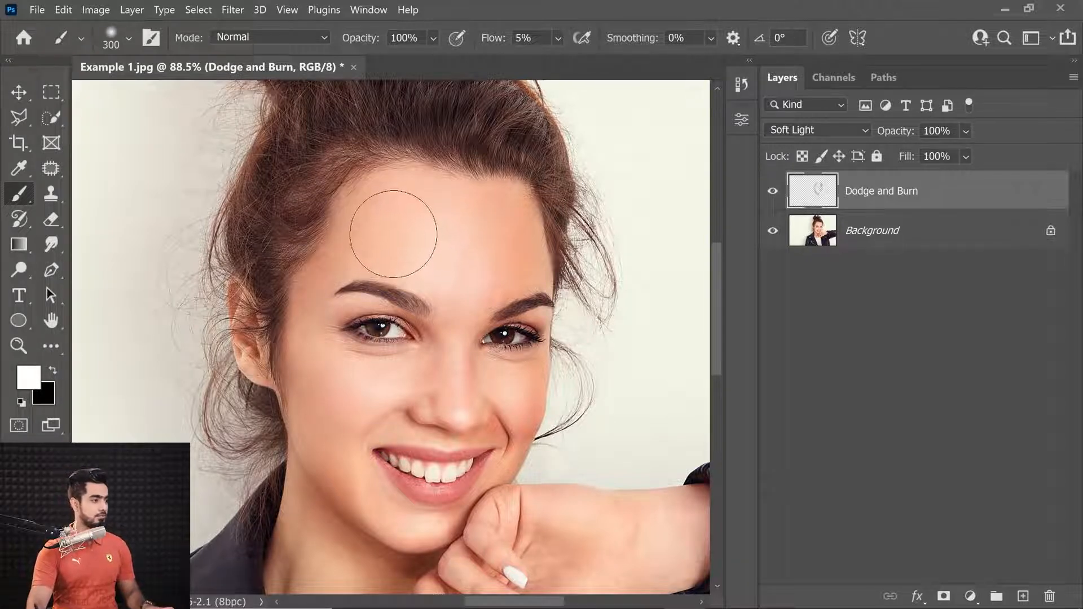
{"action": "key", "text": "bracketright"}
{"action": "left_click_drag", "start_coordinate": [396, 244], "coordinate": [428, 194]}
Resize the brush to 150 px and dodge a short stroke beside the tip of the nose
{"action": "key", "text": "bracketleft"}
{"action": "key", "text": "bracketleft"}
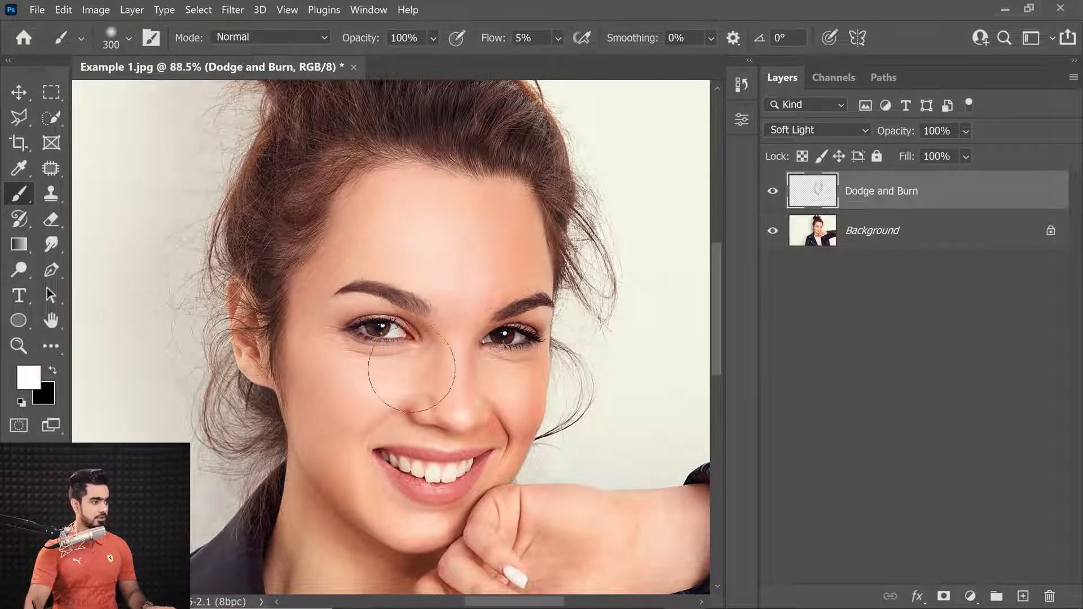
{"action": "key", "text": "bracketleft"}
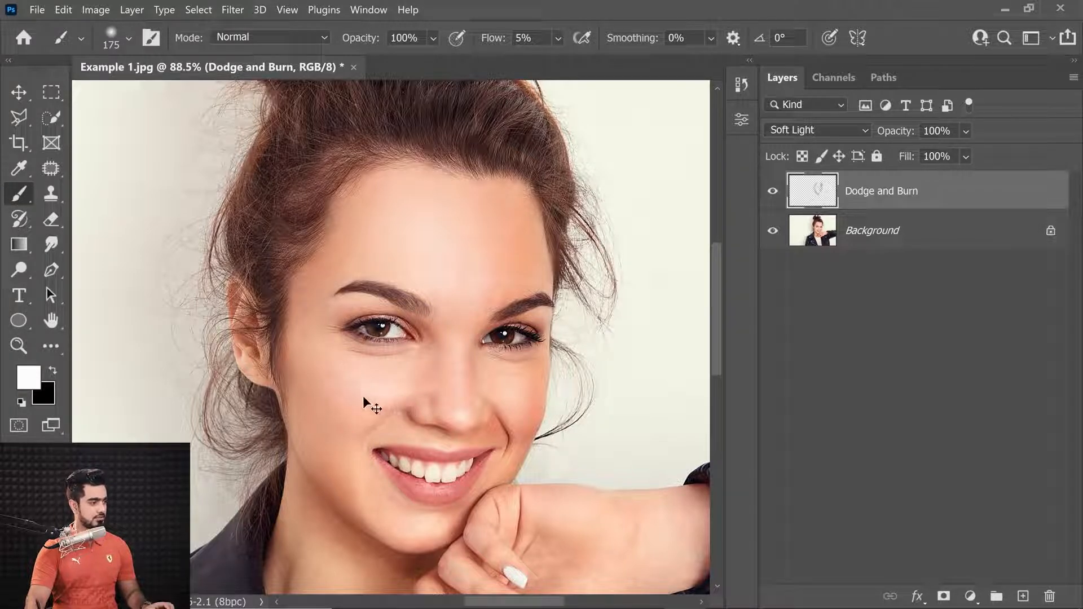
{"action": "key", "text": "bracketleft"}
{"action": "key", "text": "bracketleft"}
{"action": "key", "text": "bracketleft"}
{"action": "key", "text": "bracketleft"}
{"action": "key", "text": "bracketleft"}
{"action": "key", "text": "bracketleft"}
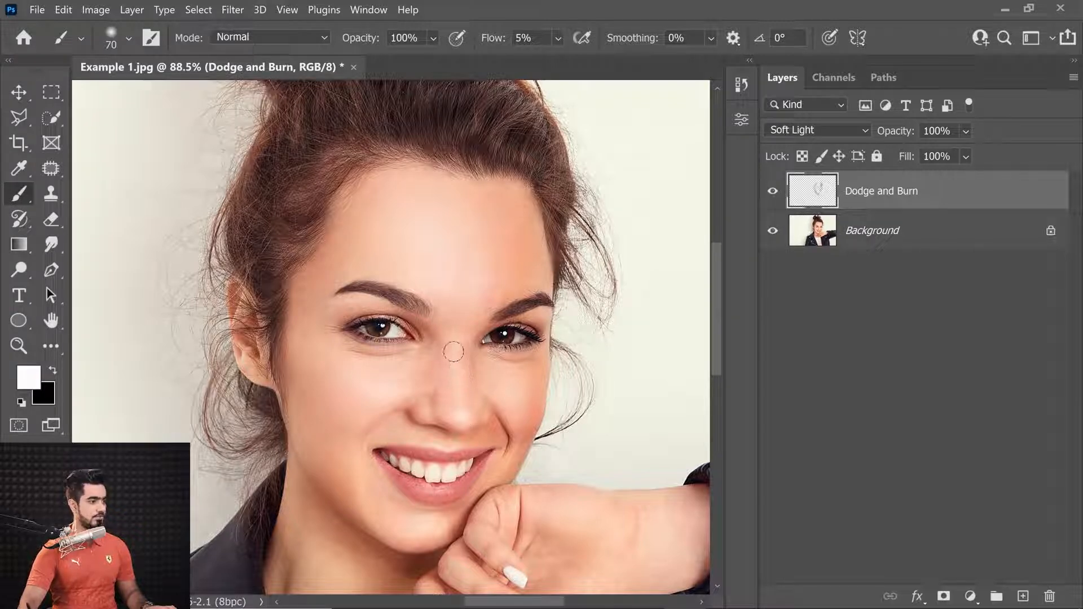
{"action": "key", "text": "bracketright"}
{"action": "key", "text": "bracketright"}
{"action": "key", "text": "bracketright"}
{"action": "key", "text": "bracketright"}
{"action": "key", "text": "bracketright"}
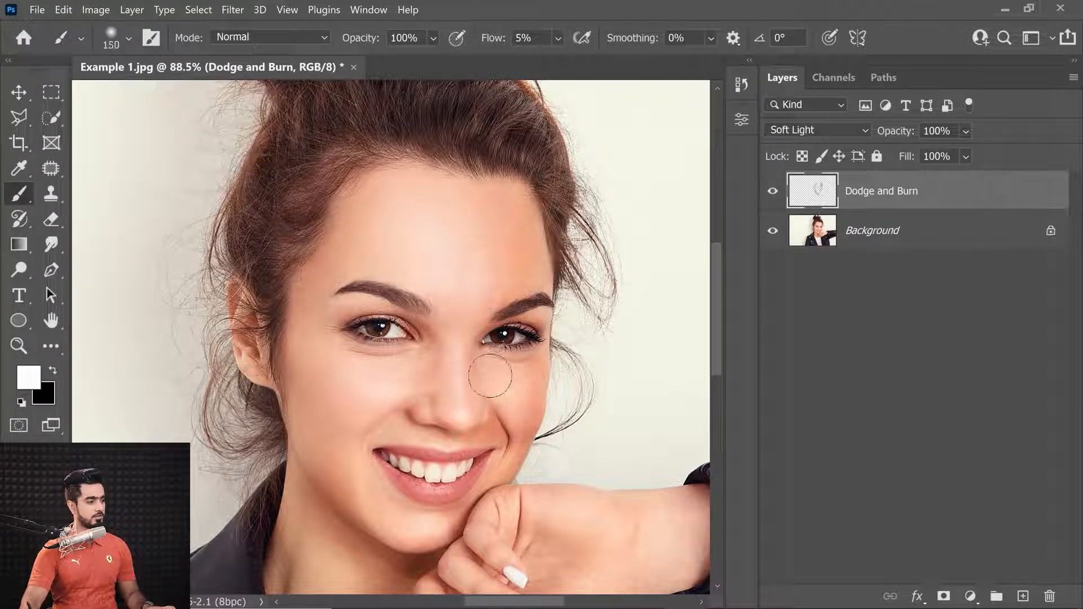
{"action": "left_click_drag", "start_coordinate": [470, 434], "coordinate": [489, 414]}
{"action": "key", "text": "bracketleft"}
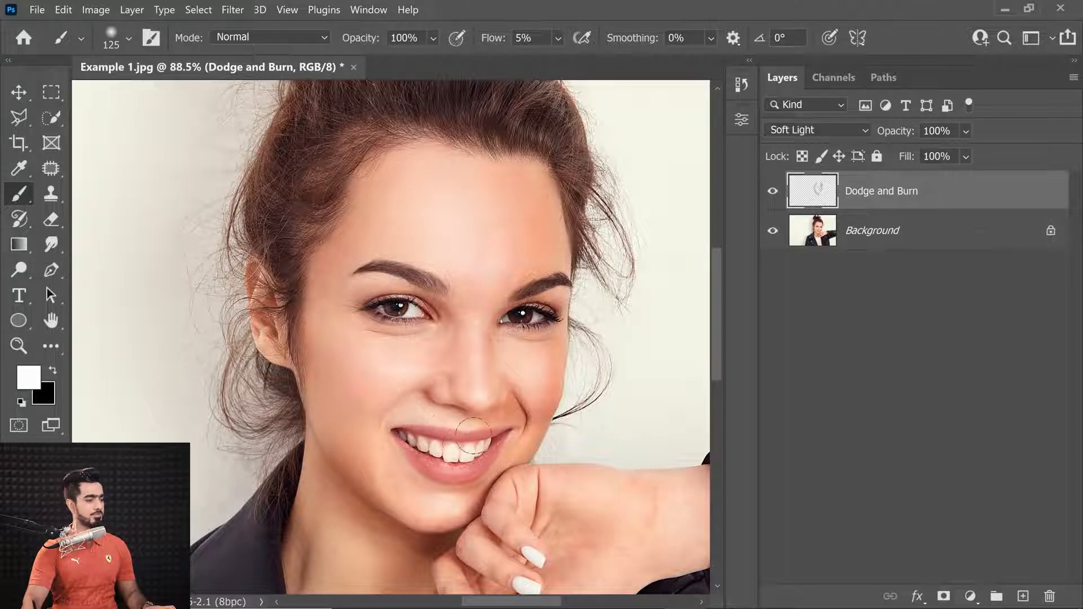
Try dodging down the bridge of the nose with a 70 px brush, then undo the stroke
{"action": "key", "text": "bracketright"}
{"action": "key", "text": "bracketright"}
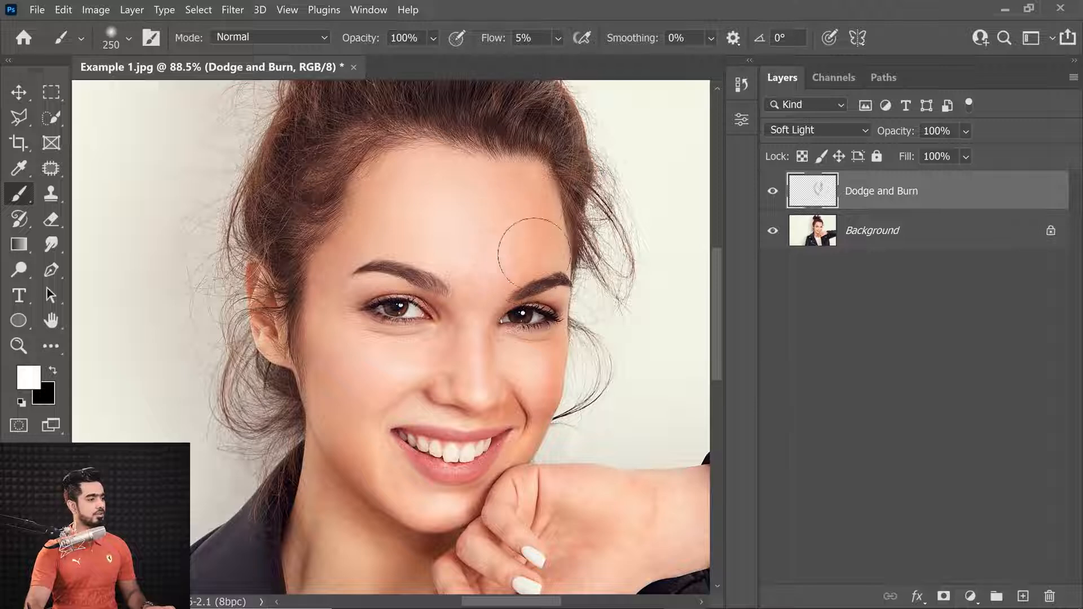
{"action": "key", "text": "bracketleft"}
{"action": "key", "text": "bracketleft"}
{"action": "key", "text": "bracketleft"}
{"action": "key", "text": "bracketleft"}
{"action": "key", "text": "bracketleft"}
{"action": "key", "text": "bracketleft"}
{"action": "key", "text": "bracketleft"}
{"action": "key", "text": "bracketleft"}
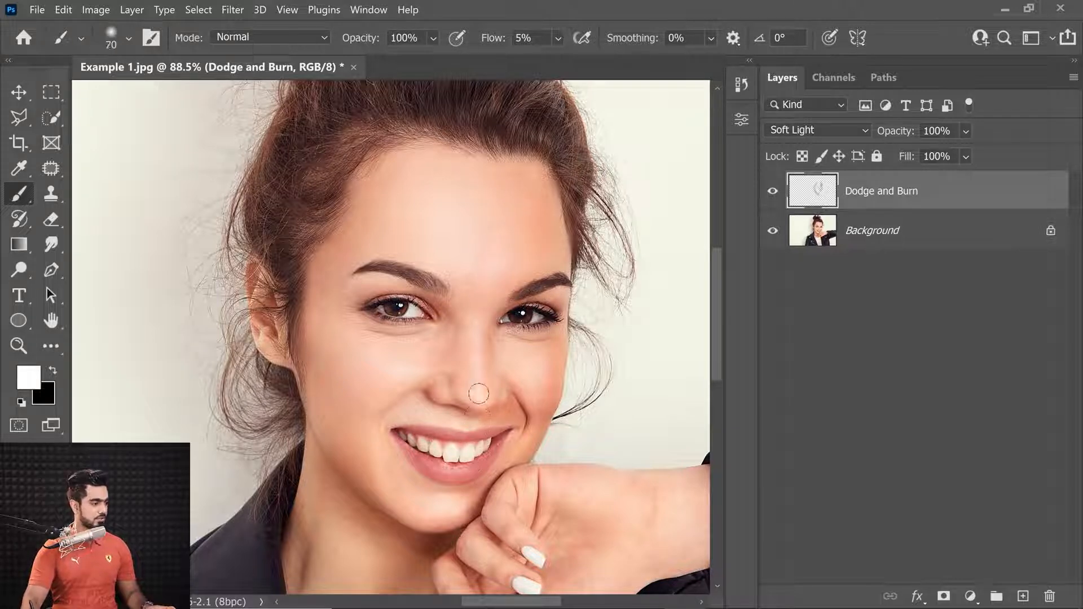
{"action": "left_click_drag", "start_coordinate": [476, 338], "coordinate": [480, 389]}
{"action": "key", "text": "ctrl+z"}
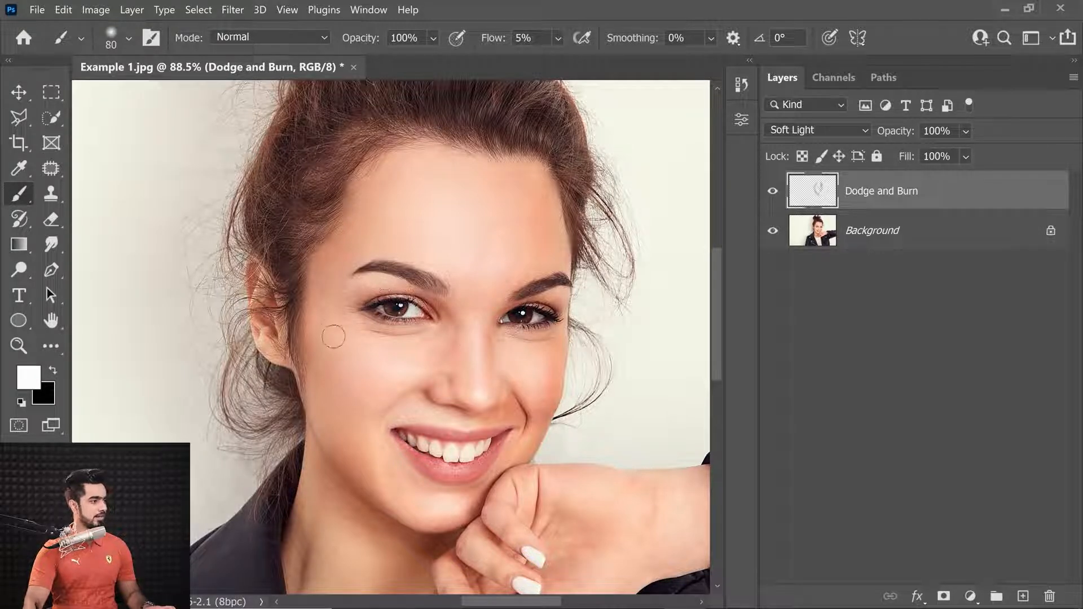
{"action": "key", "text": "bracketleft"}
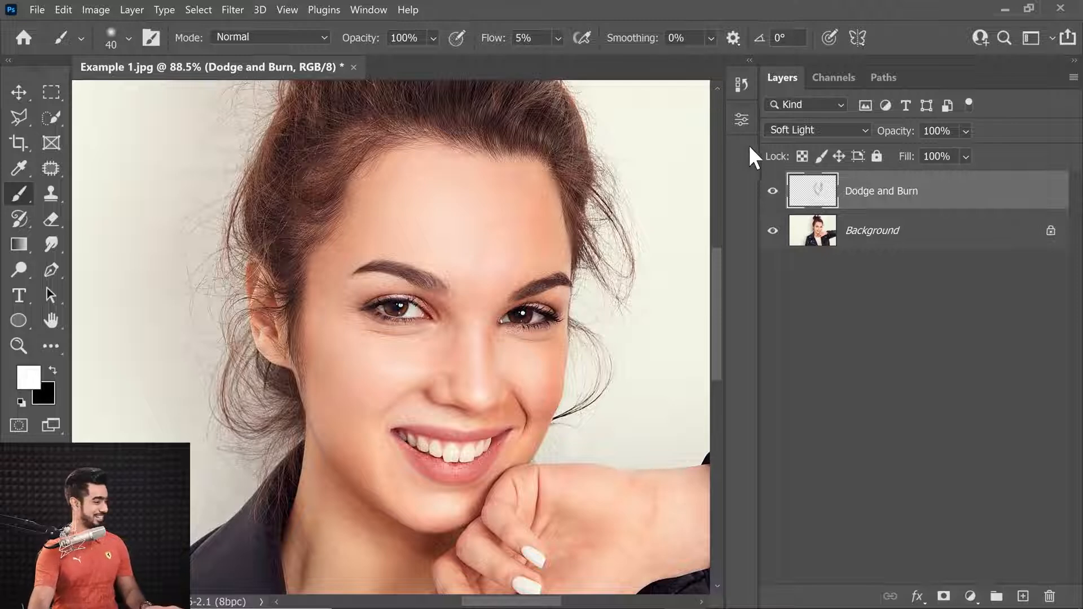
Toggle the Dodge and Burn layer's visibility to compare the retouched face with the original
{"action": "left_click", "coordinate": [772, 191]}
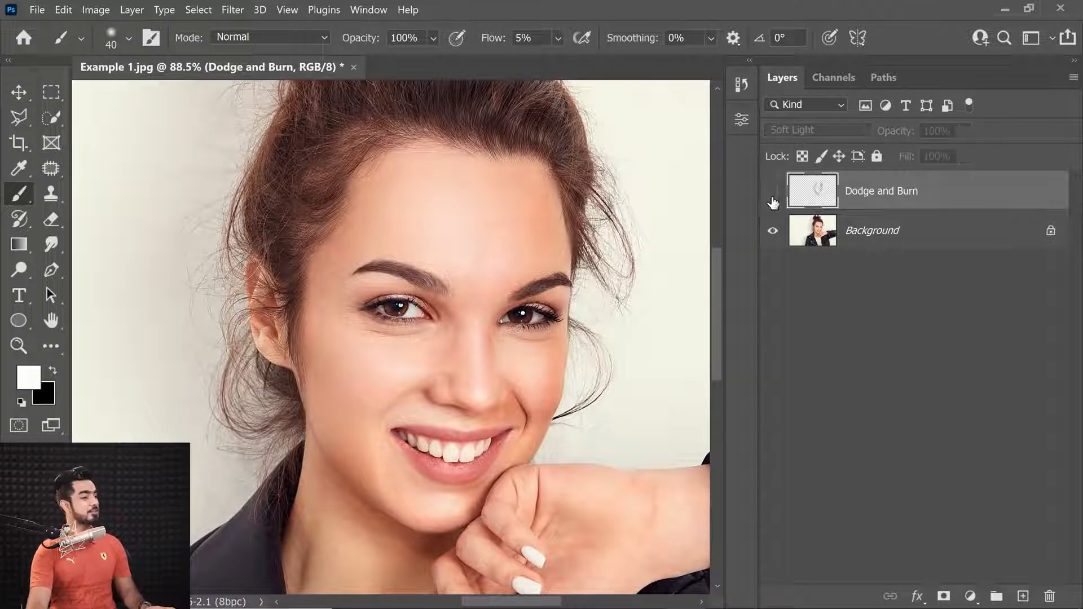
{"action": "left_click", "coordinate": [773, 191]}
{"action": "left_click", "coordinate": [541, 276], "text": "ctrl"}
{"action": "scroll", "coordinate": [541, 275], "scroll_direction": "down", "scroll_amount": 5}
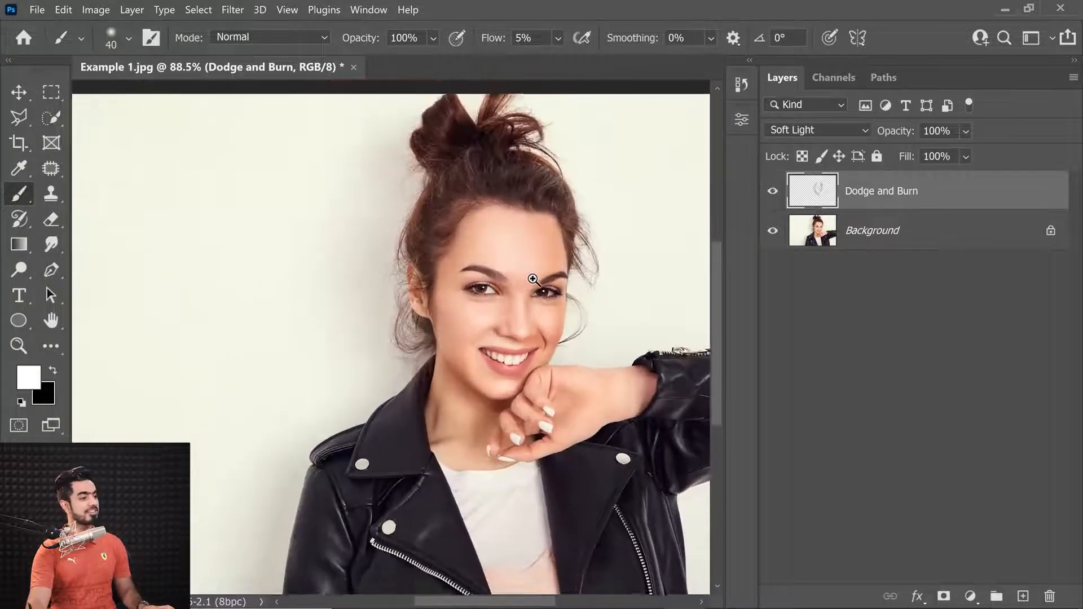
{"action": "scroll", "coordinate": [540, 276], "scroll_direction": "up", "scroll_amount": 1}
{"action": "left_click_drag", "start_coordinate": [558, 276], "coordinate": [551, 267]}
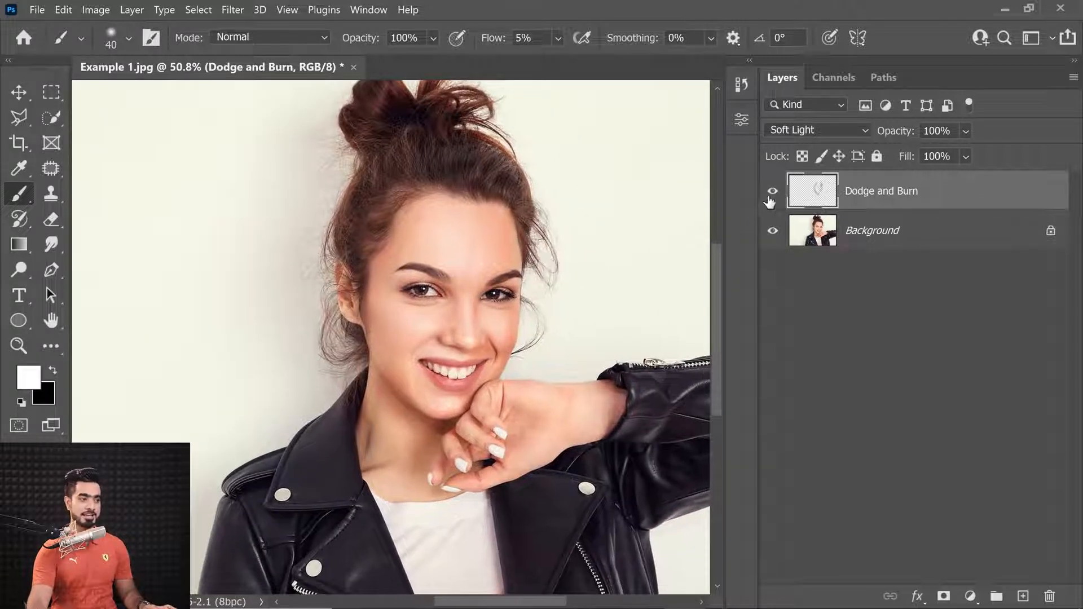
{"action": "left_click", "coordinate": [773, 195]}
{"action": "left_click", "coordinate": [772, 195]}
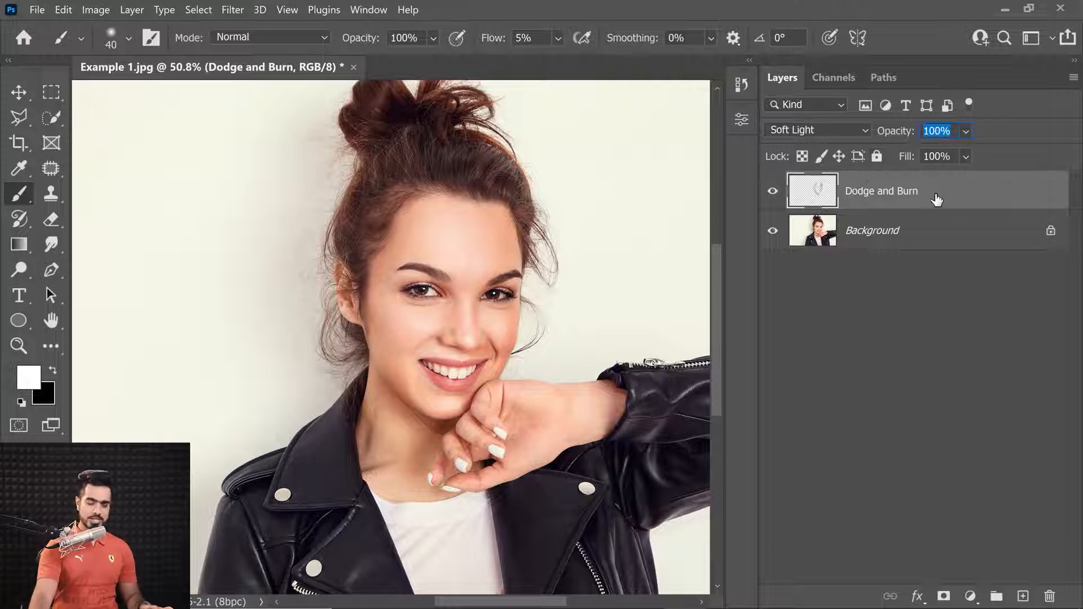
Set the Dodge and Burn layer's opacity to 50% and compare it against the original by toggling its visibility
{"action": "mouse_move", "coordinate": [893, 135]}
{"action": "left_mouse_down"}
{"action": "mouse_move", "coordinate": [772, 153]}
{"action": "mouse_move", "coordinate": [807, 159]}
{"action": "left_mouse_up"}
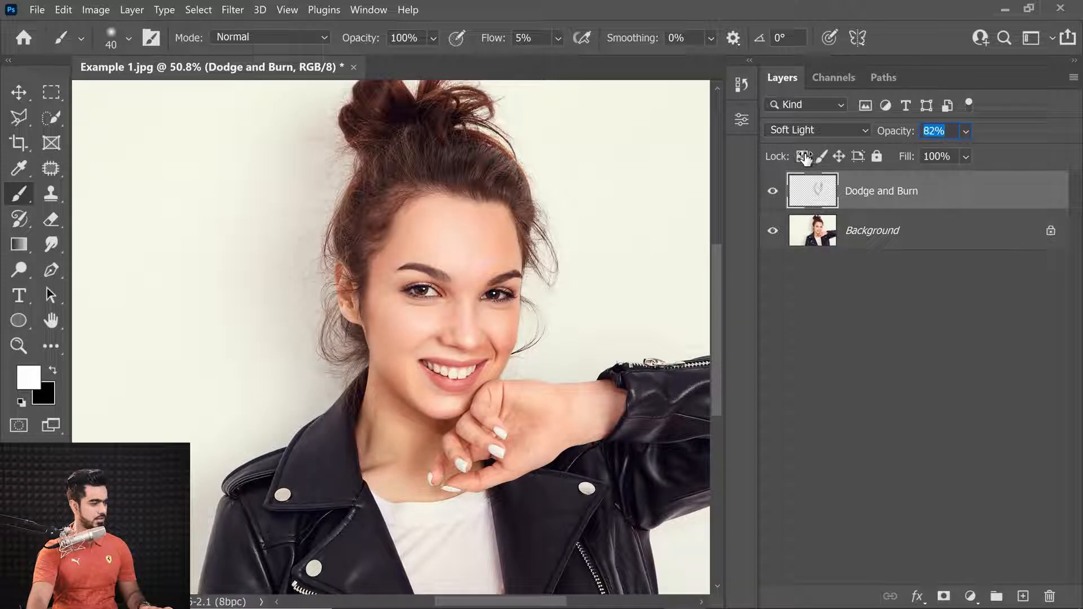
{"action": "mouse_move", "coordinate": [903, 135]}
{"action": "left_mouse_down"}
{"action": "mouse_move", "coordinate": [861, 137]}
{"action": "mouse_move", "coordinate": [876, 141]}
{"action": "left_mouse_up"}
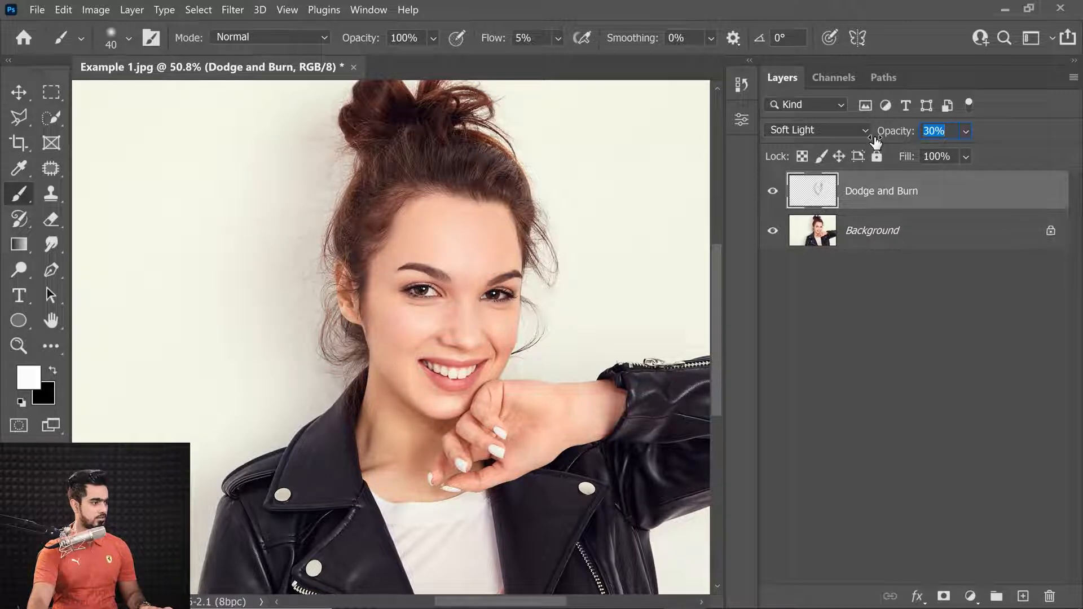
{"action": "type", "text": "50"}
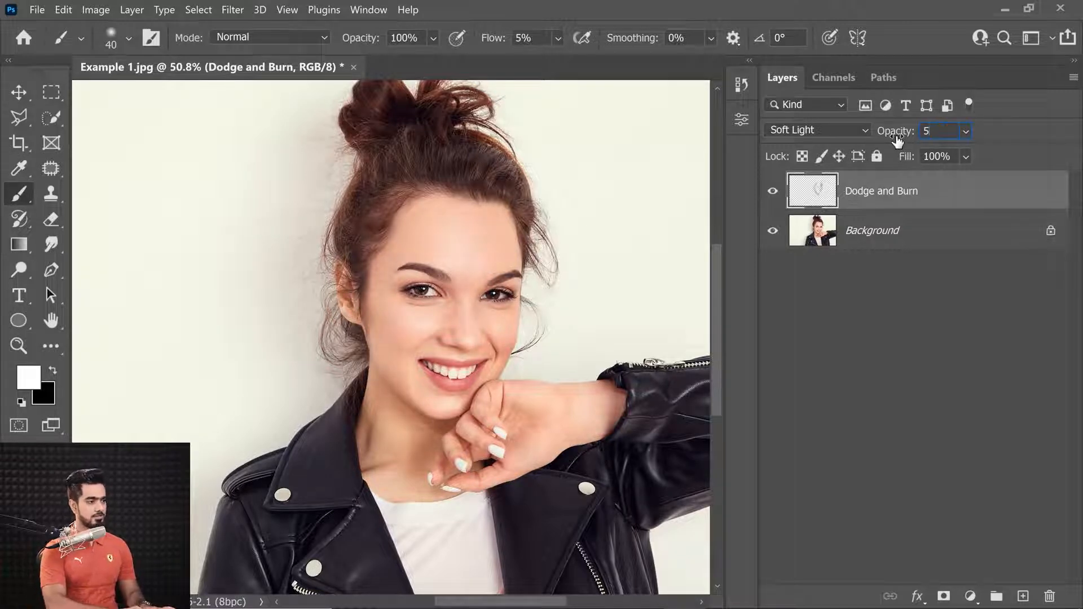
{"action": "left_click", "coordinate": [780, 196]}
{"action": "left_click", "coordinate": [781, 196]}
{"action": "left_click", "coordinate": [779, 197]}
{"action": "left_click", "coordinate": [780, 197]}
{"action": "left_click", "coordinate": [780, 198]}
{"action": "left_click", "coordinate": [780, 197]}
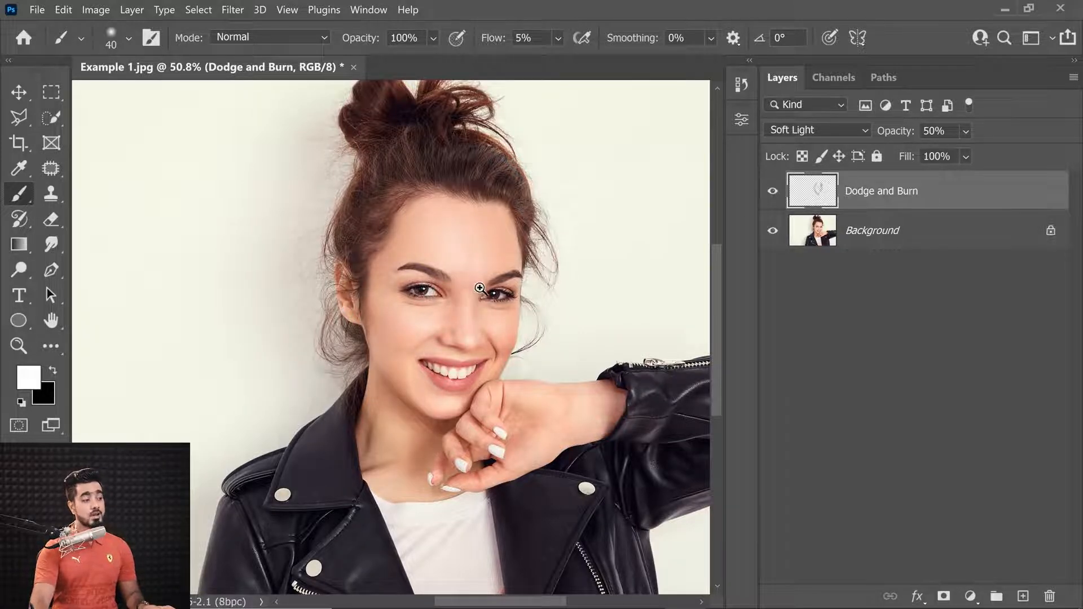
Rename the layer as Dodge and Burn #1 and hide it
{"action": "left_click_drag", "start_coordinate": [477, 288], "coordinate": [490, 293]}
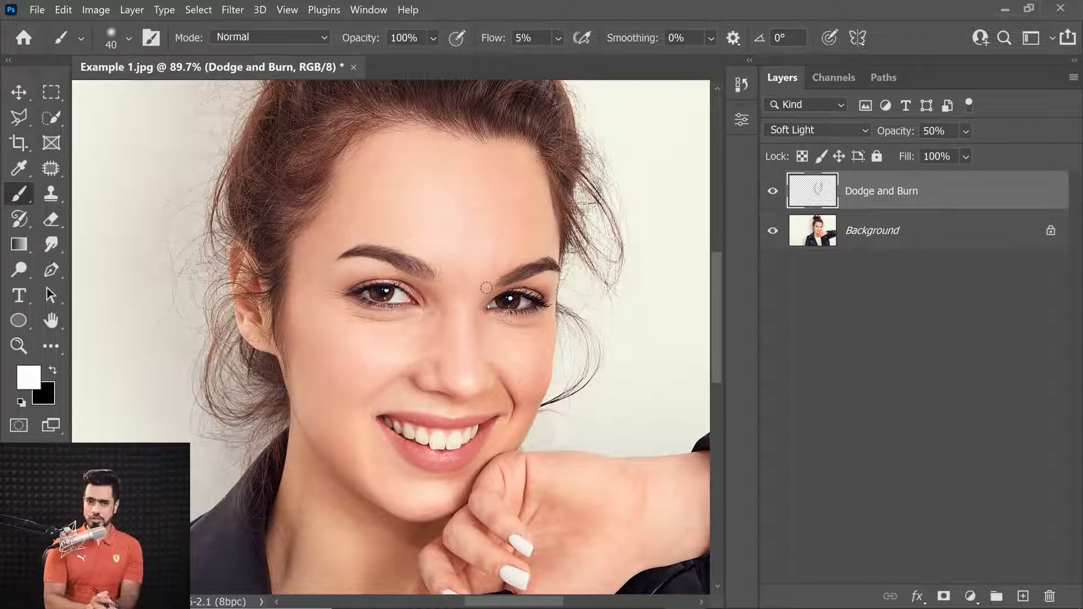
{"action": "double_click", "coordinate": [897, 191]}
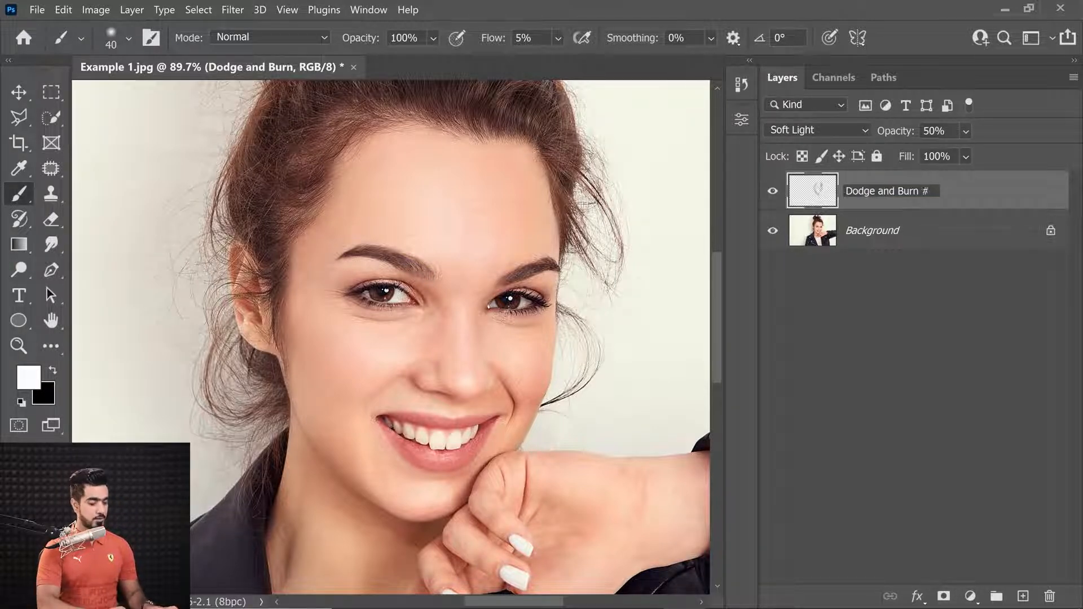
{"action": "type", "text": "#1"}
{"action": "key", "text": "Return"}
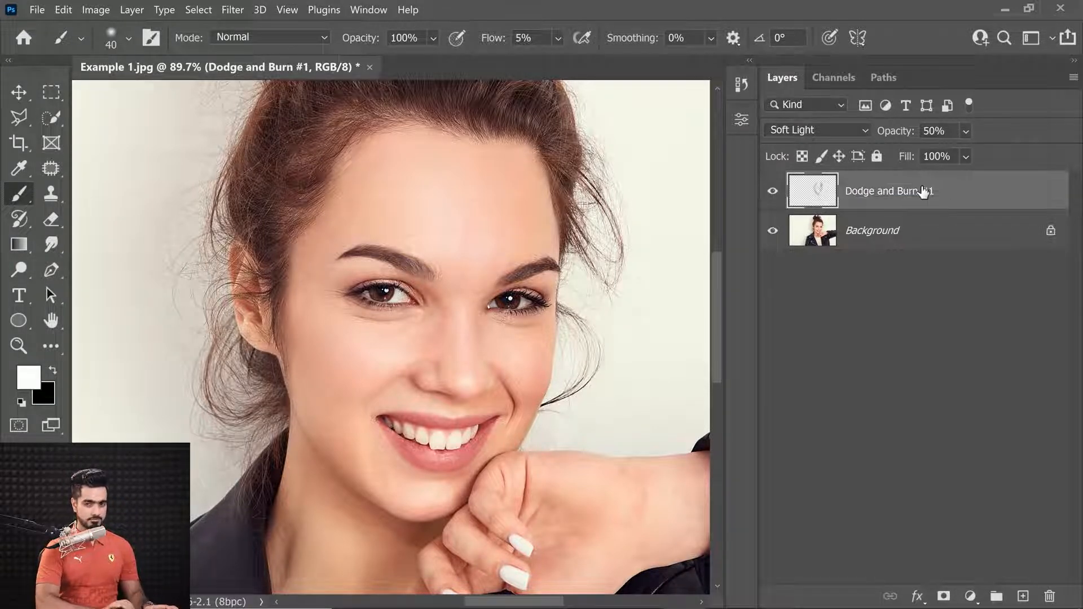
{"action": "left_click", "coordinate": [773, 193]}
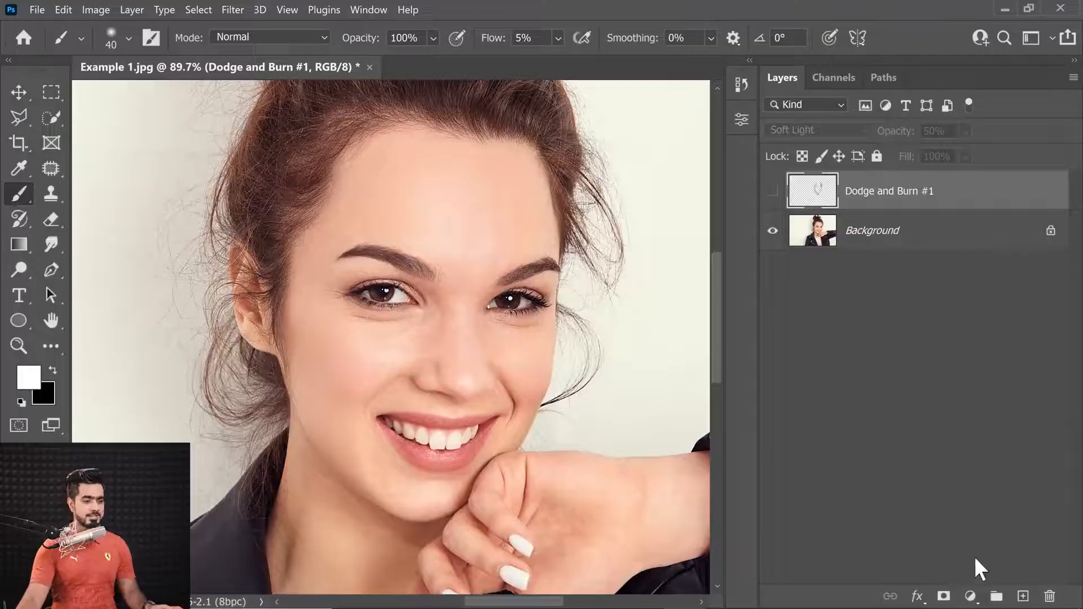
Add a Curves adjustment layer and raise the curve to brighten the whole image
{"action": "left_click", "coordinate": [970, 596]}
{"action": "left_click", "coordinate": [967, 380]}
{"action": "left_click_drag", "start_coordinate": [618, 302], "coordinate": [632, 325]}
{"action": "left_click", "coordinate": [694, 113]}
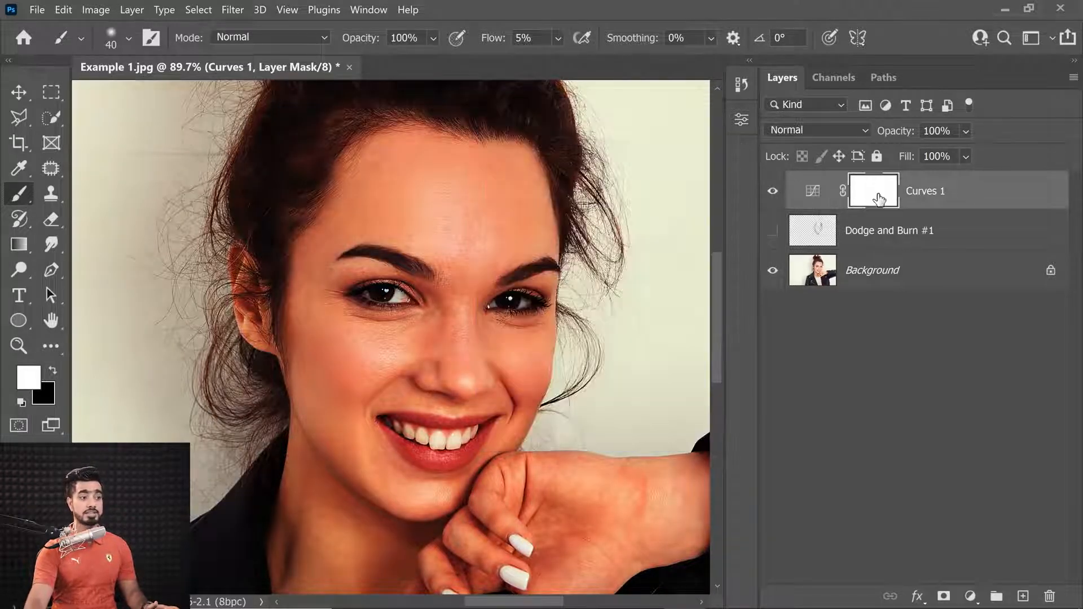
Invert the Curves layer mask to black and set the brush flow to 2%
{"action": "key", "text": "ctrl+i"}
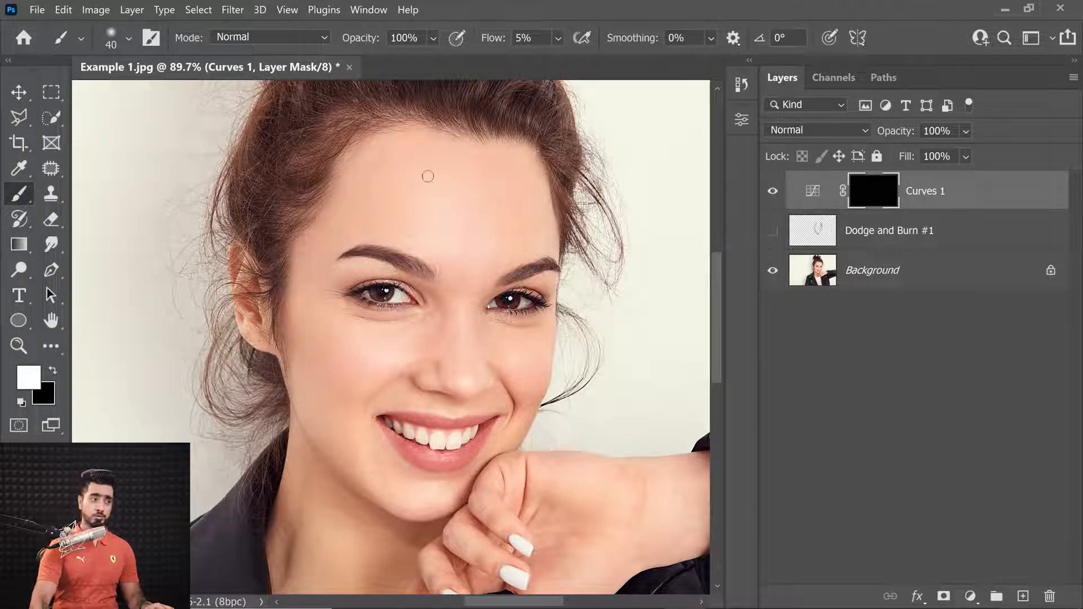
{"action": "left_click", "coordinate": [523, 37]}
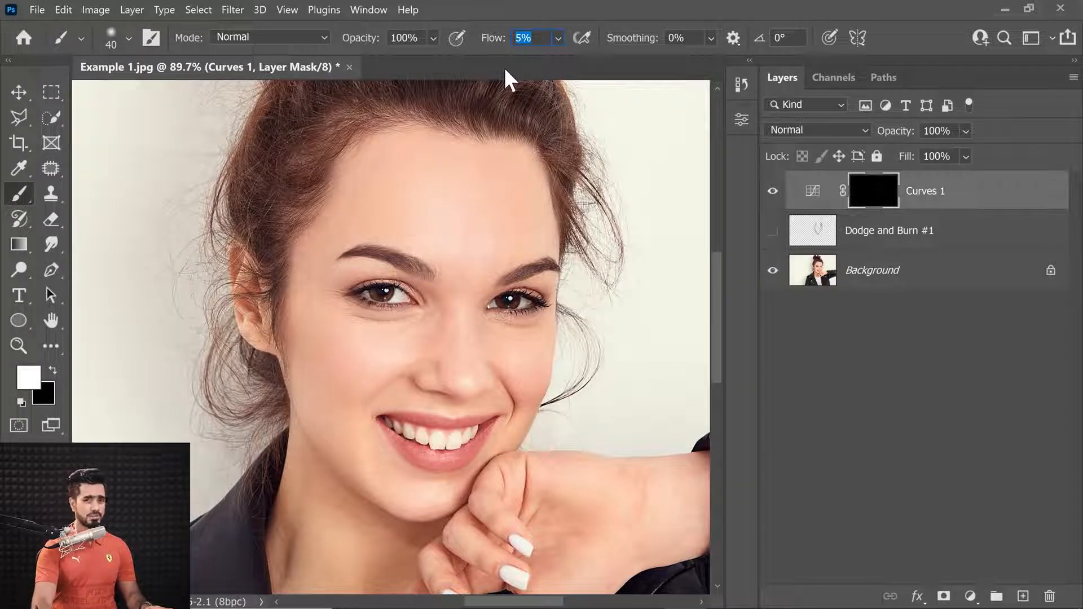
{"action": "type", "text": "4"}
{"action": "key", "text": "Return"}
Paint white on the Curves mask with an 80 px soft brush around the cheek and jaw to dodge those highlights
{"action": "key", "text": "bracketright"}
{"action": "key", "text": "bracketright"}
{"action": "key", "text": "bracketright"}
{"action": "key", "text": "bracketright"}
{"action": "key", "text": "bracketright"}
{"action": "key", "text": "bracketright"}
{"action": "key", "text": "bracketright"}
{"action": "key", "text": "bracketright"}
{"action": "key", "text": "bracketright"}
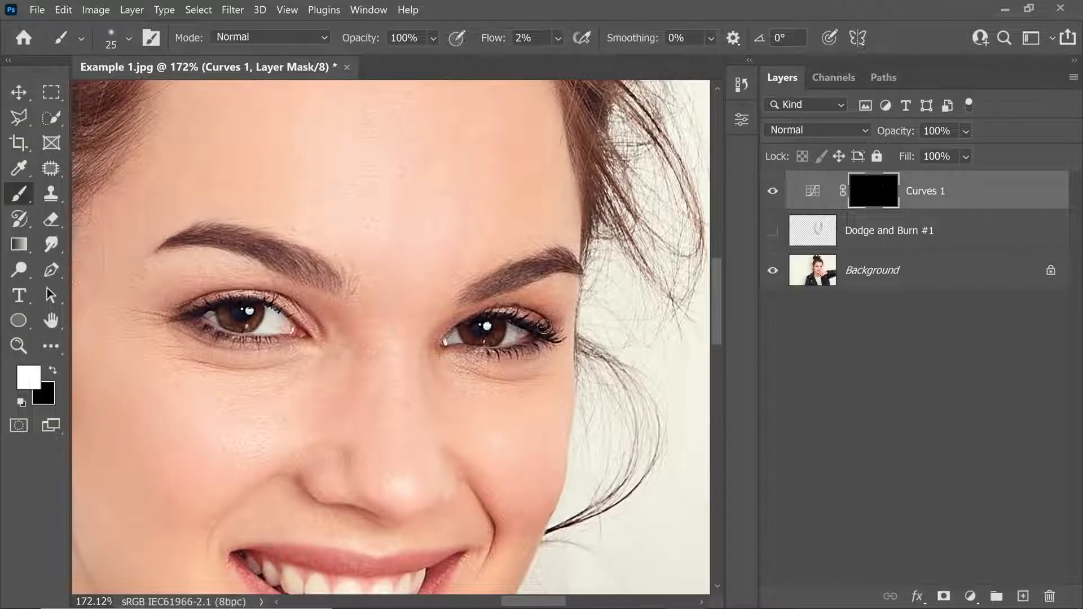
{"action": "key", "text": "bracketright"}
{"action": "key", "text": "bracketright"}
{"action": "key", "text": "x"}
{"action": "key", "text": "x"}
{"action": "left_click_drag", "start_coordinate": [372, 521], "coordinate": [467, 521]}
{"action": "scroll", "coordinate": [429, 543], "scroll_direction": "up", "scroll_amount": 2}
{"action": "scroll", "coordinate": [477, 457], "scroll_direction": "down", "scroll_amount": 5}
{"action": "key", "text": "bracketright"}
{"action": "key", "text": "bracketright"}
{"action": "key", "text": "bracketright"}
{"action": "key", "text": "bracketright"}
{"action": "key", "text": "bracketright"}
{"action": "key", "text": "bracketright"}
{"action": "key", "text": "bracketright"}
{"action": "key", "text": "x"}
{"action": "key", "text": "x"}
{"action": "key", "text": "bracketleft"}
{"action": "key", "text": "bracketleft"}
{"action": "key", "text": "bracketleft"}
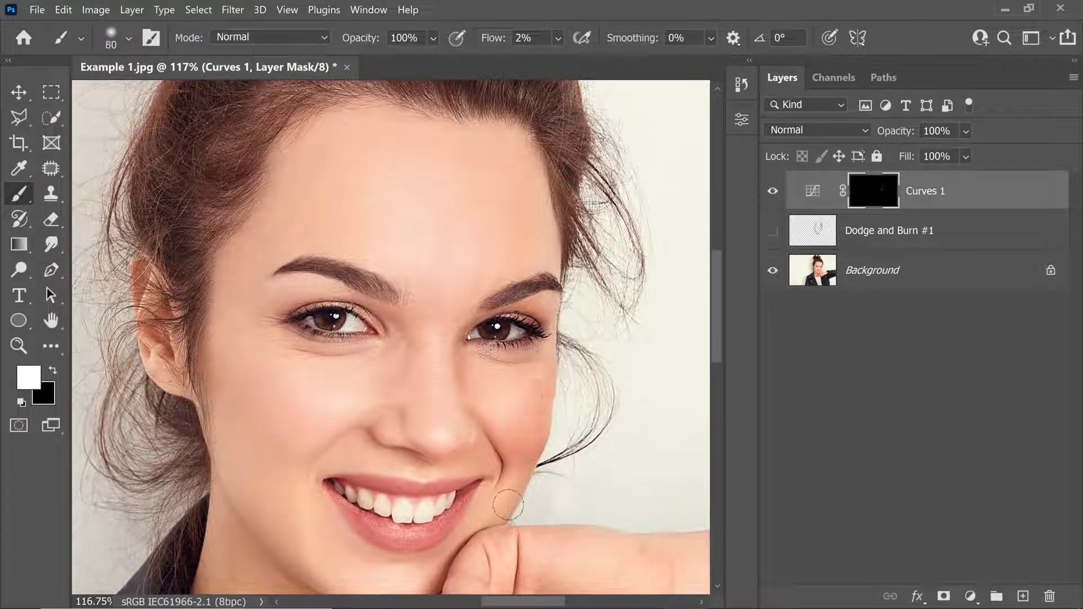
{"action": "left_click_drag", "start_coordinate": [518, 487], "coordinate": [462, 542]}
{"action": "left_click_drag", "start_coordinate": [480, 518], "coordinate": [501, 448]}
{"action": "key", "text": "bracketleft"}
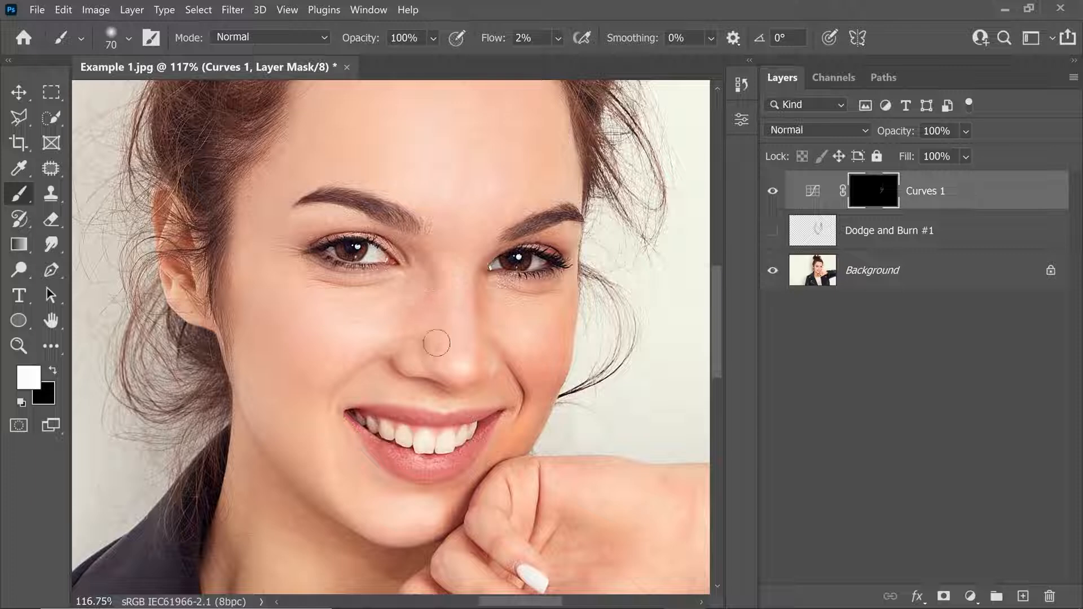
Paint white on the Curves mask over the cheekbone and chin, using a smaller brush on the chin
{"action": "key", "text": "bracketright"}
{"action": "key", "text": "bracketright"}
{"action": "key", "text": "bracketright"}
{"action": "key", "text": "bracketright"}
{"action": "key", "text": "bracketright"}
{"action": "key", "text": "bracketright"}
{"action": "left_click_drag", "start_coordinate": [229, 280], "coordinate": [286, 386]}
{"action": "key", "text": "bracketleft"}
{"action": "key", "text": "bracketleft"}
Continue dodging on the Curves mask across the forehead, down the nose bridge and over the chin
{"action": "key", "text": "bracketleft"}
{"action": "key", "text": "bracketleft"}
{"action": "key", "text": "bracketleft"}
{"action": "left_click_drag", "start_coordinate": [338, 491], "coordinate": [374, 527]}
{"action": "key", "text": "bracketright"}
{"action": "key", "text": "bracketright"}
{"action": "left_click", "coordinate": [773, 193]}
{"action": "left_click", "coordinate": [772, 193]}
{"action": "scroll", "coordinate": [398, 451], "scroll_direction": "down", "scroll_amount": 3}
{"action": "key", "text": "bracketright"}
{"action": "key", "text": "bracketright"}
{"action": "mouse_move", "coordinate": [293, 282]}
{"action": "left_mouse_down"}
{"action": "mouse_move", "coordinate": [491, 174]}
{"action": "mouse_move", "coordinate": [507, 293]}
{"action": "left_mouse_up"}
{"action": "key", "text": "bracketleft"}
{"action": "key", "text": "bracketleft"}
{"action": "key", "text": "bracketleft"}
{"action": "key", "text": "bracketleft"}
{"action": "key", "text": "bracketleft"}
{"action": "key", "text": "bracketleft"}
{"action": "left_click_drag", "start_coordinate": [466, 382], "coordinate": [448, 259]}
{"action": "key", "text": "bracketright"}
{"action": "key", "text": "bracketright"}
{"action": "key", "text": "bracketright"}
{"action": "key", "text": "bracketright"}
{"action": "key", "text": "bracketright"}
{"action": "key", "text": "bracketright"}
{"action": "left_click_drag", "start_coordinate": [362, 536], "coordinate": [322, 460]}
Toggle the Curves layer's visibility at different zoom levels to compare the dodged face with the original
{"action": "key", "text": "bracketleft"}
{"action": "key", "text": "bracketleft"}
{"action": "key", "text": "bracketleft"}
{"action": "key", "text": "bracketleft"}
{"action": "key", "text": "bracketleft"}
{"action": "key", "text": "bracketleft"}
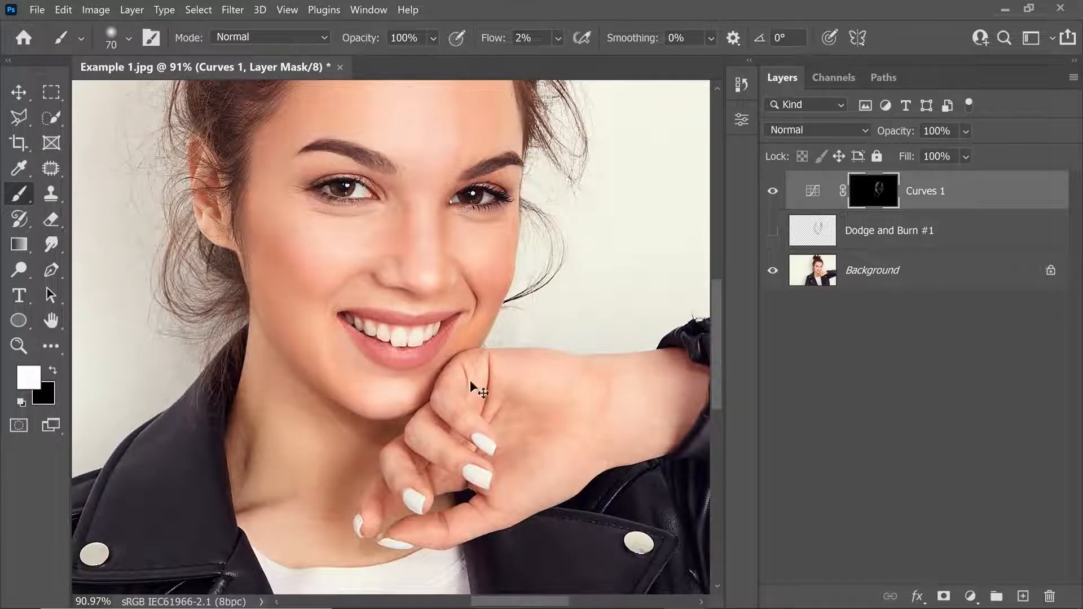
{"action": "scroll", "coordinate": [457, 377], "scroll_direction": "up", "scroll_amount": 3}
{"action": "key", "text": "bracketleft"}
{"action": "key", "text": "bracketleft"}
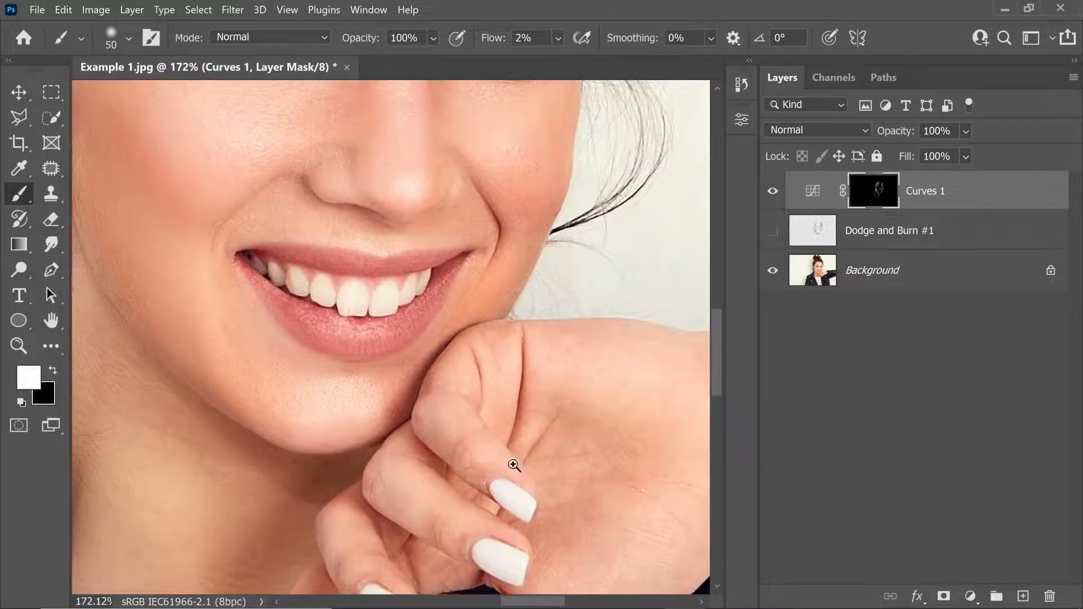
{"action": "scroll", "coordinate": [477, 476], "scroll_direction": "down", "scroll_amount": 4}
{"action": "key", "text": "bracketright"}
{"action": "key", "text": "bracketright"}
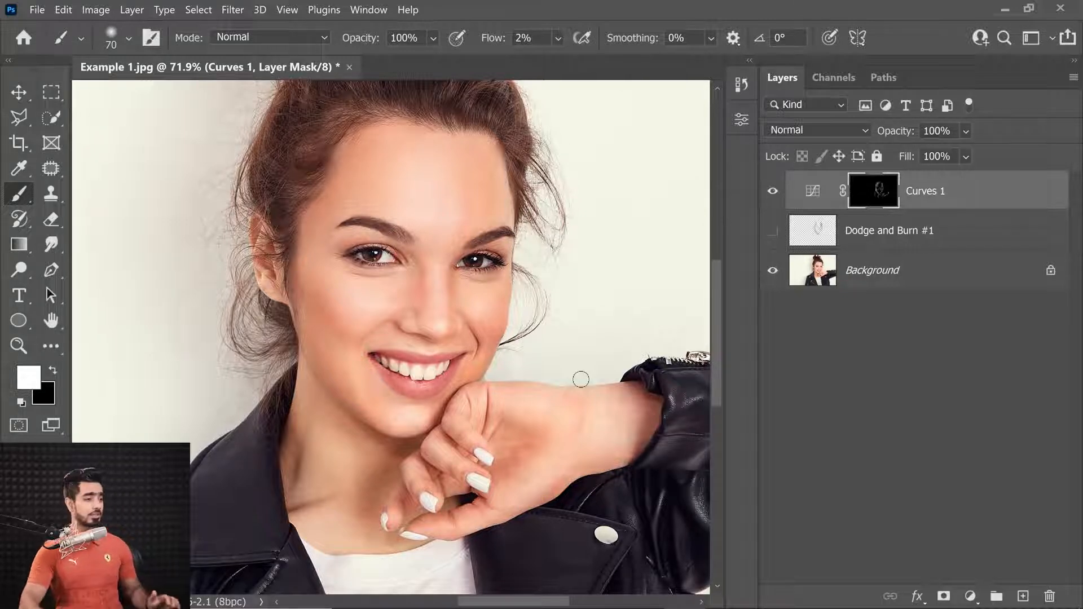
{"action": "left_click", "coordinate": [773, 192]}
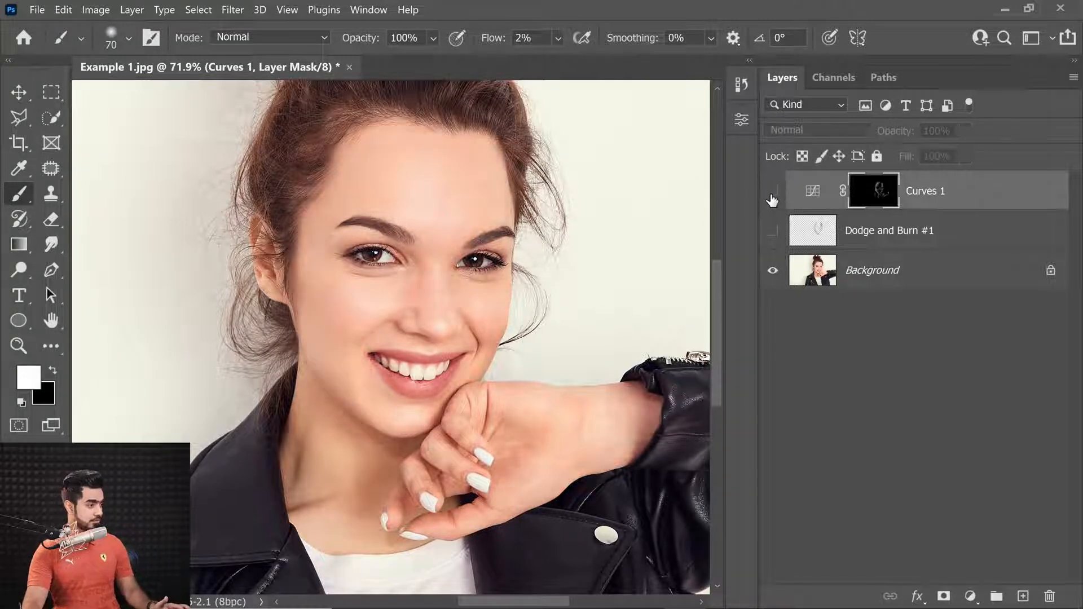
{"action": "left_click", "coordinate": [772, 195]}
{"action": "scroll", "coordinate": [540, 244], "scroll_direction": "down", "scroll_amount": 3}
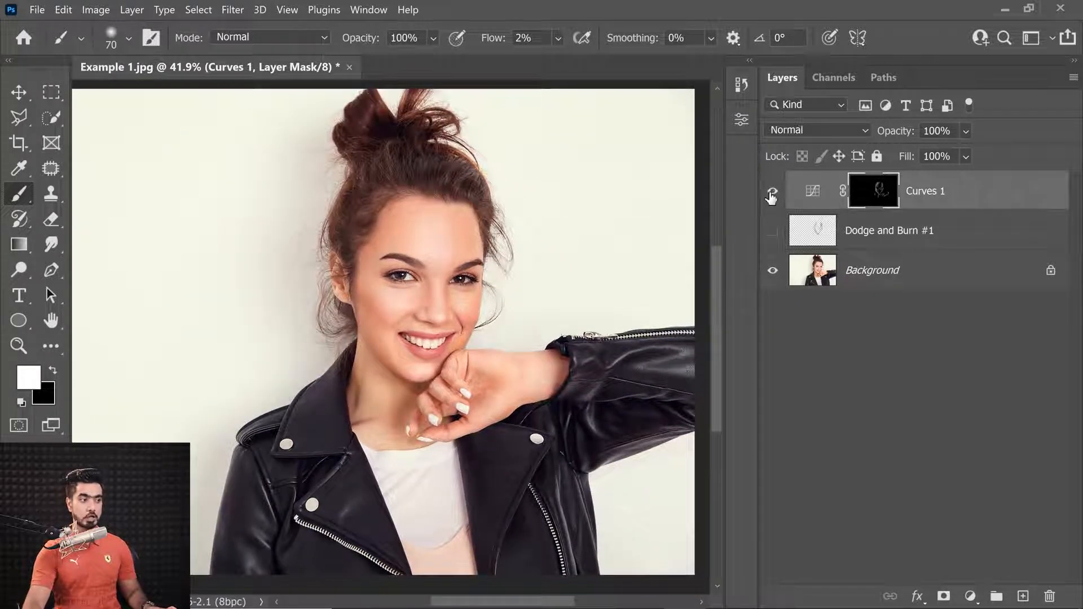
{"action": "left_click", "coordinate": [773, 193]}
{"action": "left_click", "coordinate": [773, 195]}
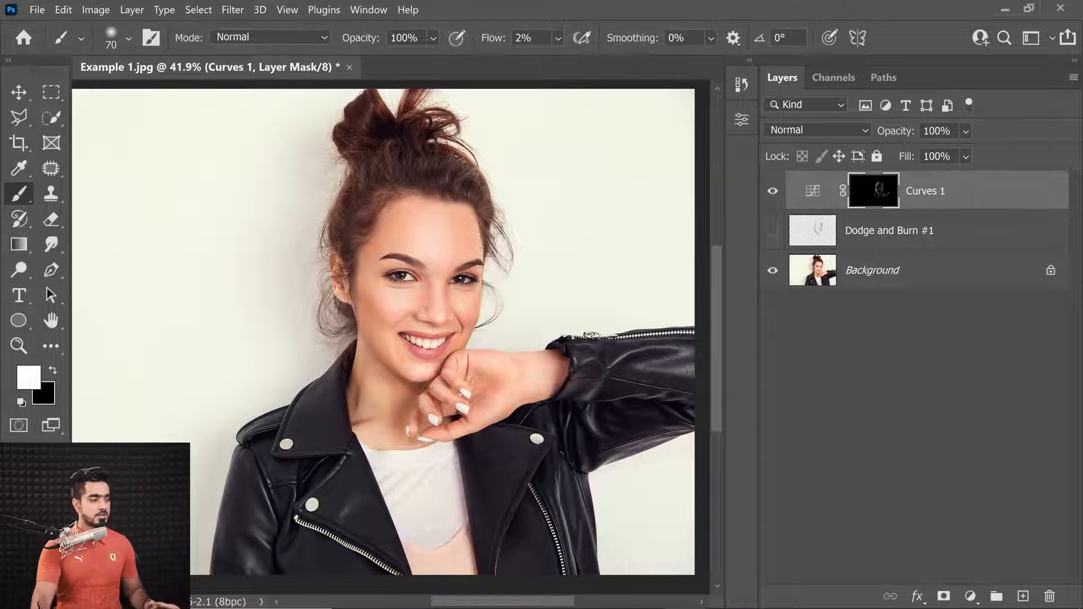
{"action": "scroll", "coordinate": [460, 246], "scroll_direction": "up", "scroll_amount": 2}
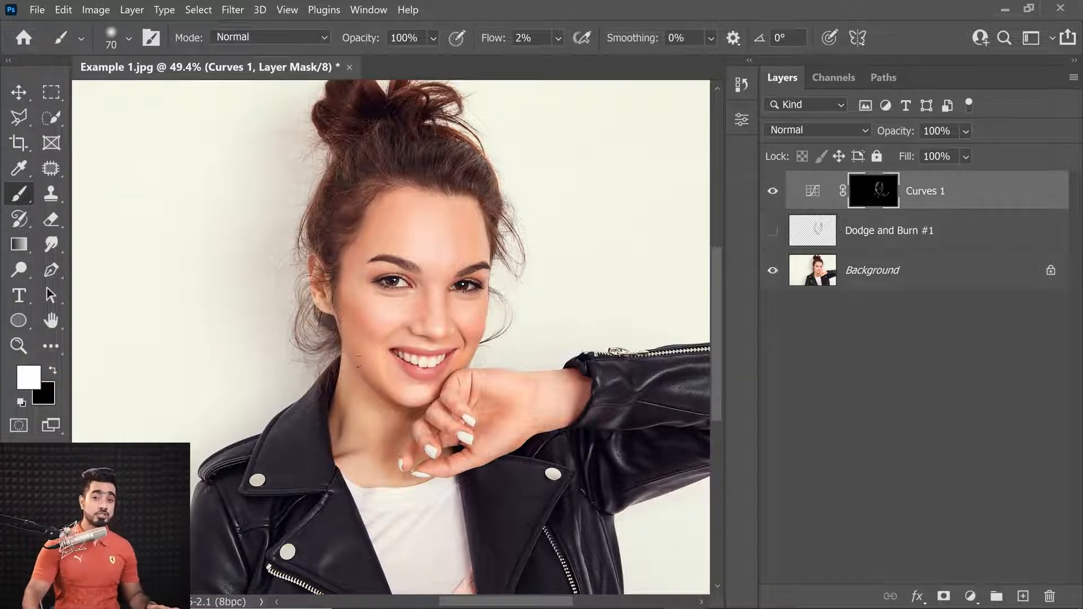
{"action": "key", "text": "ctrl+space"}
{"action": "left_click_drag", "start_coordinate": [417, 297], "coordinate": [463, 293]}
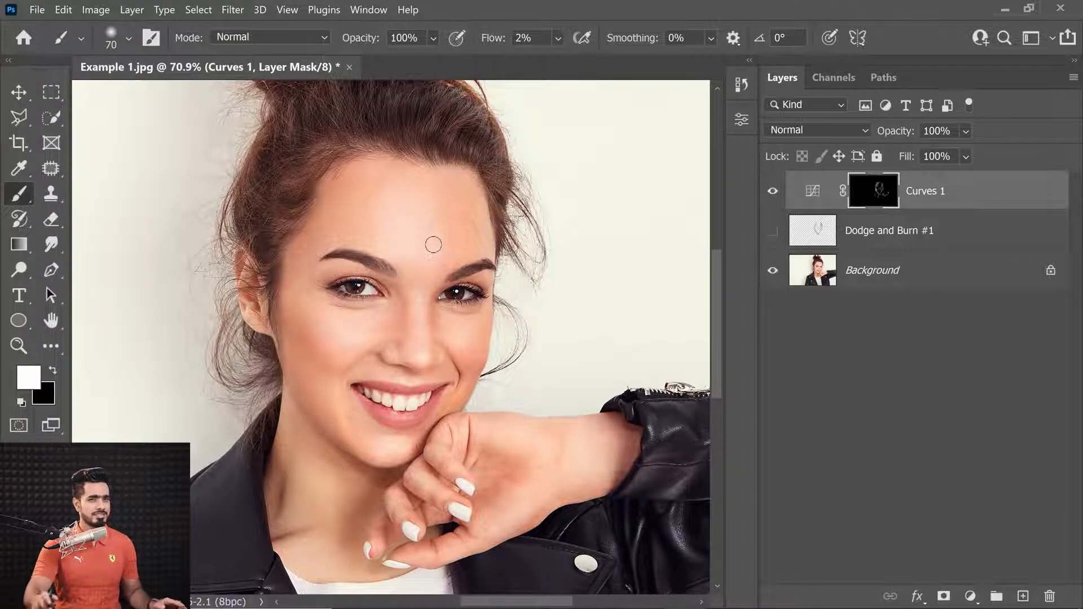
{"action": "left_click", "coordinate": [773, 192]}
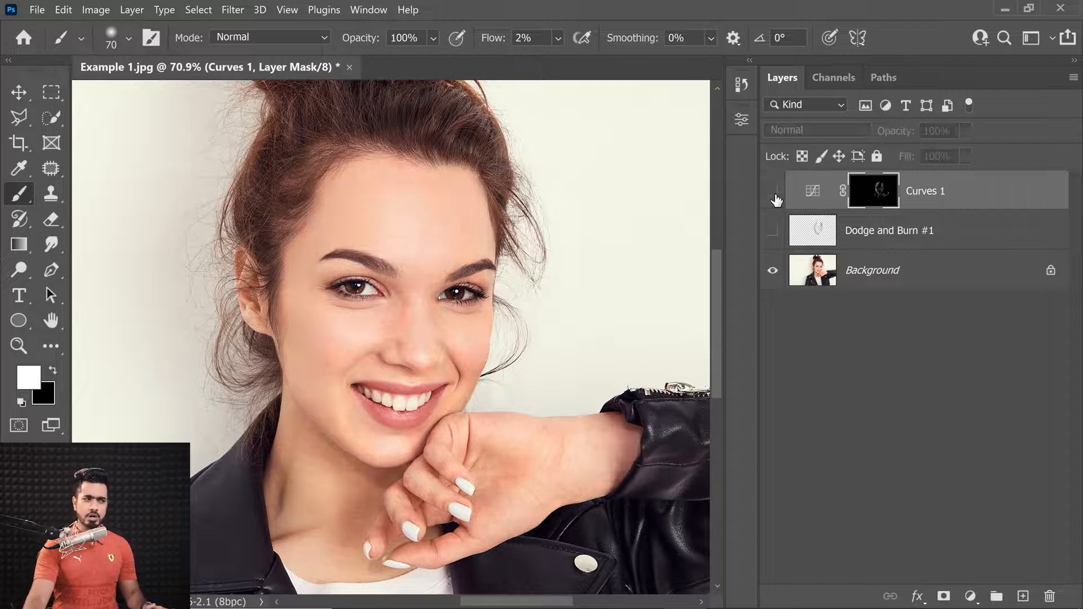
{"action": "left_click", "coordinate": [773, 192]}
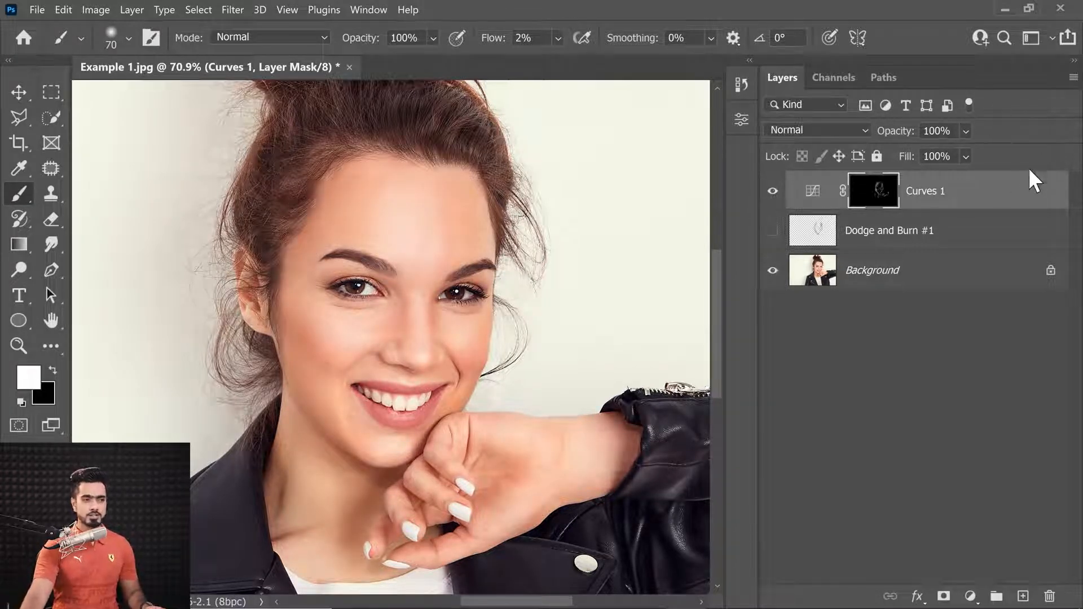
Open the Curves layer's blending options and split the Blend If Underlying Layer highlight slider to 177/255
{"action": "double_click", "coordinate": [996, 208]}
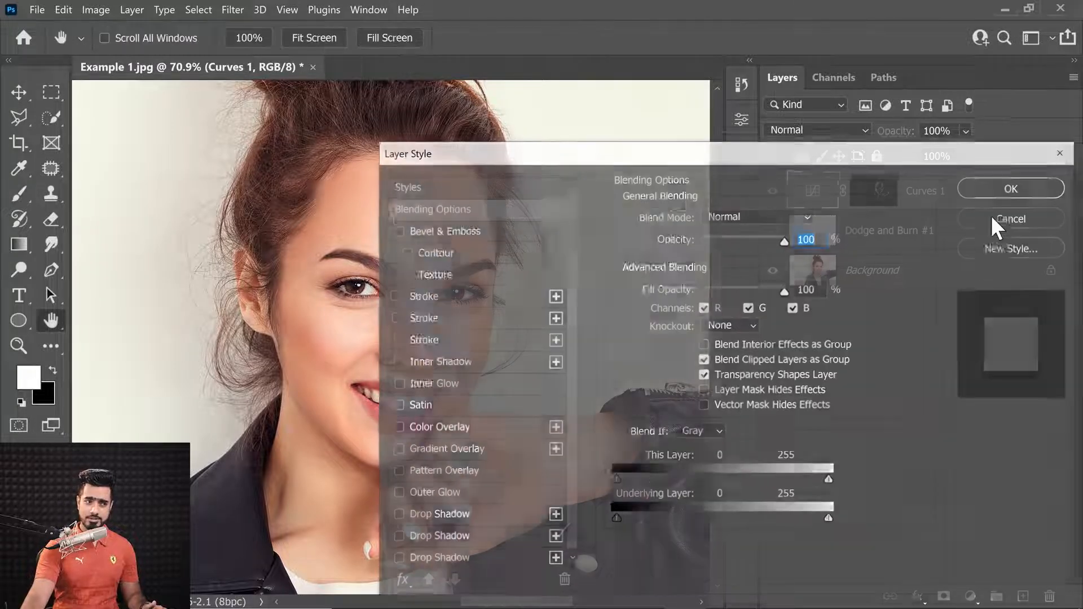
{"action": "left_click_drag", "start_coordinate": [704, 152], "coordinate": [840, 100]}
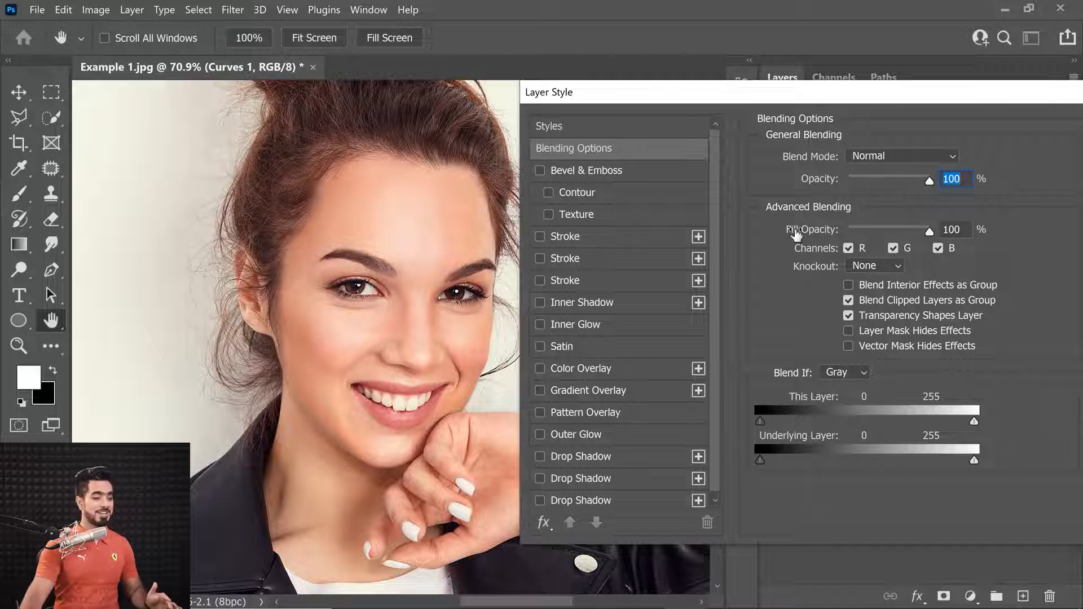
{"action": "left_click_drag", "start_coordinate": [974, 462], "coordinate": [924, 459]}
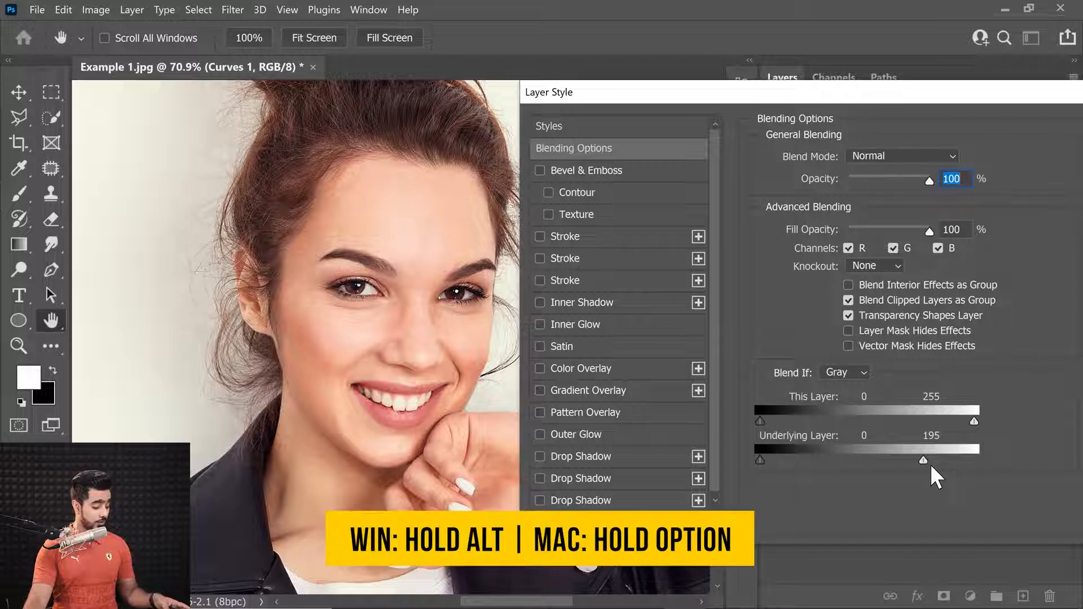
{"action": "mouse_move", "coordinate": [929, 461]}
{"action": "left_mouse_down", "text": "alt"}
{"action": "mouse_move", "coordinate": [951, 459]}
{"action": "mouse_move", "coordinate": [899, 459]}
{"action": "mouse_move", "coordinate": [911, 459]}
{"action": "left_mouse_up", "text": "alt"}
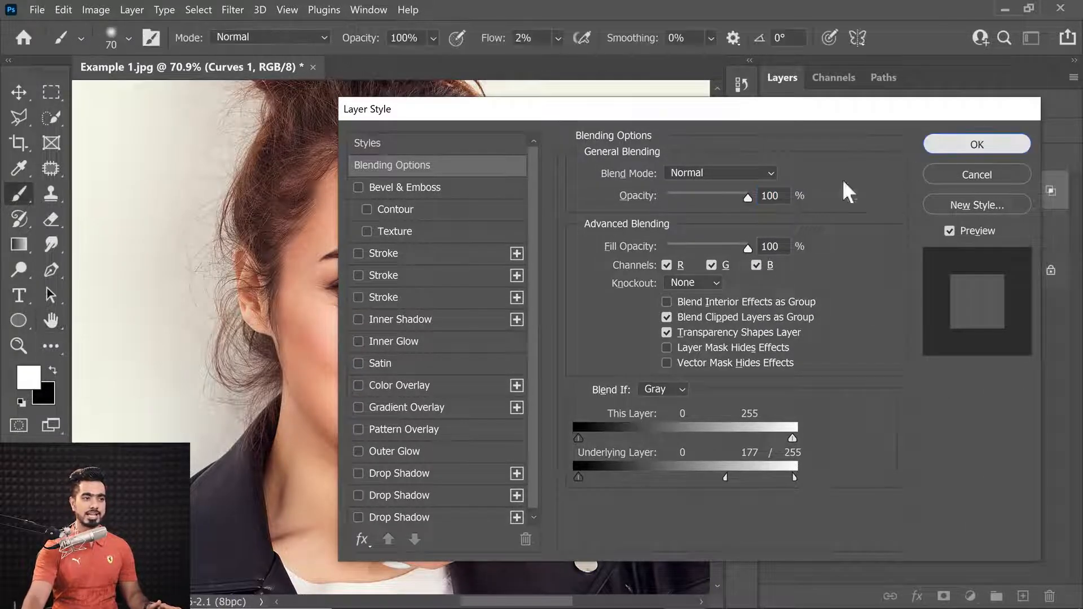
{"action": "key", "text": "Return"}
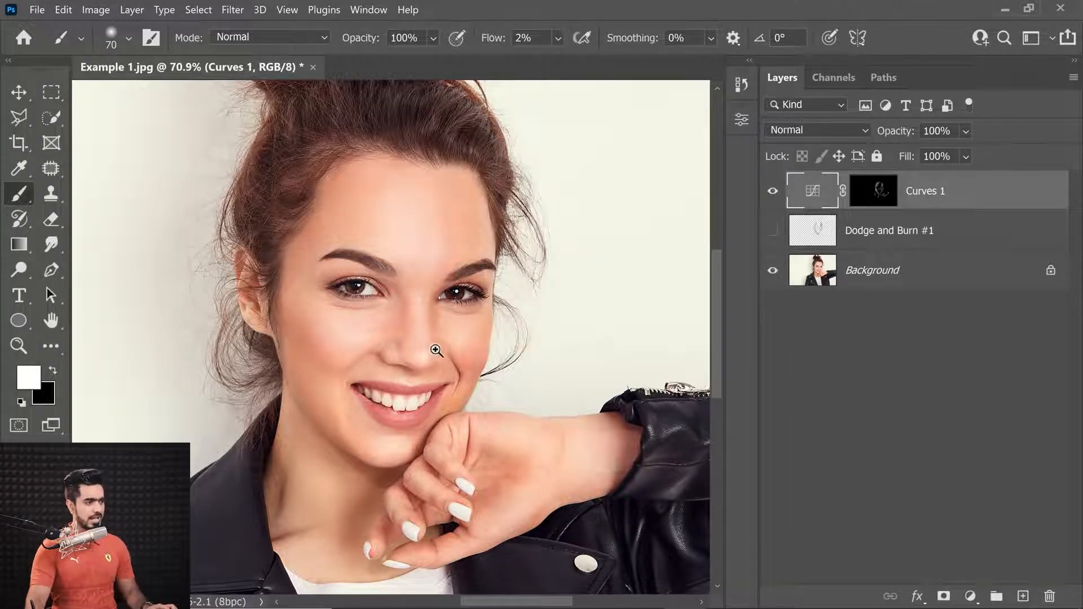
Zoom into the face and toggle the Curves layer's visibility to check the blended brightening
{"action": "scroll", "coordinate": [429, 339], "scroll_direction": "up", "scroll_amount": 5}
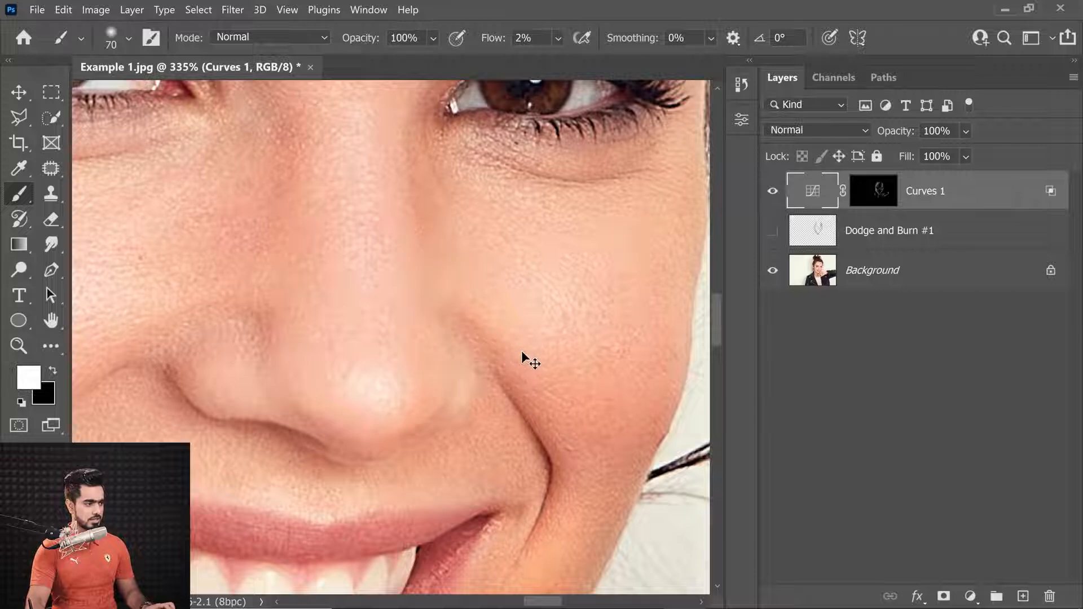
{"action": "scroll", "coordinate": [491, 355], "scroll_direction": "down", "scroll_amount": 5}
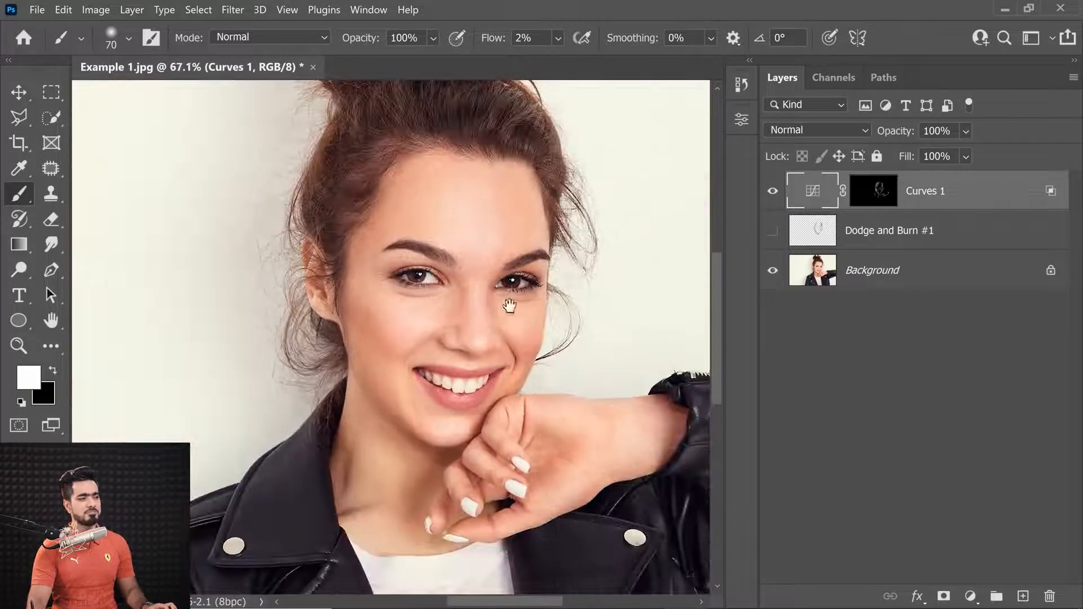
{"action": "left_click_drag", "start_coordinate": [515, 290], "coordinate": [496, 315]}
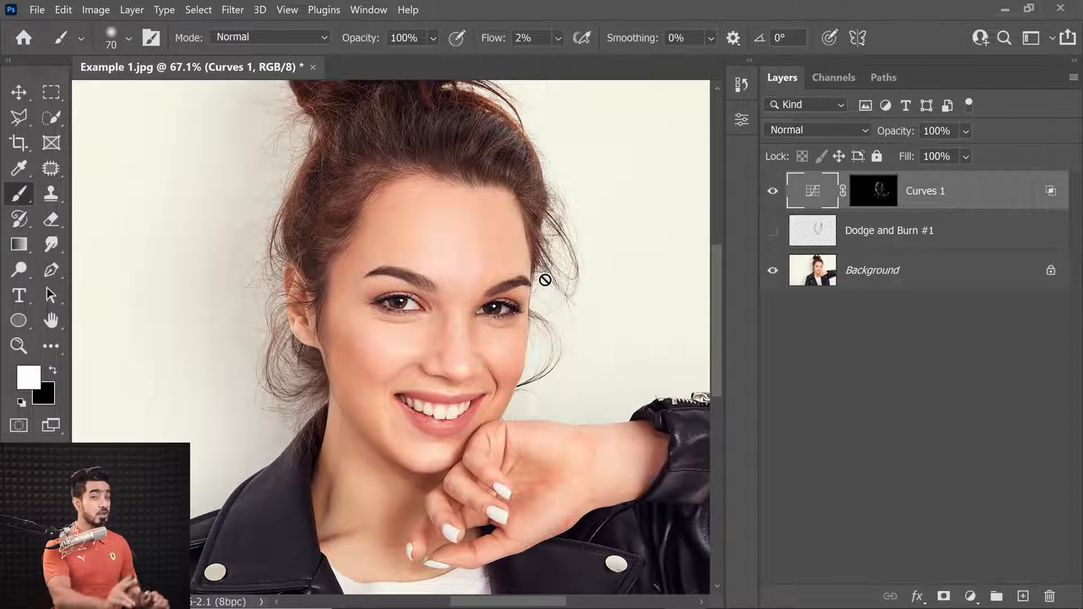
{"action": "left_click", "coordinate": [773, 192]}
{"action": "left_click", "coordinate": [773, 192]}
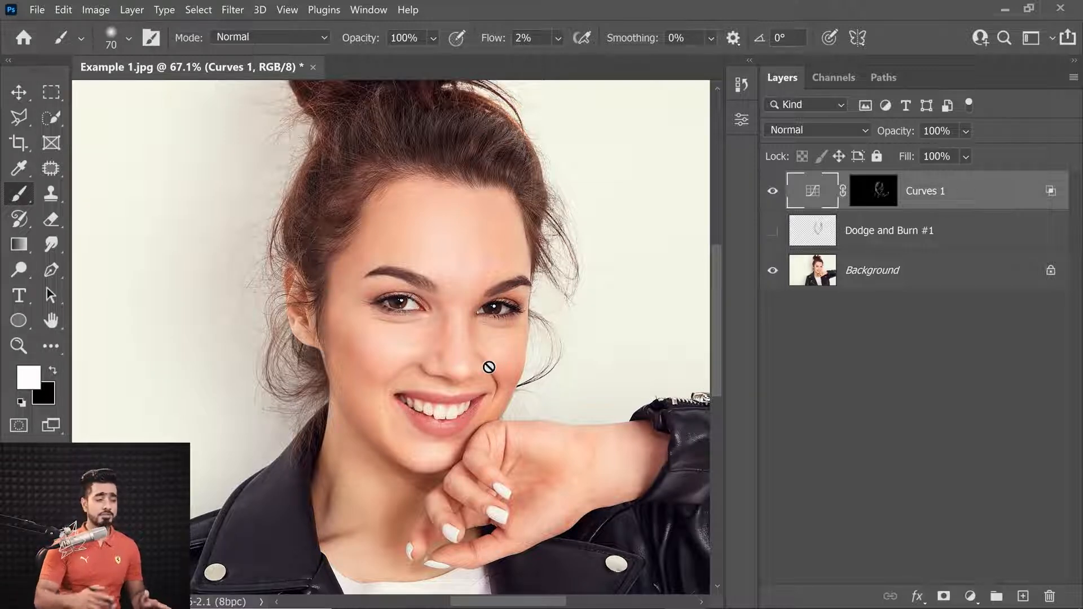
Open the Curves adjustment properties and raise the Red channel curve to warm the dodged areas
{"action": "double_click", "coordinate": [812, 193]}
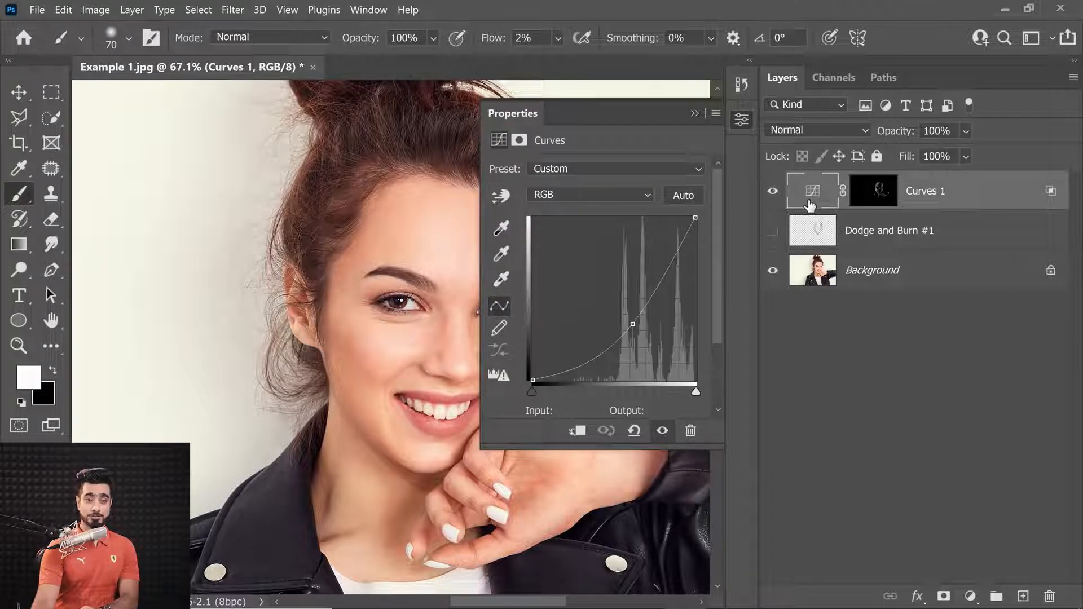
{"action": "left_click", "coordinate": [589, 194]}
{"action": "left_click", "coordinate": [585, 224]}
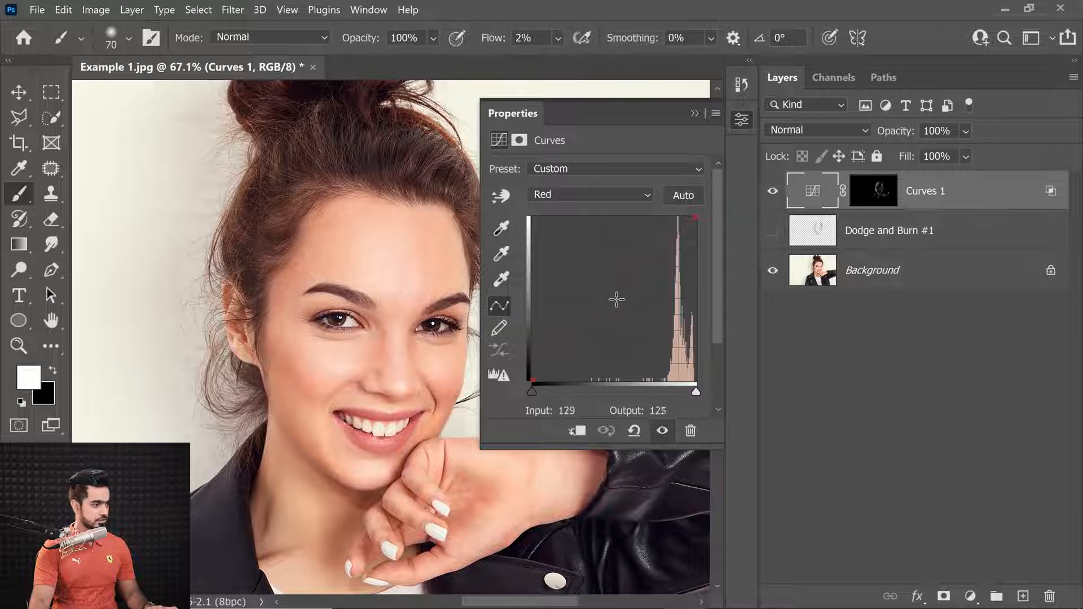
{"action": "left_click_drag", "start_coordinate": [620, 298], "coordinate": [605, 165]}
{"action": "left_click", "coordinate": [694, 114]}
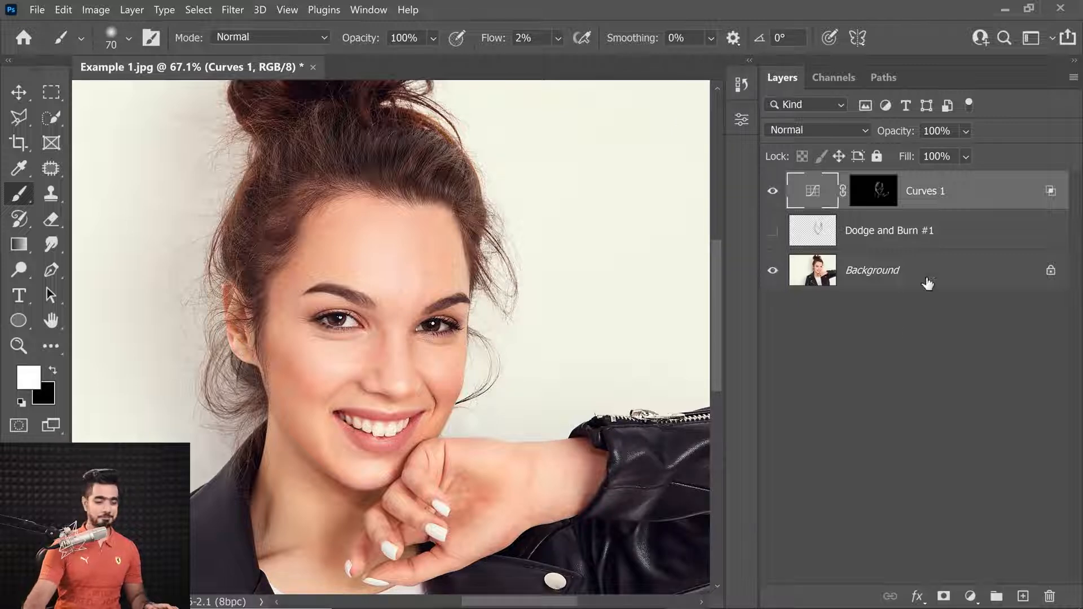
Add a Hue/Saturation adjustment clipped to the Curves layer and set its saturation to -14
{"action": "left_click", "coordinate": [970, 597]}
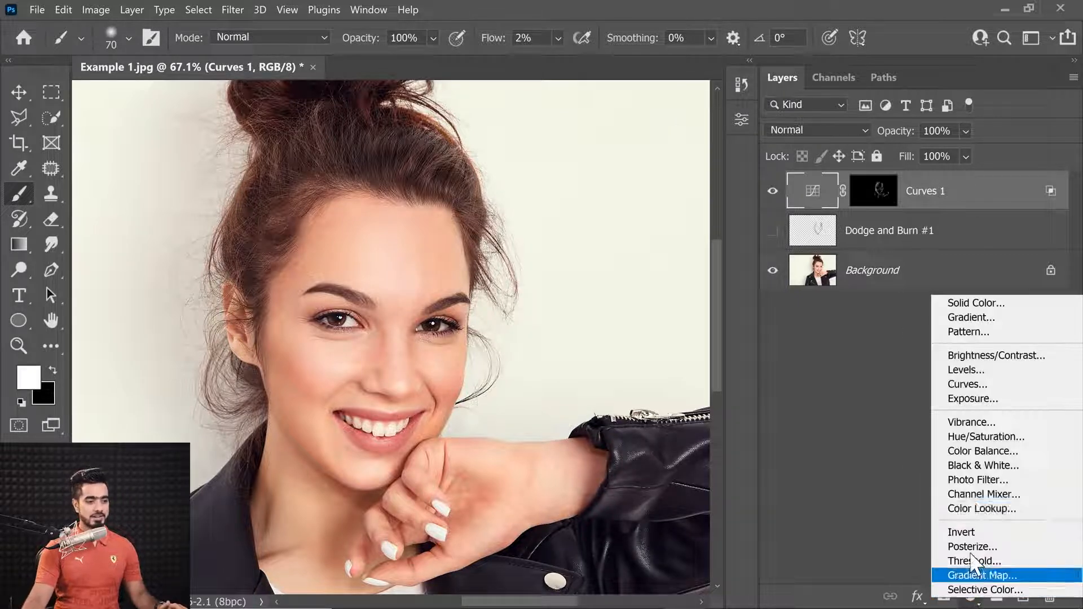
{"action": "left_click", "coordinate": [970, 437]}
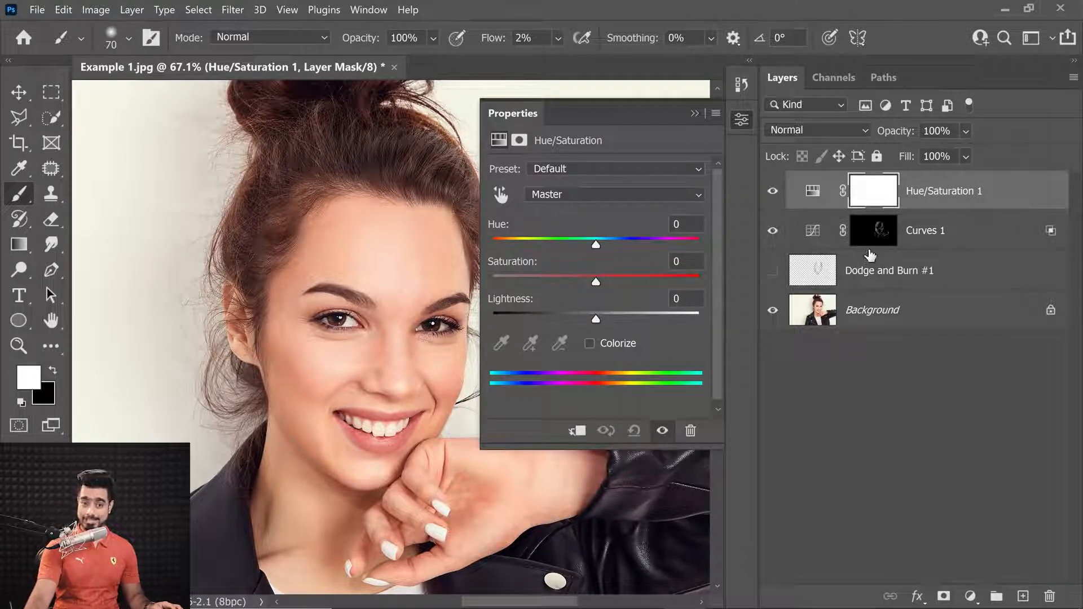
{"action": "left_click", "coordinate": [578, 436]}
{"action": "left_click_drag", "start_coordinate": [590, 278], "coordinate": [486, 286]}
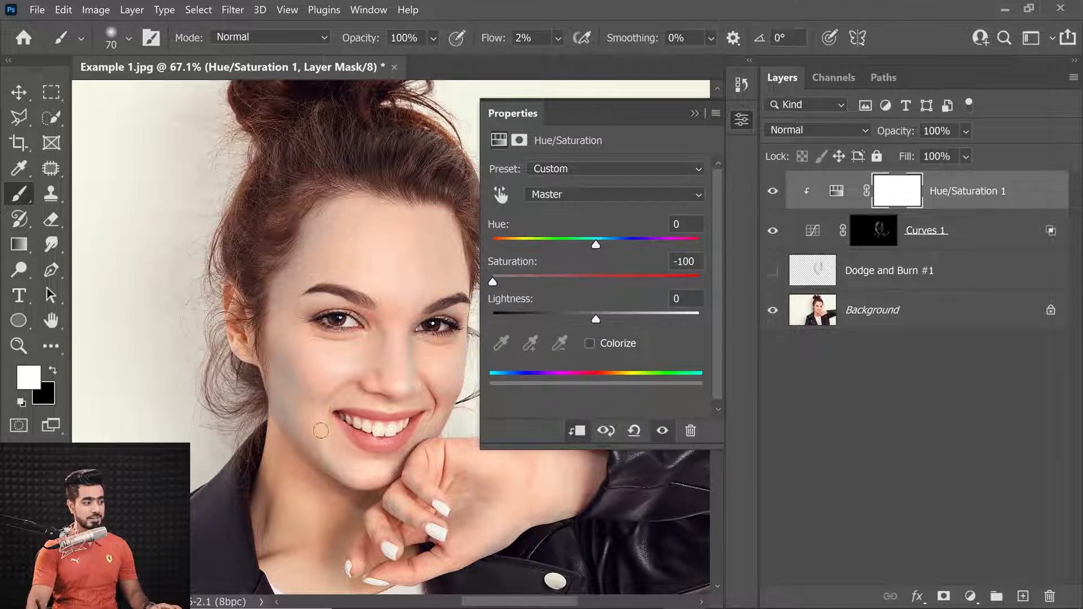
{"action": "left_click", "coordinate": [589, 279]}
{"action": "left_click_drag", "start_coordinate": [599, 278], "coordinate": [574, 283]}
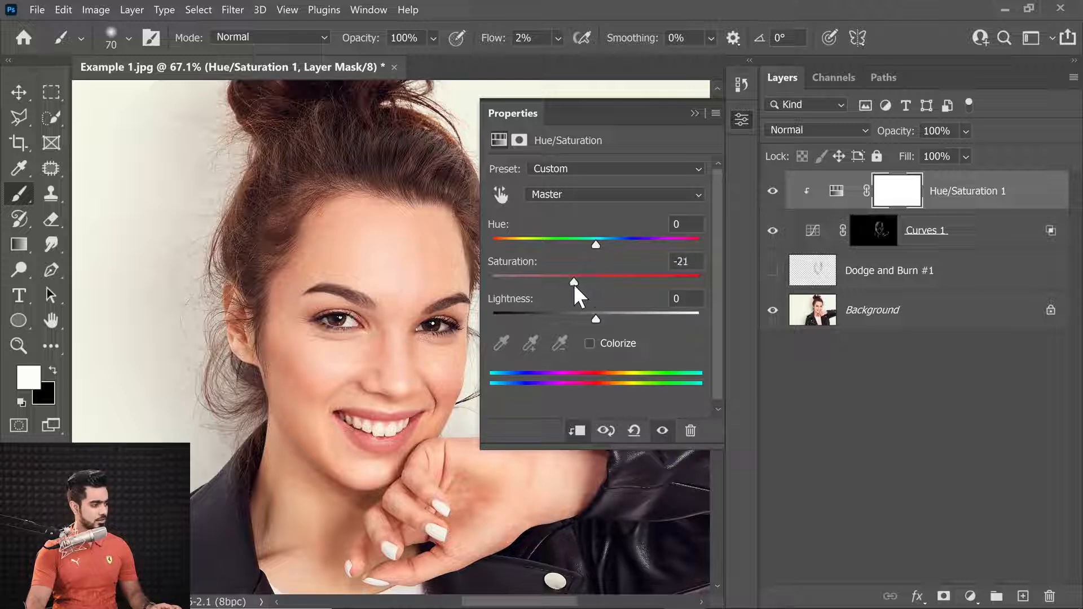
{"action": "type", "text": "-14"}
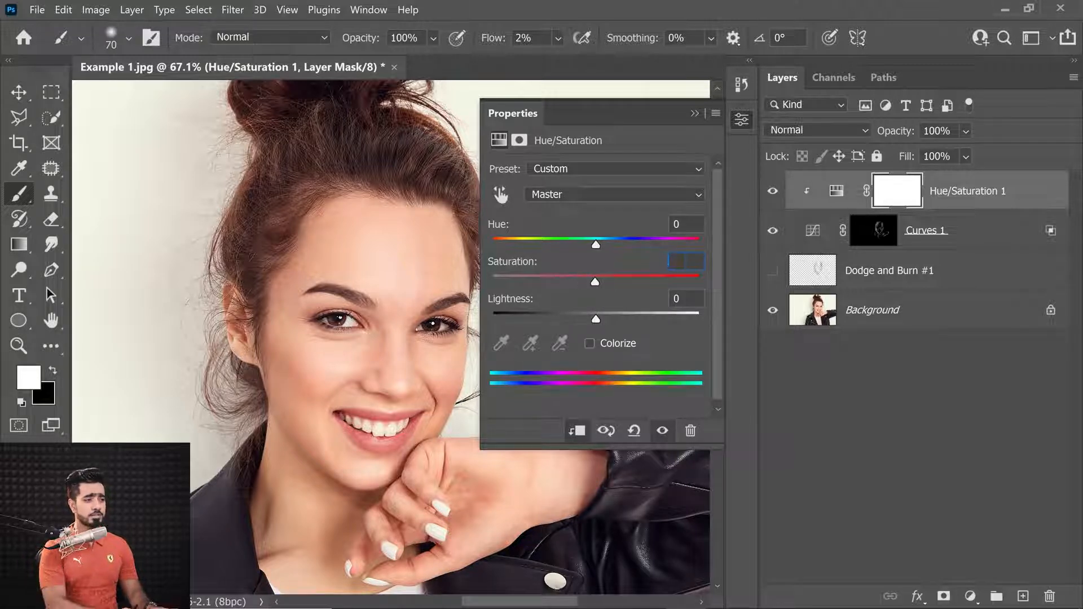
{"action": "left_click", "coordinate": [695, 113]}
Zoom into the face and toggle the Hue/Saturation layer's visibility to compare the skin tone
{"action": "left_click", "coordinate": [362, 353], "text": "ctrl"}
{"action": "left_click_drag", "start_coordinate": [362, 353], "coordinate": [381, 264]}
{"action": "left_click", "coordinate": [376, 302], "text": "ctrl"}
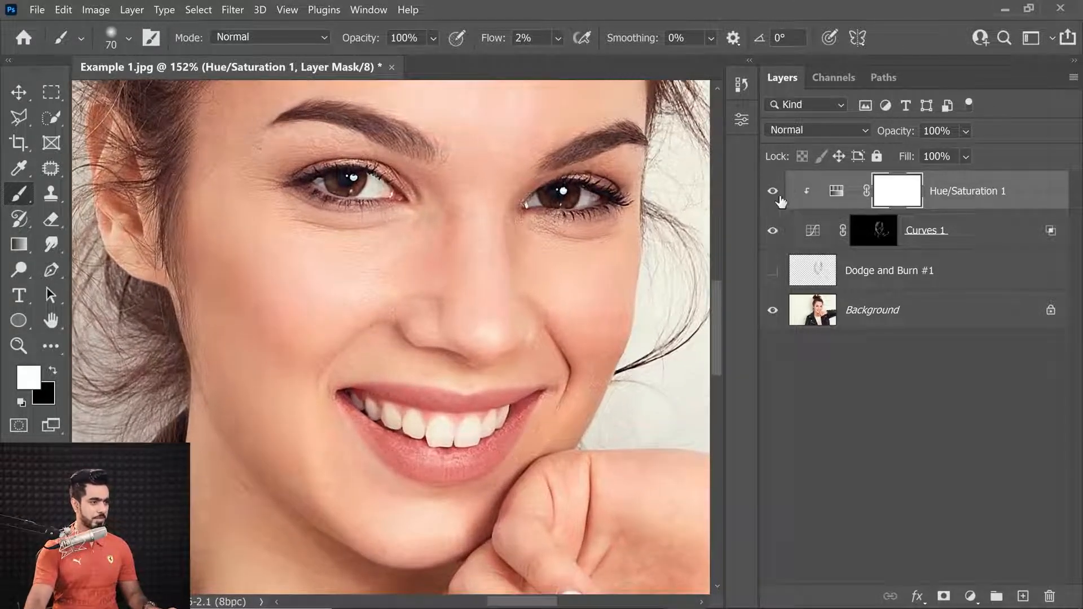
{"action": "left_click", "coordinate": [773, 192]}
{"action": "left_click", "coordinate": [774, 193]}
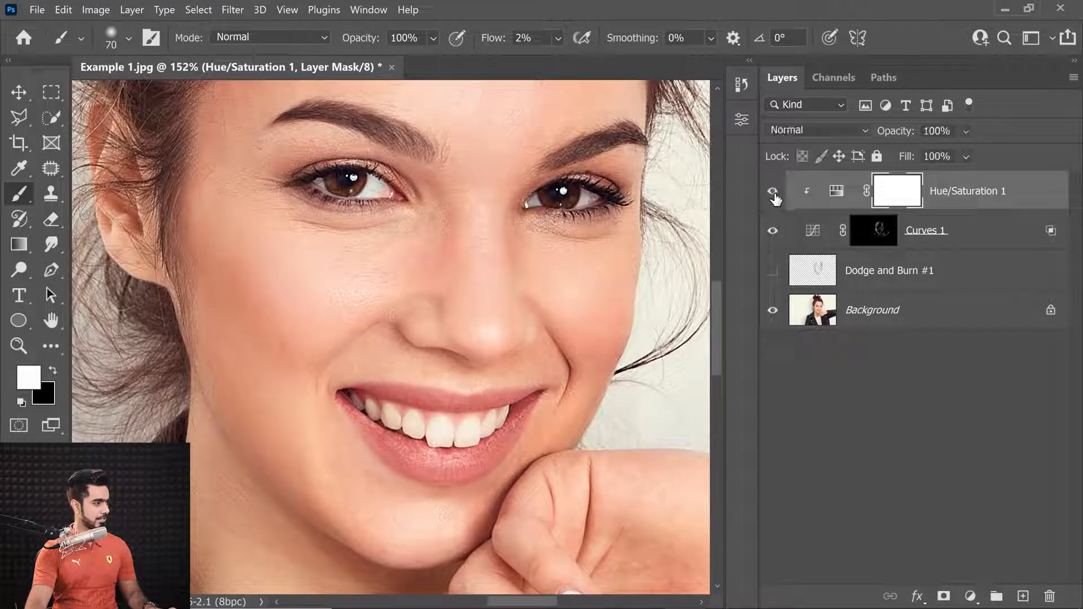
Zoom closer into the cheek and nose and toggle the Hue/Saturation layer on and off to compare the skin
{"action": "left_click", "coordinate": [264, 291], "text": "ctrl"}
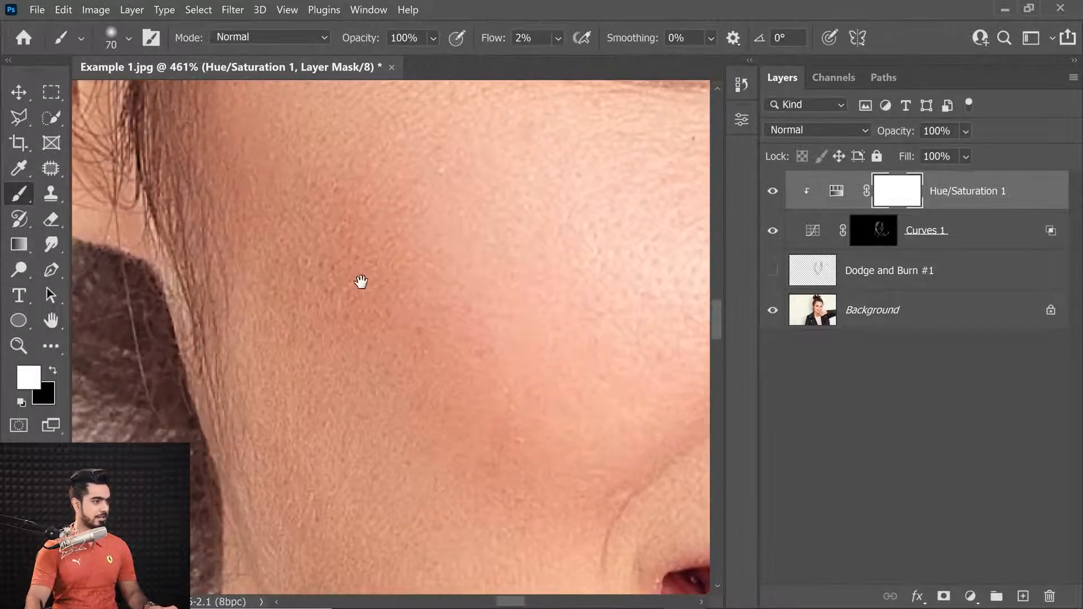
{"action": "left_click", "coordinate": [773, 192]}
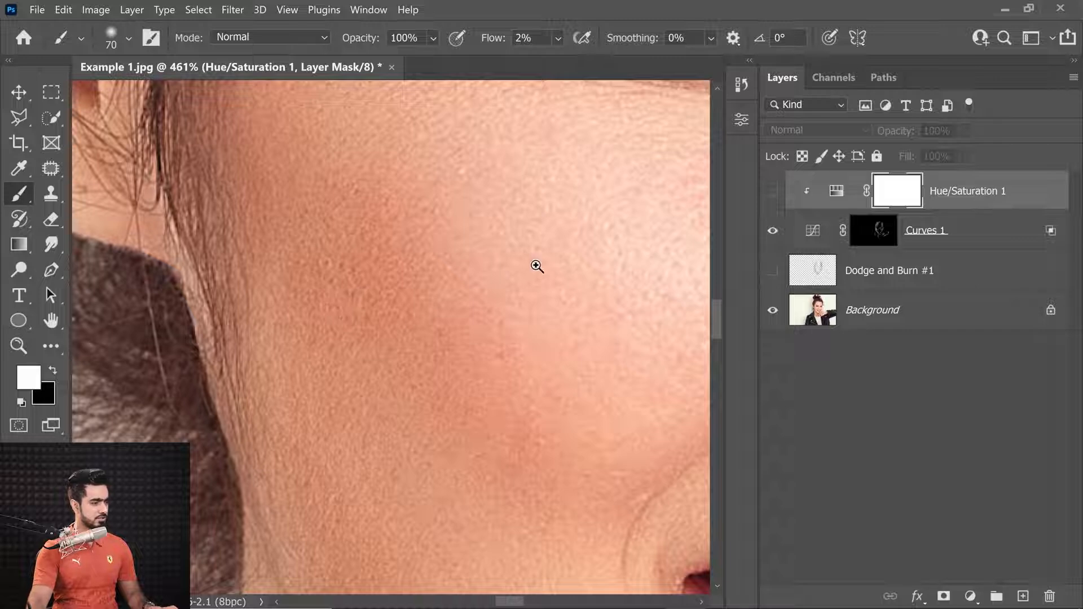
{"action": "left_click_drag", "start_coordinate": [530, 270], "coordinate": [489, 283]}
{"action": "left_click_drag", "start_coordinate": [580, 277], "coordinate": [300, 315]}
{"action": "left_click_drag", "start_coordinate": [445, 277], "coordinate": [384, 210]}
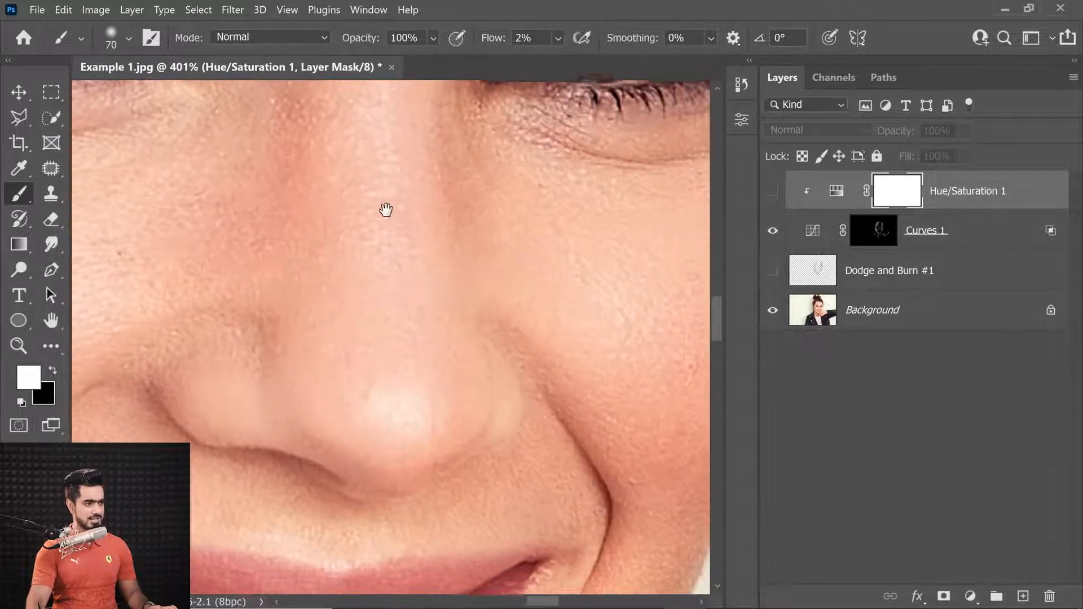
{"action": "left_click", "coordinate": [773, 192]}
{"action": "left_click", "coordinate": [775, 194]}
{"action": "left_click", "coordinate": [774, 193]}
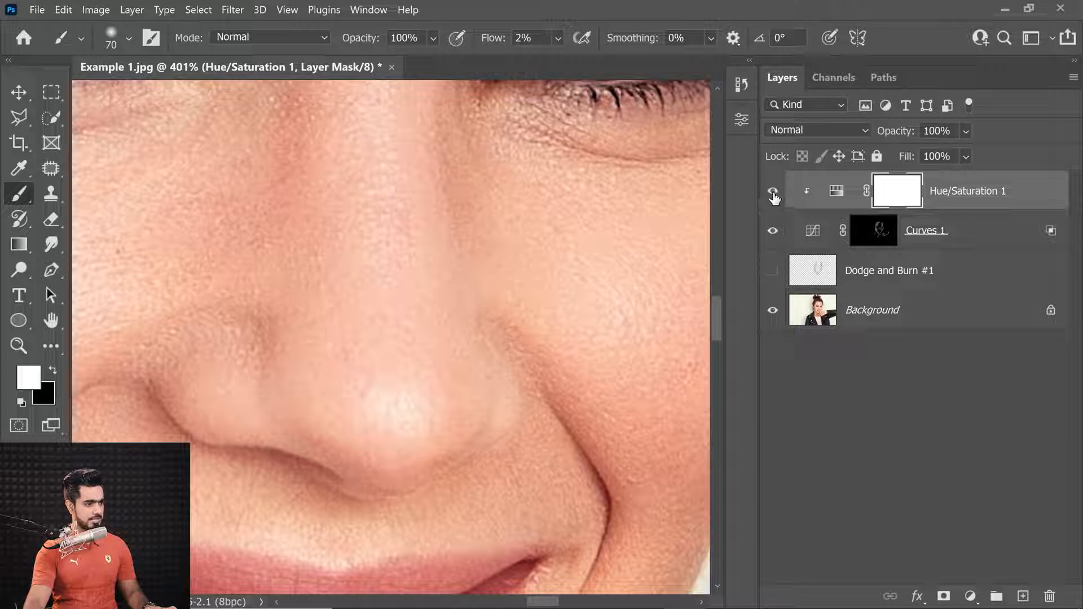
{"action": "left_click_drag", "start_coordinate": [527, 251], "coordinate": [498, 263]}
{"action": "left_click_drag", "start_coordinate": [528, 244], "coordinate": [524, 286]}
In the Hue/Saturation properties, target Reds with temporary +180 hue and +100 saturation, and widen the Reds colour range over the skin
{"action": "double_click", "coordinate": [828, 194]}
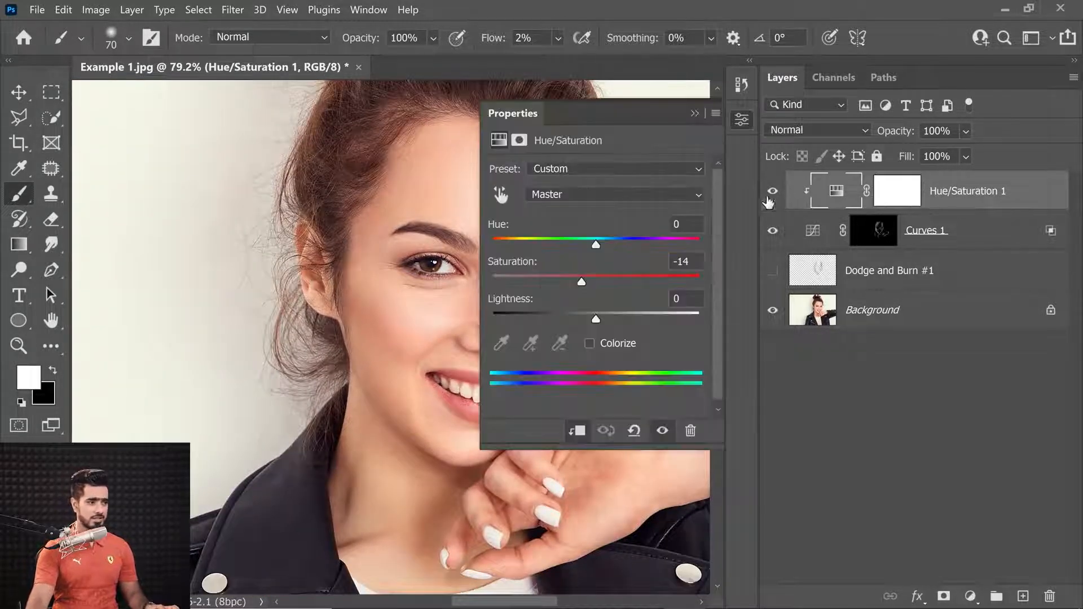
{"action": "left_click_drag", "start_coordinate": [374, 234], "coordinate": [175, 235]}
{"action": "left_click", "coordinate": [598, 194]}
{"action": "left_click", "coordinate": [597, 224]}
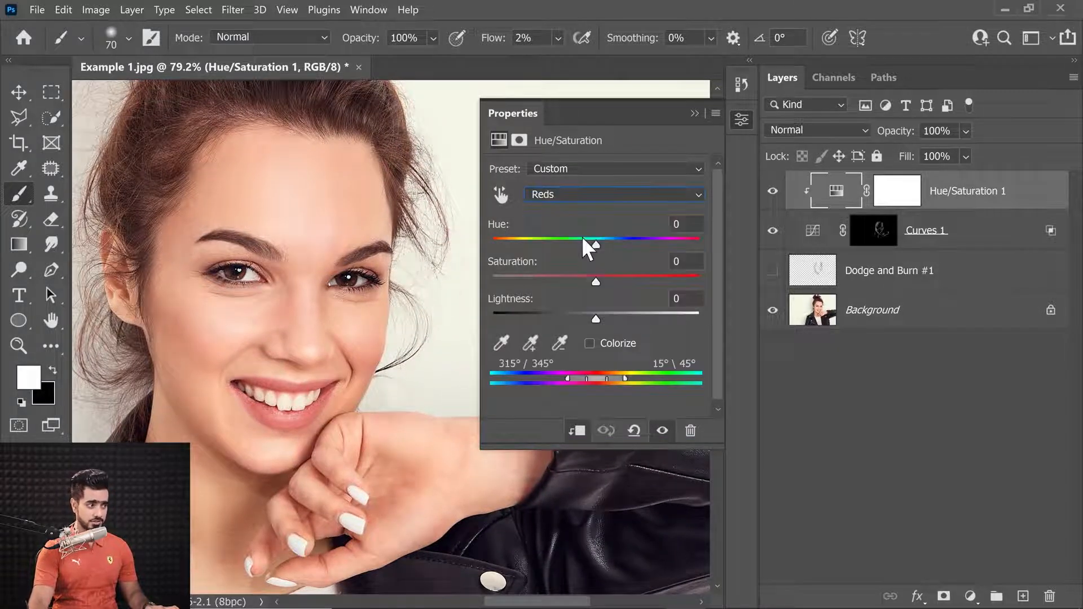
{"action": "left_click_drag", "start_coordinate": [617, 274], "coordinate": [706, 260]}
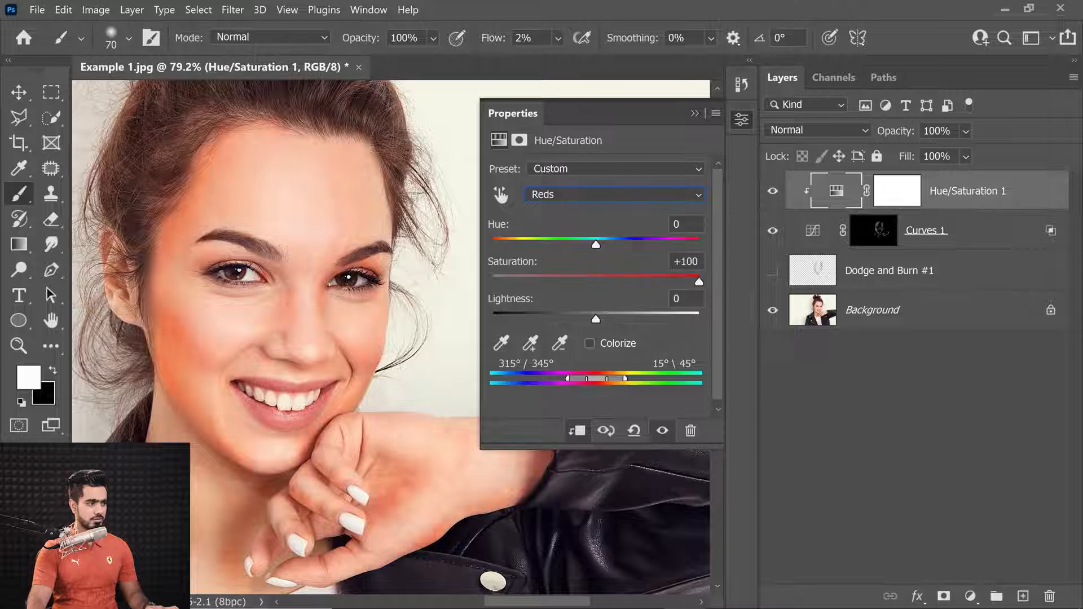
{"action": "left_click_drag", "start_coordinate": [597, 241], "coordinate": [723, 237]}
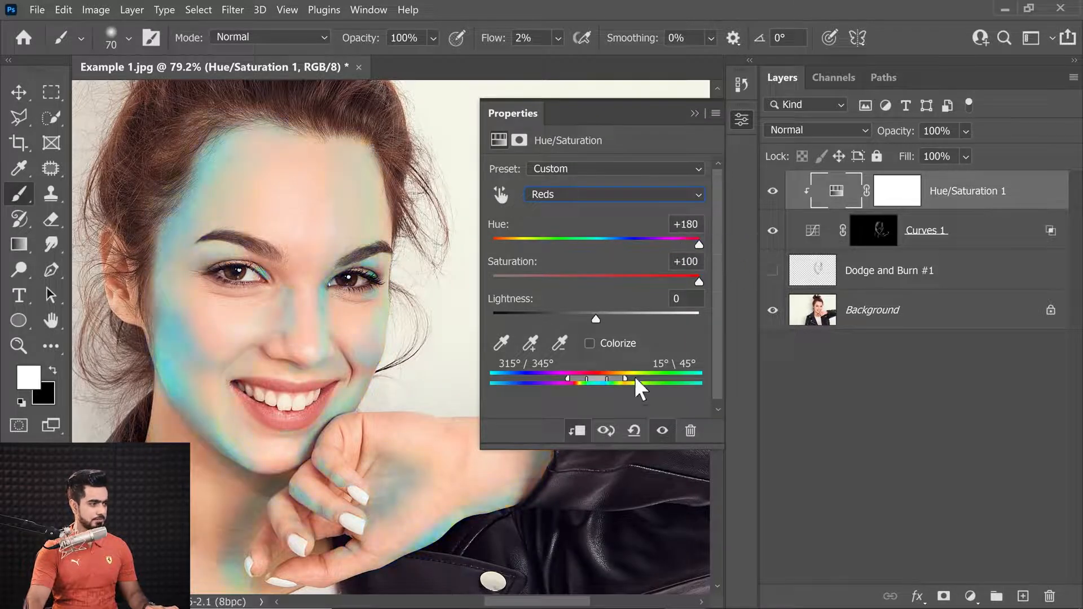
{"action": "mouse_move", "coordinate": [588, 381]}
{"action": "left_mouse_down"}
{"action": "mouse_move", "coordinate": [630, 377]}
{"action": "mouse_move", "coordinate": [574, 378]}
{"action": "mouse_move", "coordinate": [636, 381]}
{"action": "mouse_move", "coordinate": [561, 378]}
{"action": "left_mouse_up"}
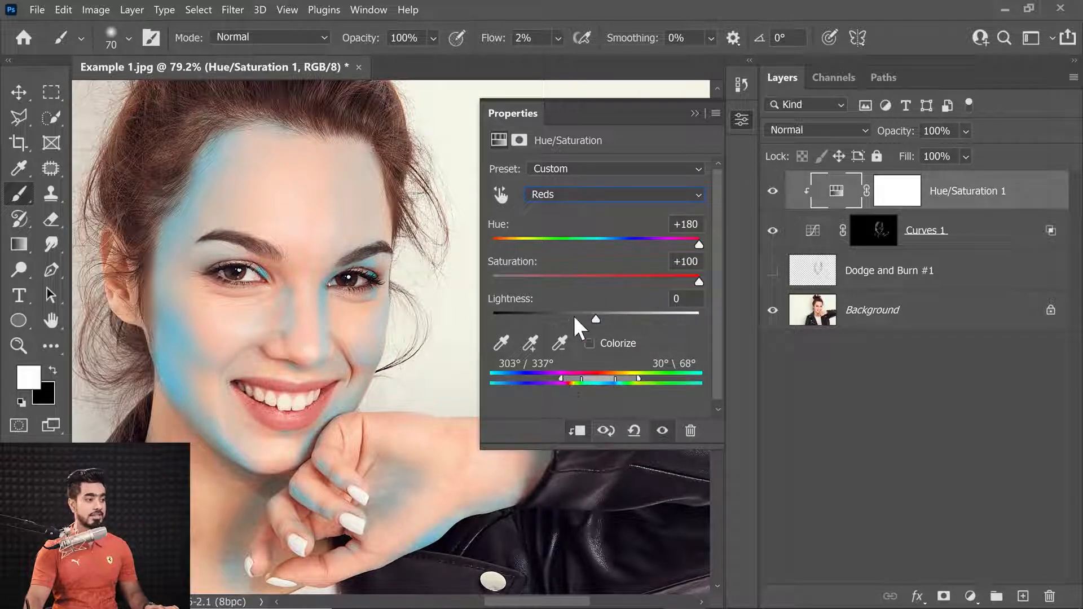
Reset the Reds hue to 0 and set the Reds saturation to -2
{"action": "left_click", "coordinate": [597, 277]}
{"action": "left_click", "coordinate": [683, 261]}
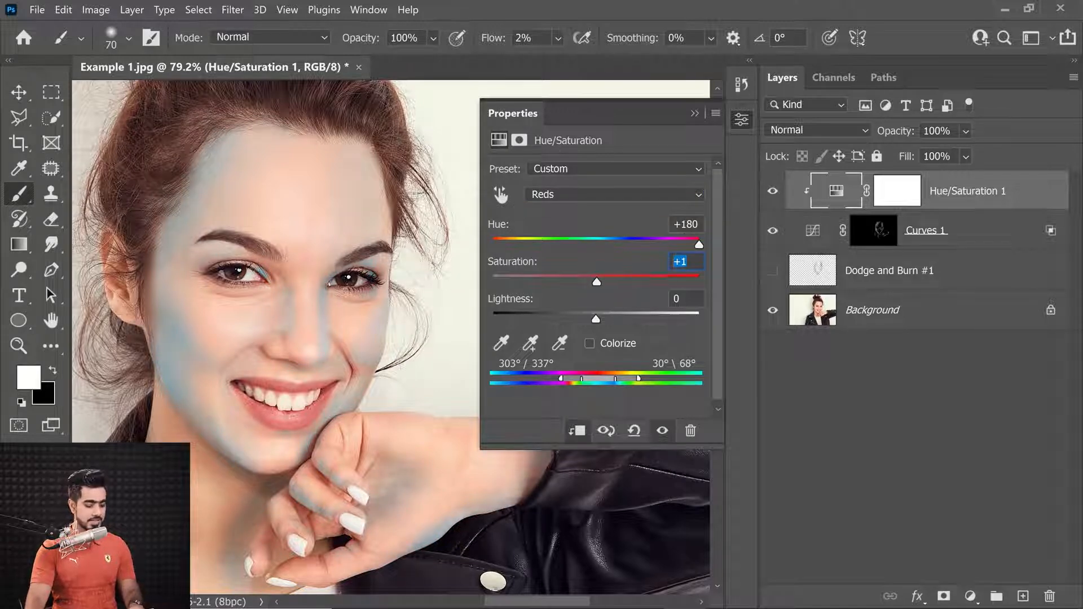
{"action": "key", "text": "shift+Tab"}
{"action": "type", "text": "0"}
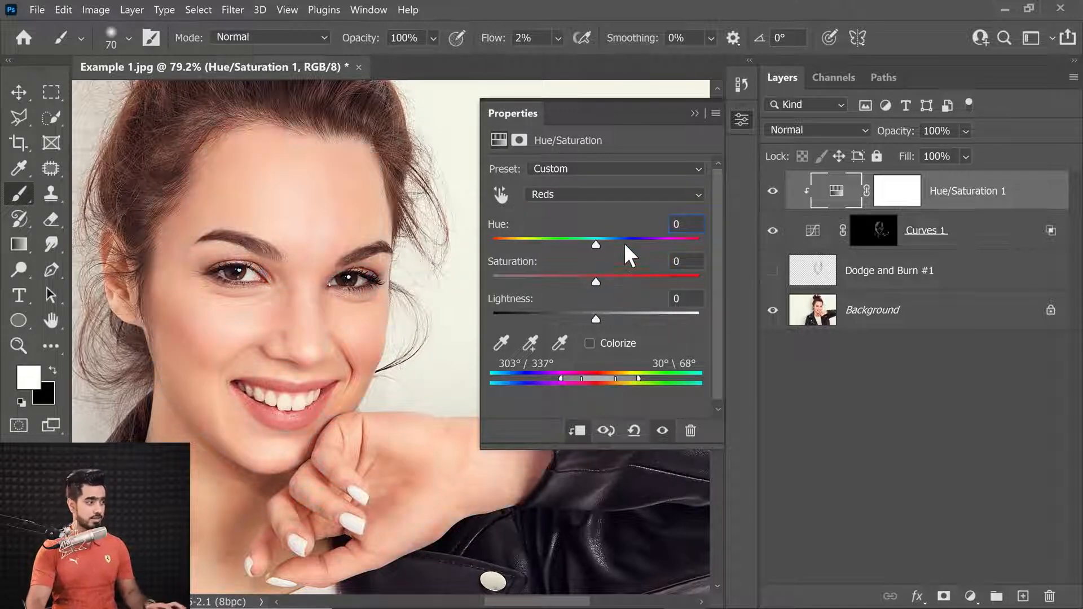
{"action": "left_click_drag", "start_coordinate": [596, 242], "coordinate": [597, 246]}
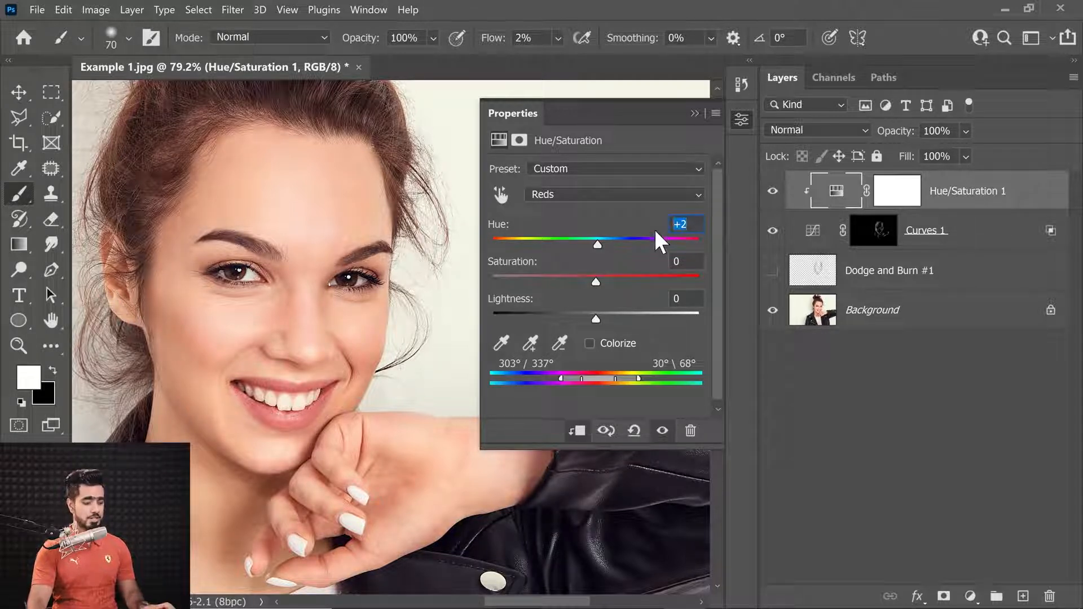
{"action": "left_click_drag", "start_coordinate": [594, 279], "coordinate": [577, 282]}
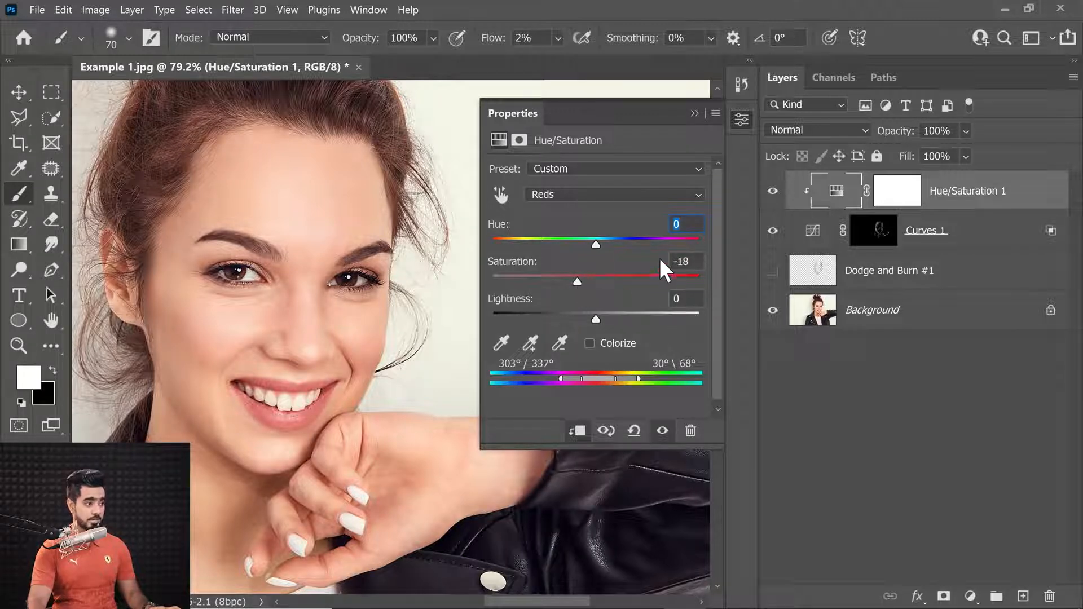
{"action": "type", "text": "-22"}
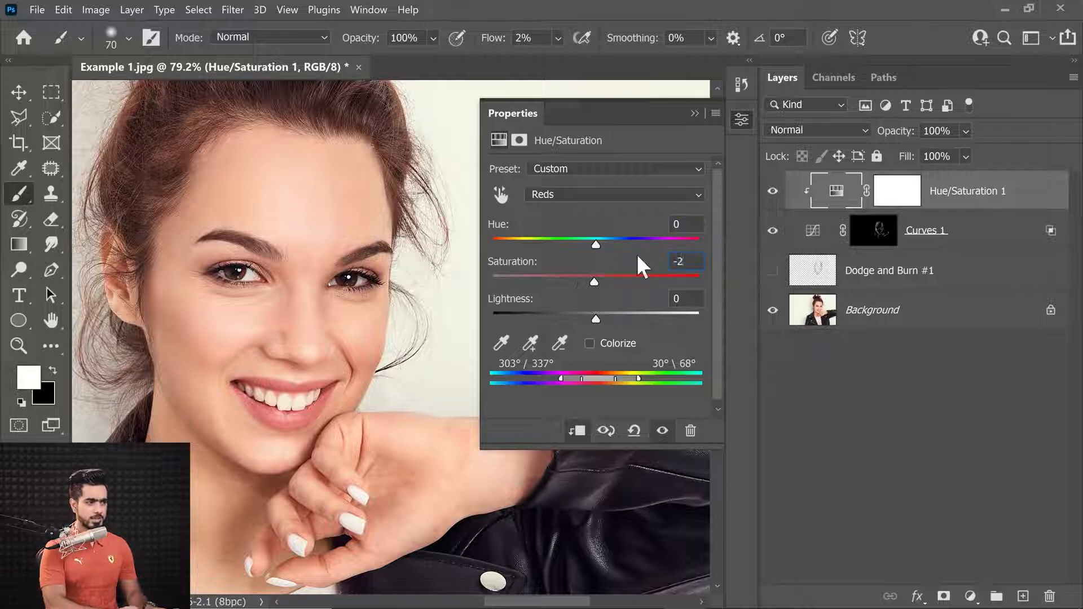
Switch to the Master range, set its saturation to 0, and close the properties
{"action": "left_click", "coordinate": [620, 194]}
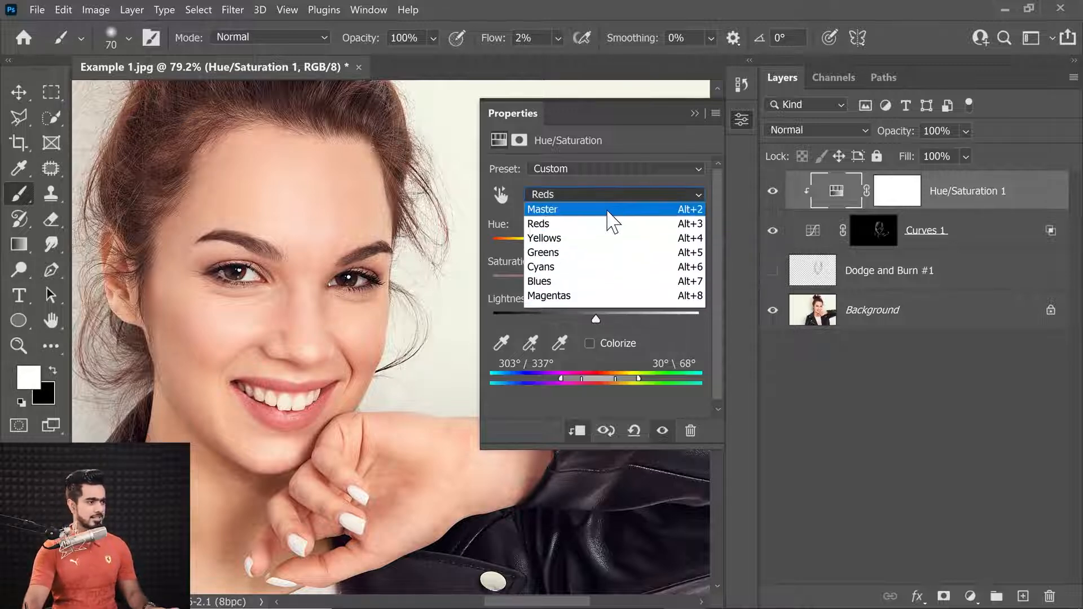
{"action": "left_click", "coordinate": [611, 213]}
{"action": "type", "text": "0"}
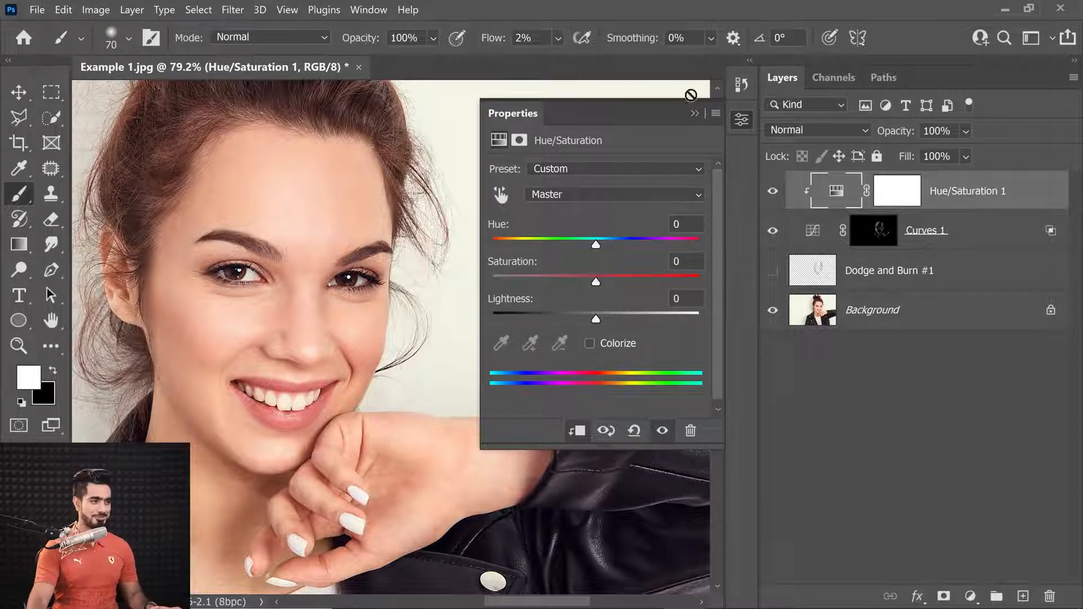
{"action": "left_click", "coordinate": [695, 114]}
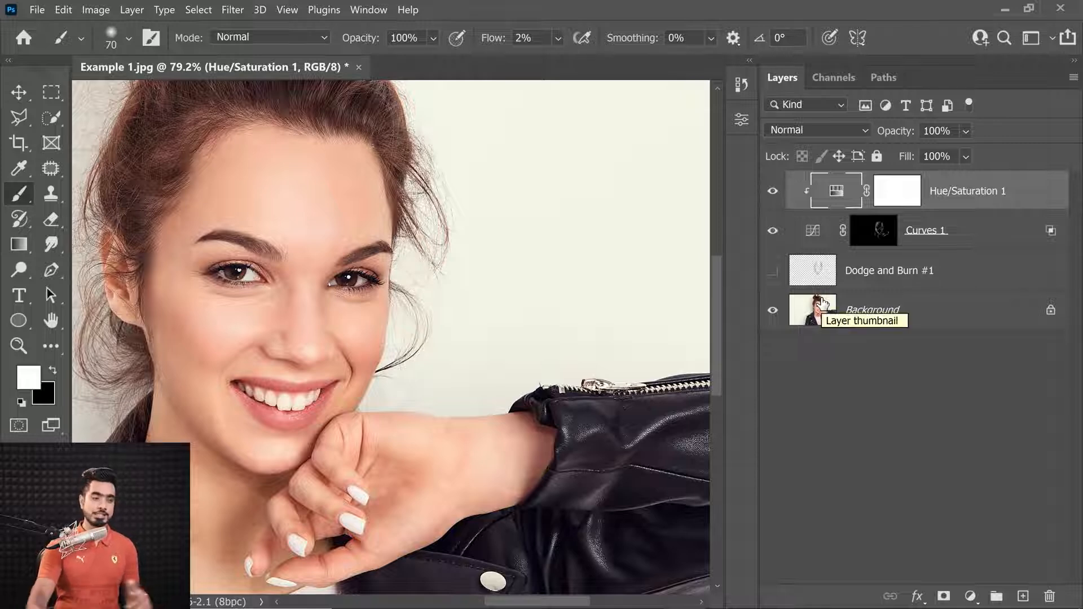
Rename the masked Curves layer as Burn
{"action": "double_click", "coordinate": [927, 231]}
{"action": "type", "text": "Burn"}
{"action": "key", "text": "Return"}
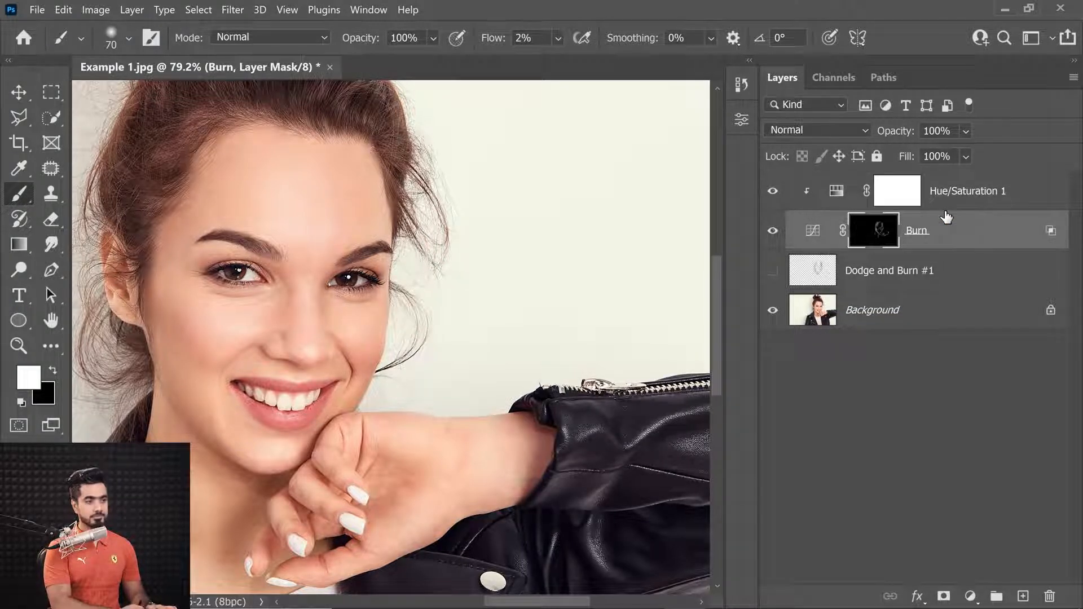
Add a new Curves adjustment above Hue/Saturation and raise the RGB curve to input 92, output 152
{"action": "left_click", "coordinate": [1007, 204]}
{"action": "left_click", "coordinate": [971, 597]}
{"action": "left_click", "coordinate": [962, 390]}
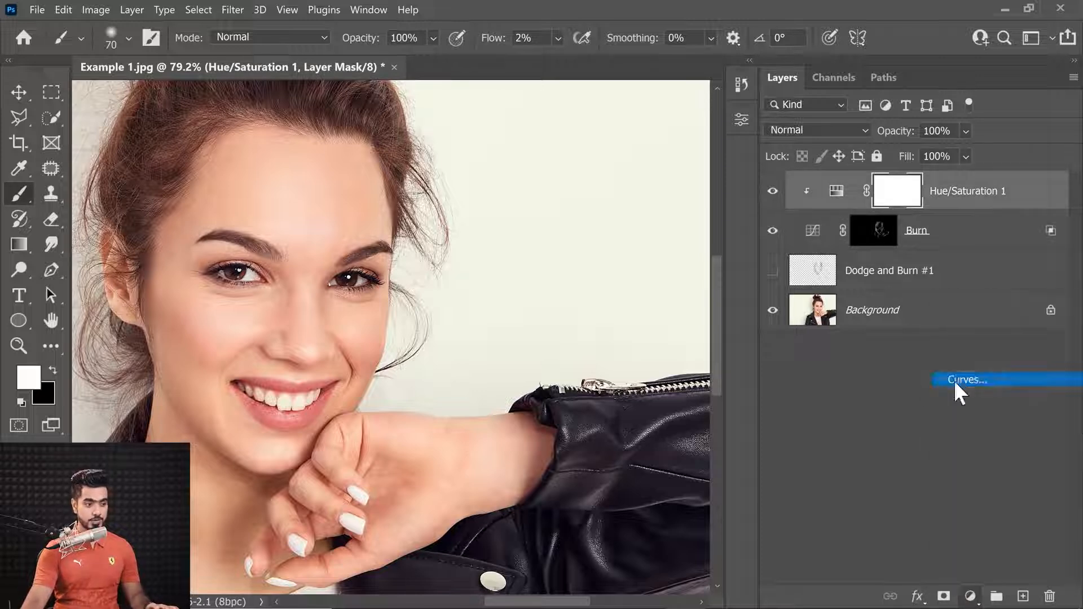
{"action": "left_click_drag", "start_coordinate": [616, 294], "coordinate": [590, 288]}
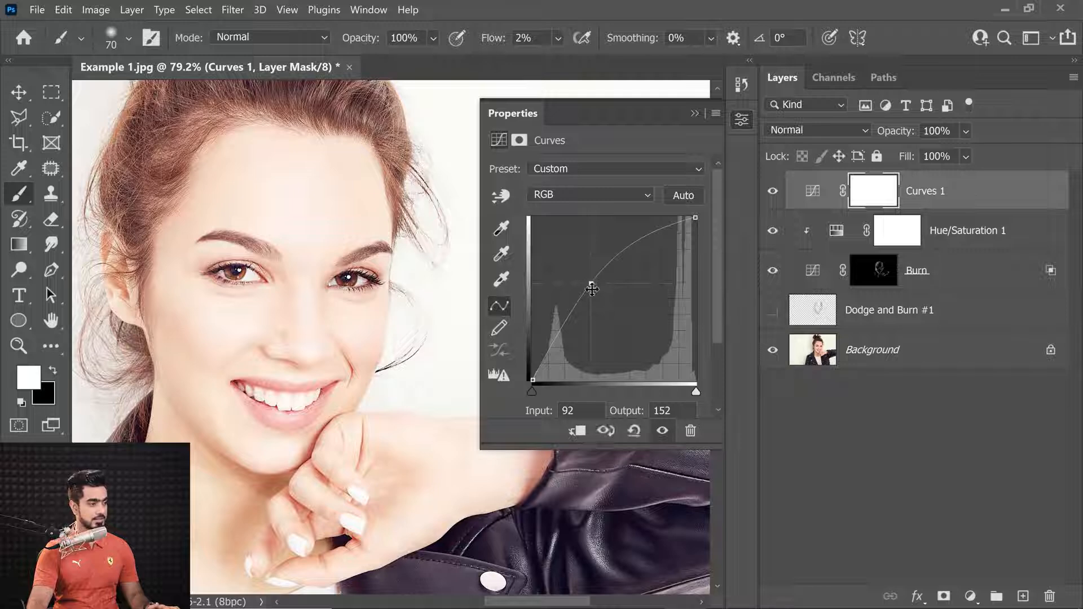
{"action": "left_click", "coordinate": [695, 114]}
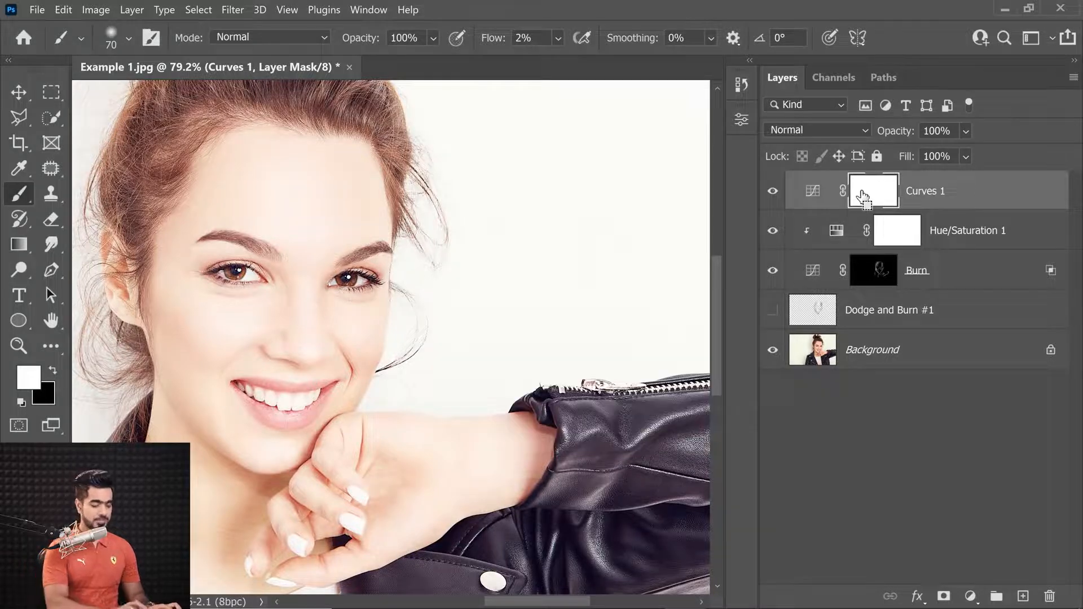
Invert the new Curves layer's mask to black and zoom into the eyes
{"action": "key", "text": "ctrl+i"}
{"action": "left_click_drag", "start_coordinate": [235, 266], "coordinate": [309, 284]}
{"action": "double_click", "coordinate": [806, 188]}
{"action": "left_click_drag", "start_coordinate": [588, 284], "coordinate": [589, 280]}
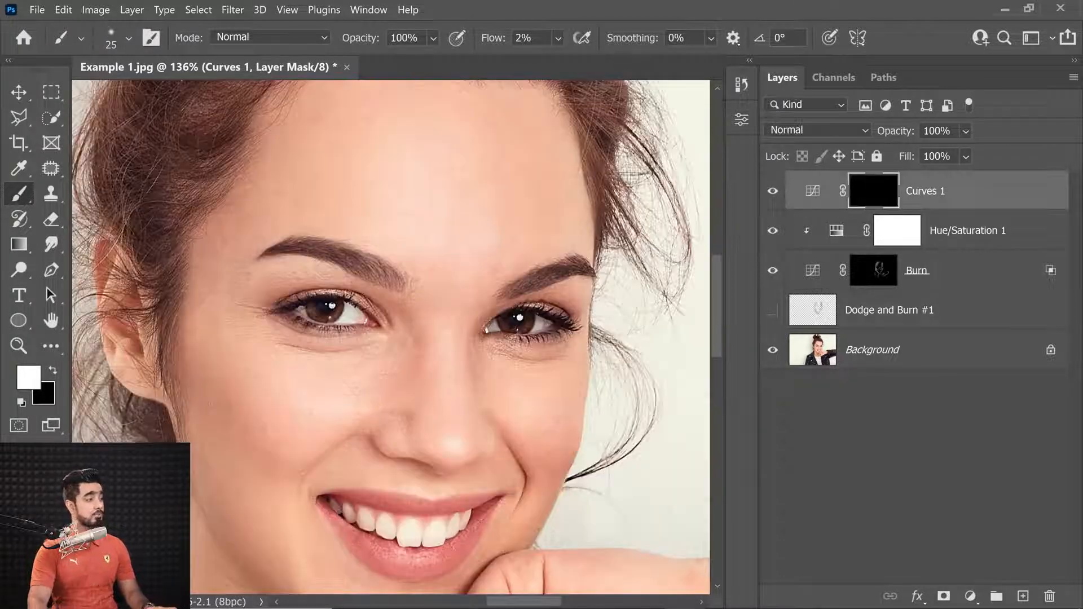
{"action": "left_click_drag", "start_coordinate": [332, 261], "coordinate": [346, 260]}
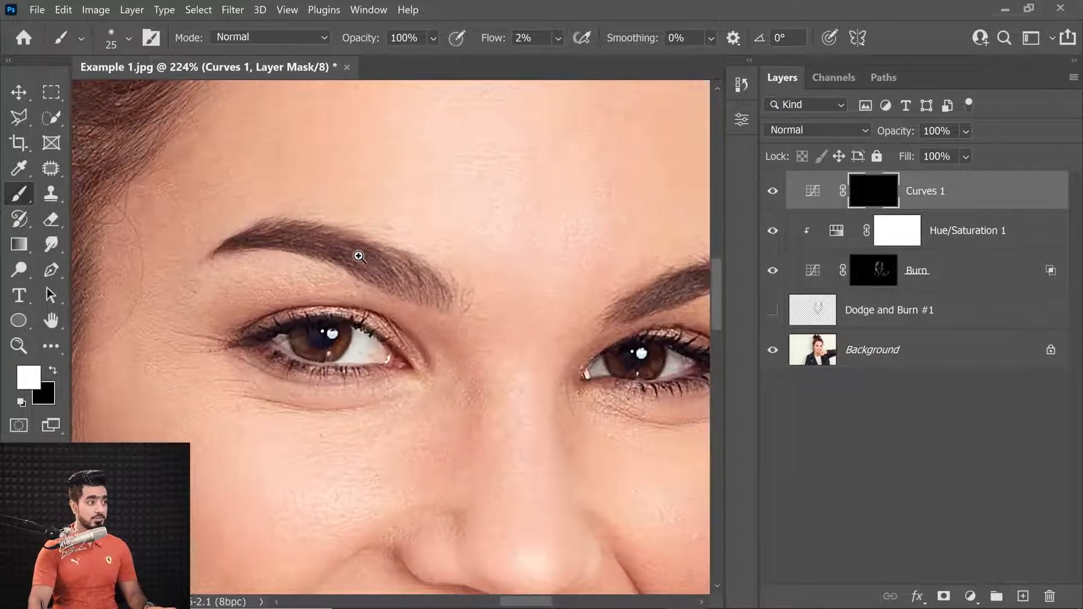
Paint white into the new Curves mask with a soft 30–45 px brush at 2% flow to brighten under the eye and beside the nose
{"action": "key", "text": "bracketright"}
{"action": "key", "text": "bracketright"}
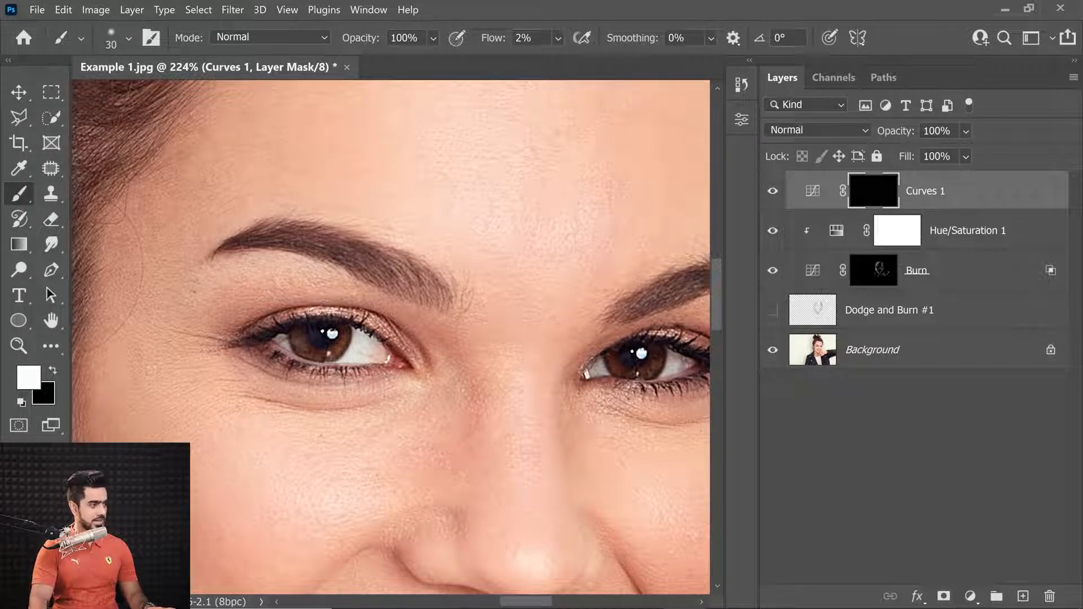
{"action": "scroll", "coordinate": [355, 304], "scroll_direction": "down", "scroll_amount": 3}
{"action": "left_click_drag", "start_coordinate": [414, 274], "coordinate": [394, 273]}
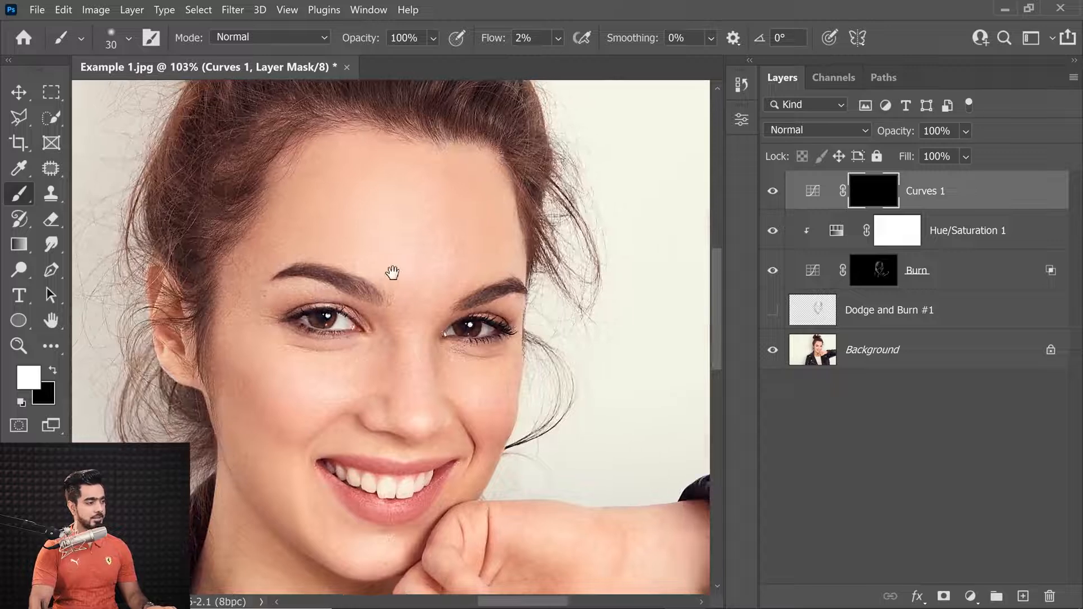
{"action": "scroll", "coordinate": [477, 308], "scroll_direction": "up", "scroll_amount": 2}
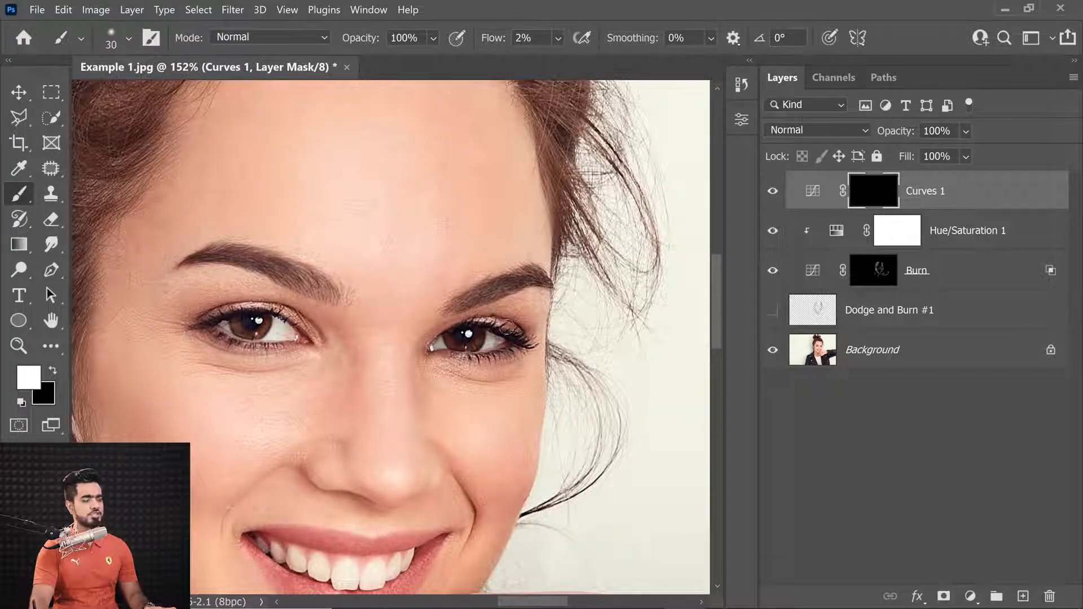
{"action": "left_click_drag", "start_coordinate": [391, 305], "coordinate": [420, 251]}
{"action": "key", "text": "]"}
{"action": "key", "text": "]"}
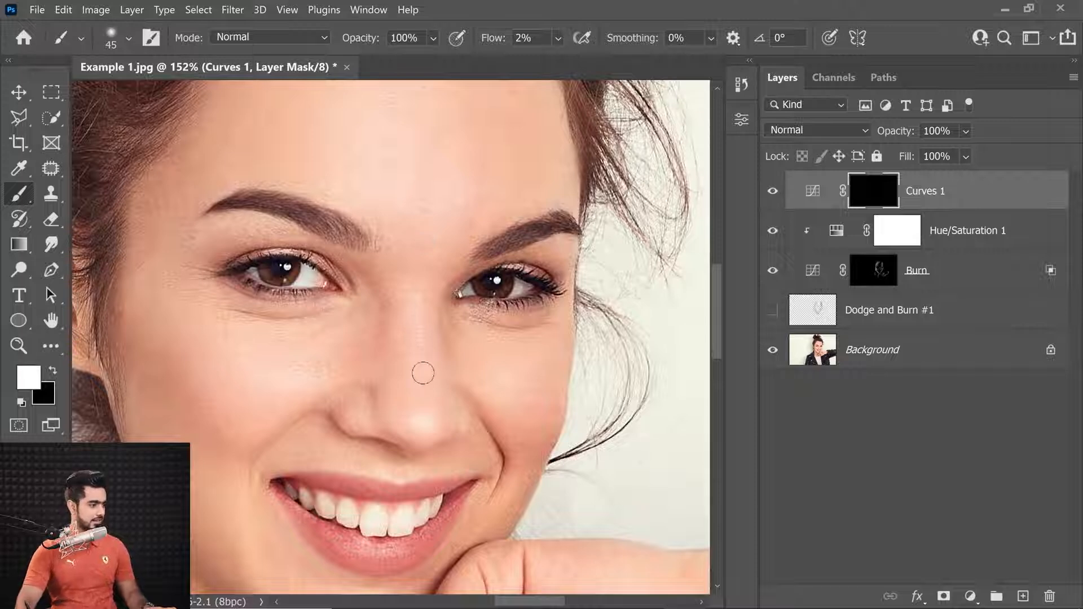
{"action": "mouse_move", "coordinate": [425, 390]}
{"action": "left_mouse_down"}
{"action": "mouse_move", "coordinate": [428, 406]}
{"action": "mouse_move", "coordinate": [419, 404]}
{"action": "left_mouse_up"}
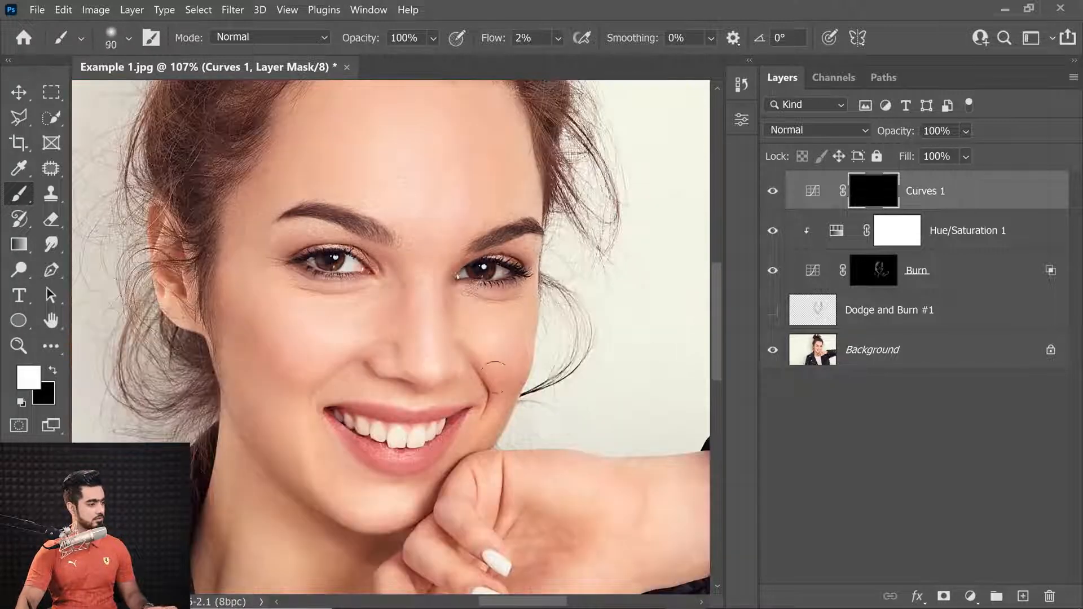
{"action": "key", "text": "]"}
{"action": "key", "text": "]"}
{"action": "key", "text": "]"}
{"action": "key", "text": "]"}
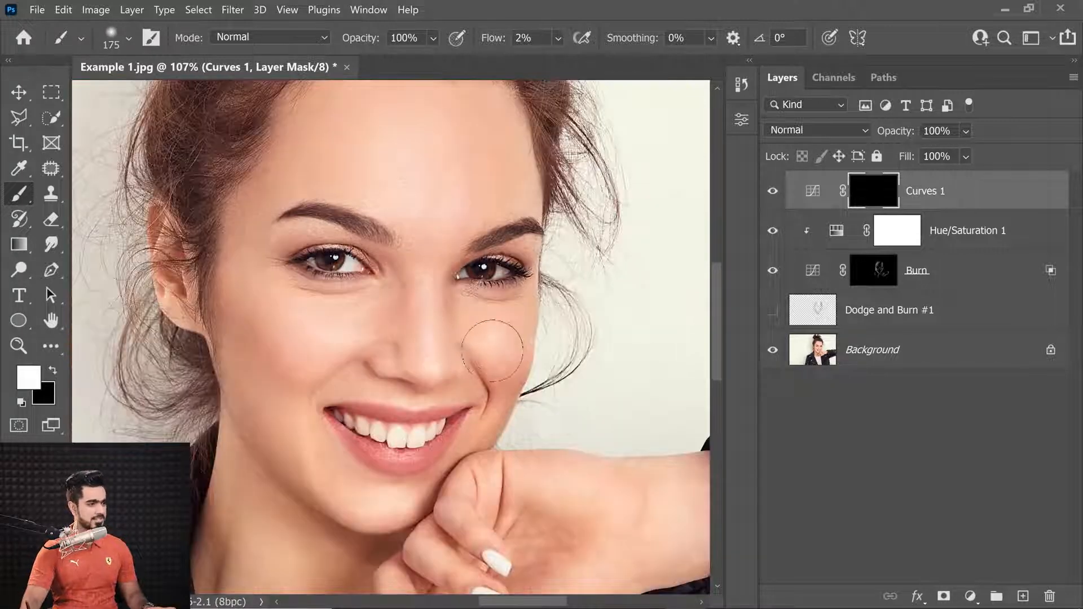
{"action": "key", "text": "["}
{"action": "key", "text": "["}
{"action": "key", "text": "["}
{"action": "key", "text": "["}
{"action": "key", "text": "["}
{"action": "key", "text": "["}
{"action": "key", "text": "["}
{"action": "key", "text": "["}
{"action": "key", "text": "["}
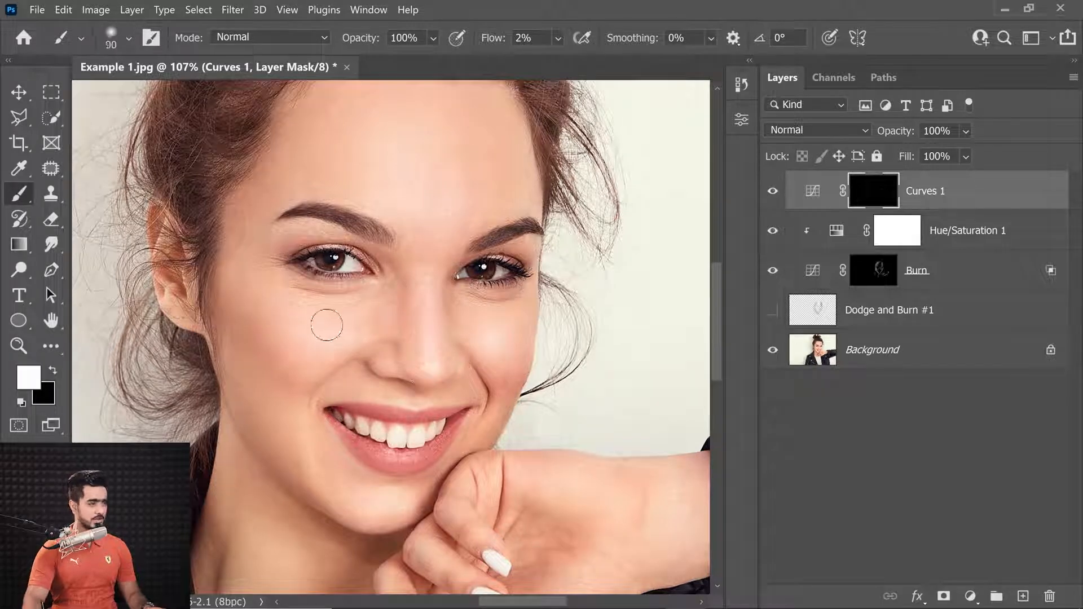
{"action": "key", "text": "["}
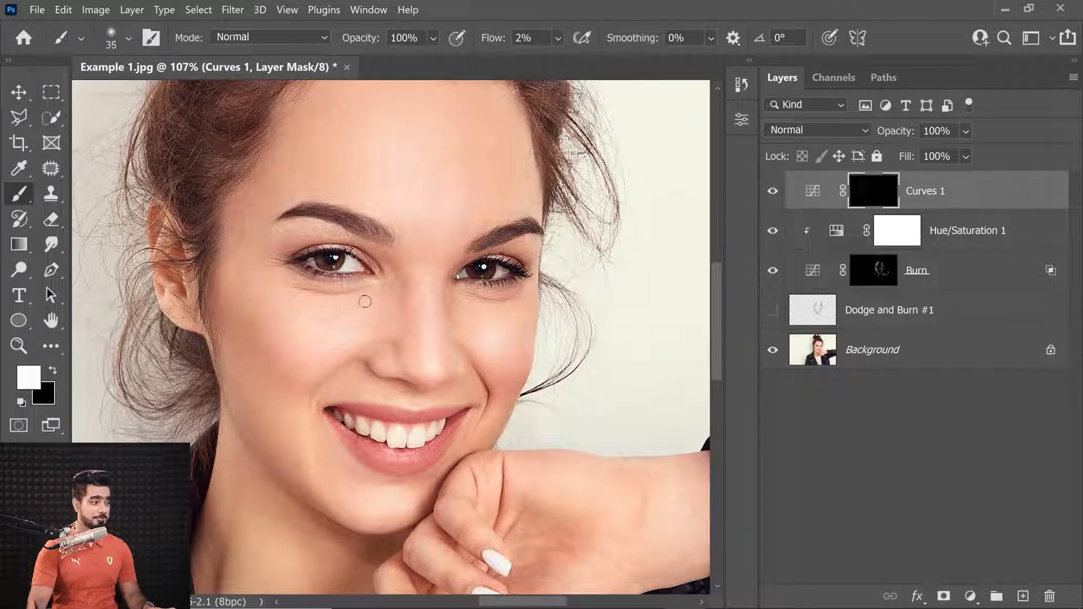
{"action": "key", "text": "["}
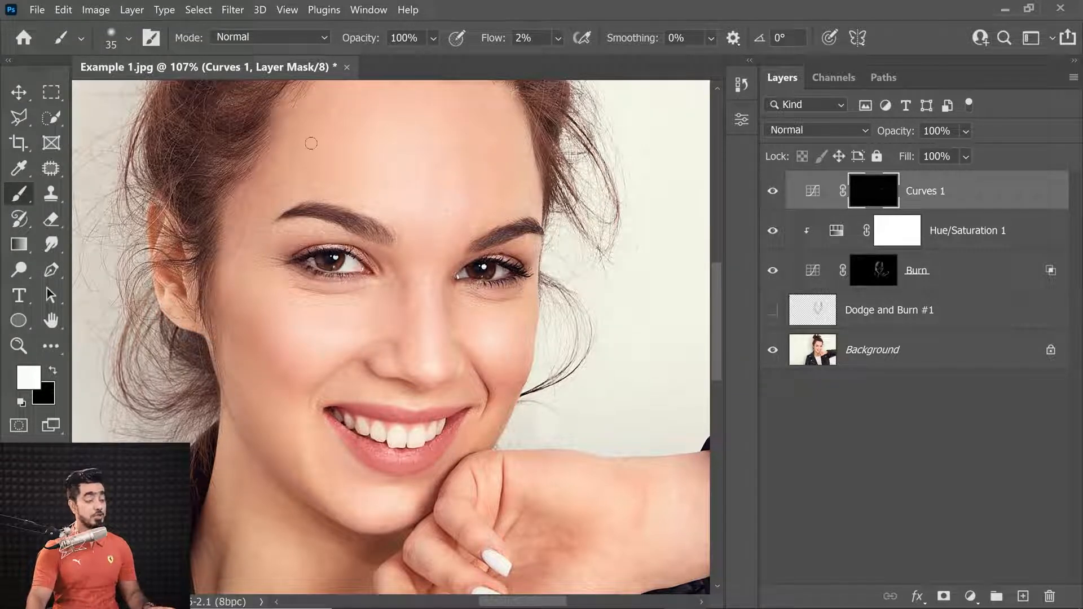
{"action": "key", "text": "bracketleft"}
{"action": "key", "text": "bracketleft"}
{"action": "key", "text": "bracketleft"}
{"action": "key", "text": "bracketleft"}
{"action": "key", "text": "bracketleft"}
{"action": "key", "text": "bracketleft"}
{"action": "key", "text": "bracketleft"}
{"action": "key", "text": "bracketleft"}
{"action": "key", "text": "bracketleft"}
{"action": "key", "text": "bracketleft"}
{"action": "key", "text": "bracketleft"}
{"action": "key", "text": "bracketleft"}
{"action": "key", "text": "bracketleft"}
{"action": "key", "text": "bracketleft"}
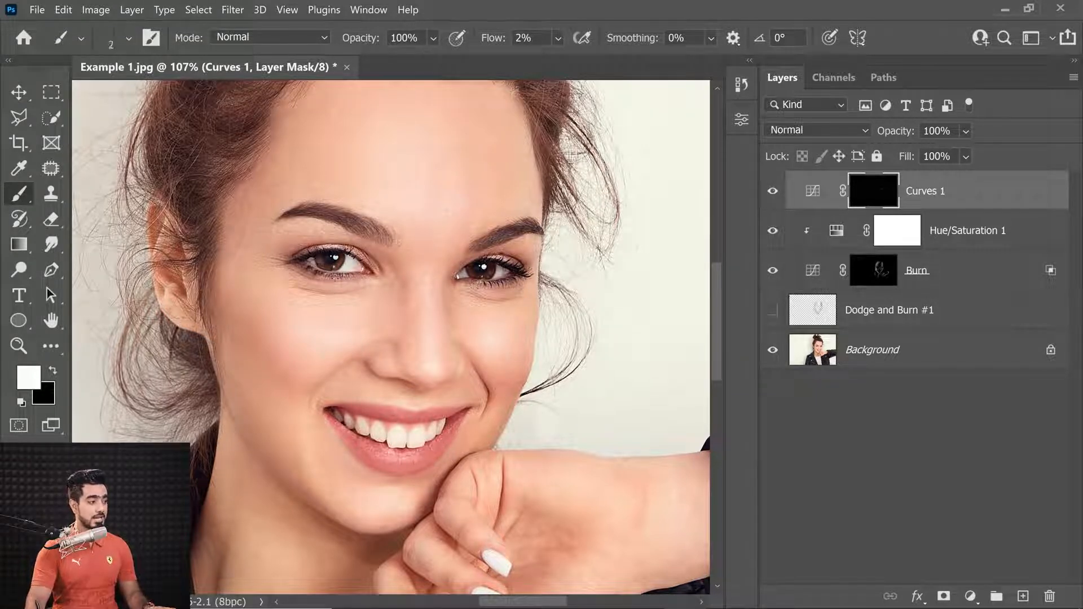
{"action": "key", "text": "bracketright"}
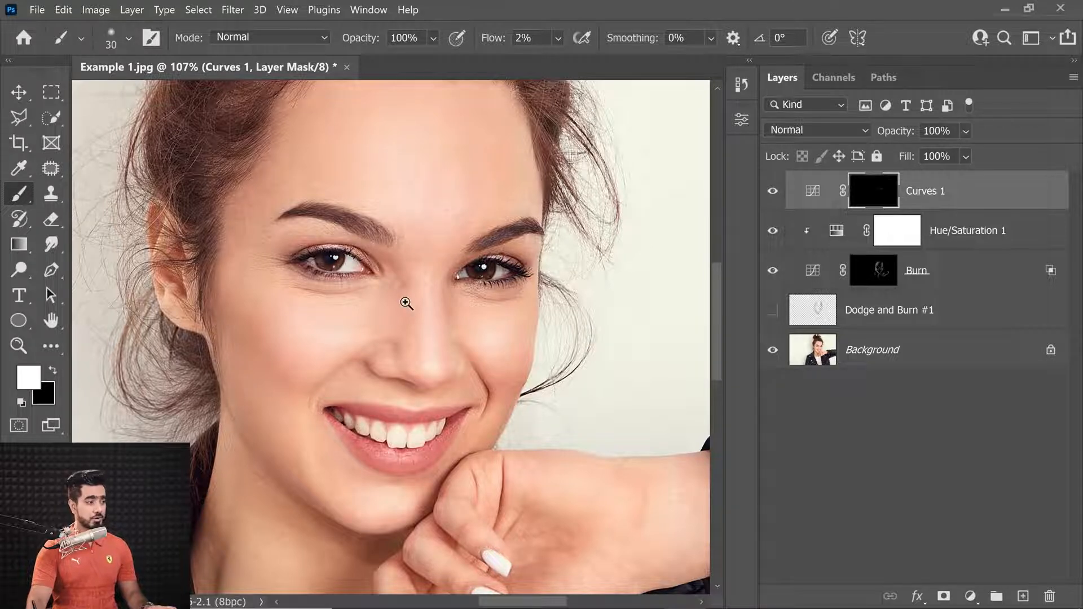
{"action": "scroll", "coordinate": [403, 302], "scroll_direction": "up", "scroll_amount": 5}
{"action": "scroll", "coordinate": [394, 293], "scroll_direction": "down", "scroll_amount": 3}
{"action": "key", "text": "bracketleft"}
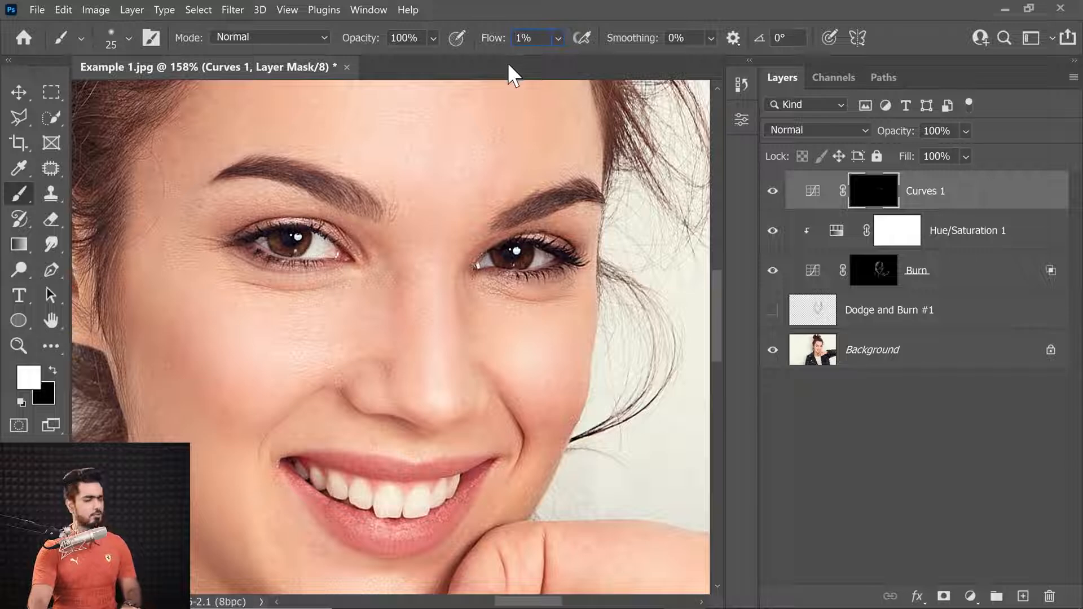
{"action": "scroll", "coordinate": [412, 288], "scroll_direction": "up", "scroll_amount": 2}
{"action": "scroll", "coordinate": [416, 287], "scroll_direction": "up", "scroll_amount": 2}
{"action": "key", "text": "bracketleft"}
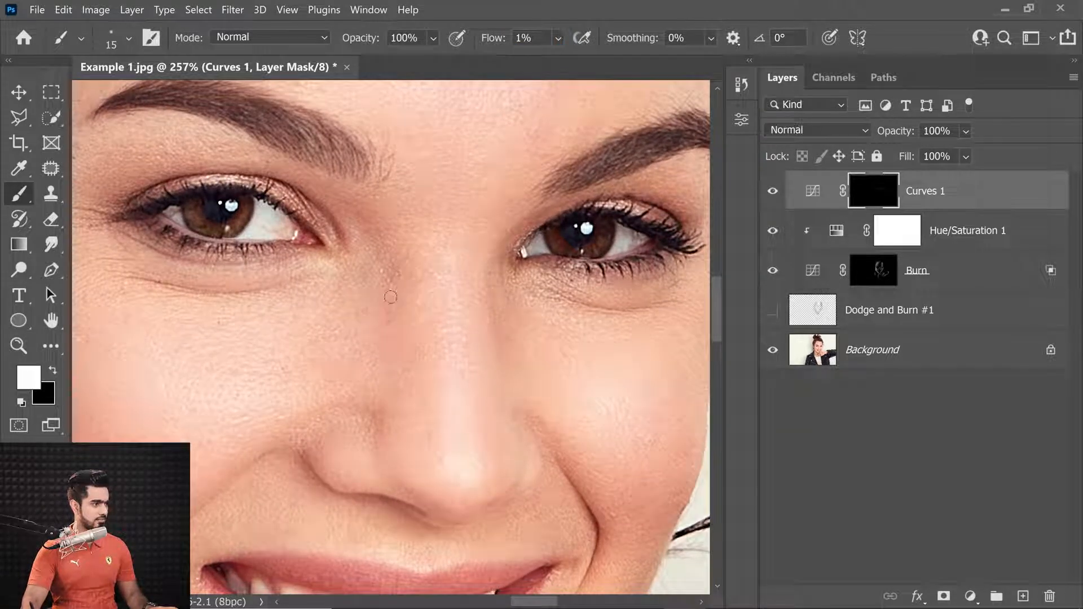
{"action": "key", "text": "bracketright"}
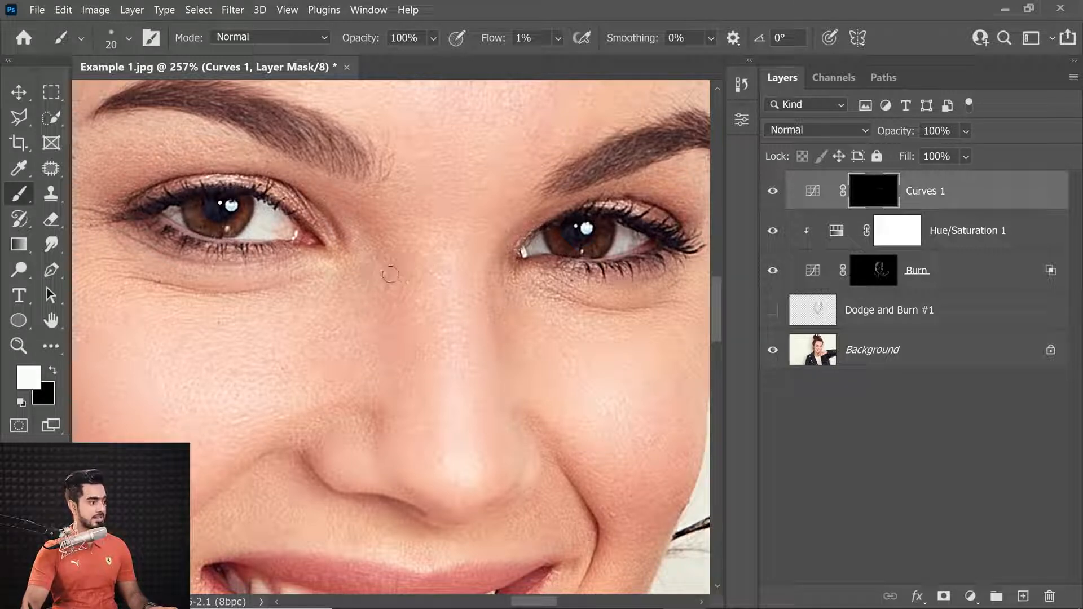
{"action": "scroll", "coordinate": [388, 251], "scroll_direction": "down", "scroll_amount": 4}
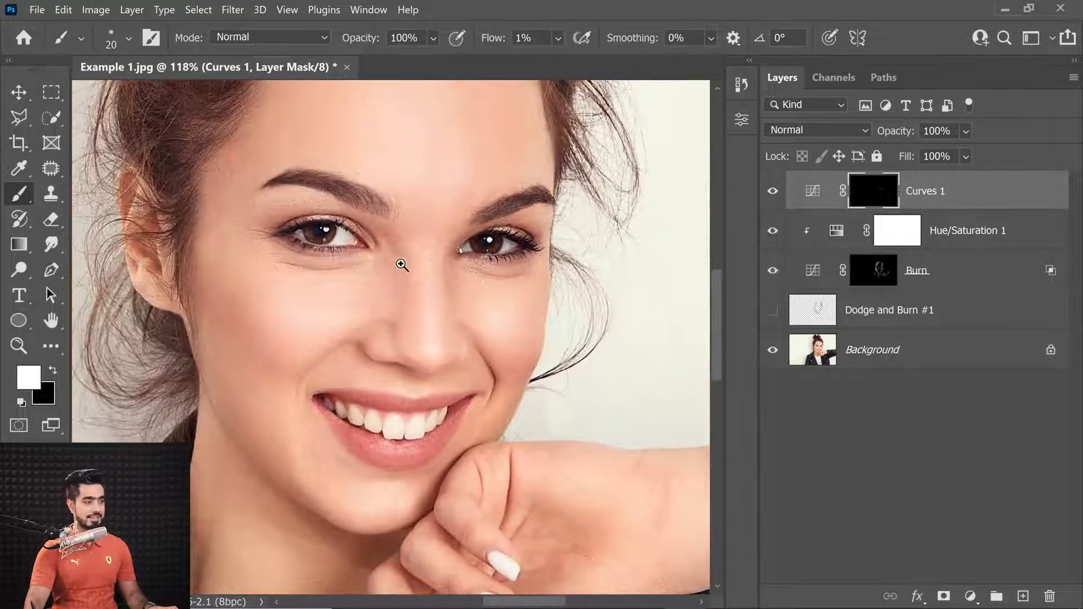
{"action": "scroll", "coordinate": [409, 248], "scroll_direction": "up", "scroll_amount": 1}
{"action": "key", "text": "bracketright"}
{"action": "key", "text": "bracketright"}
{"action": "key", "text": "bracketright"}
{"action": "key", "text": "bracketright"}
{"action": "key", "text": "bracketright"}
{"action": "key", "text": "bracketright"}
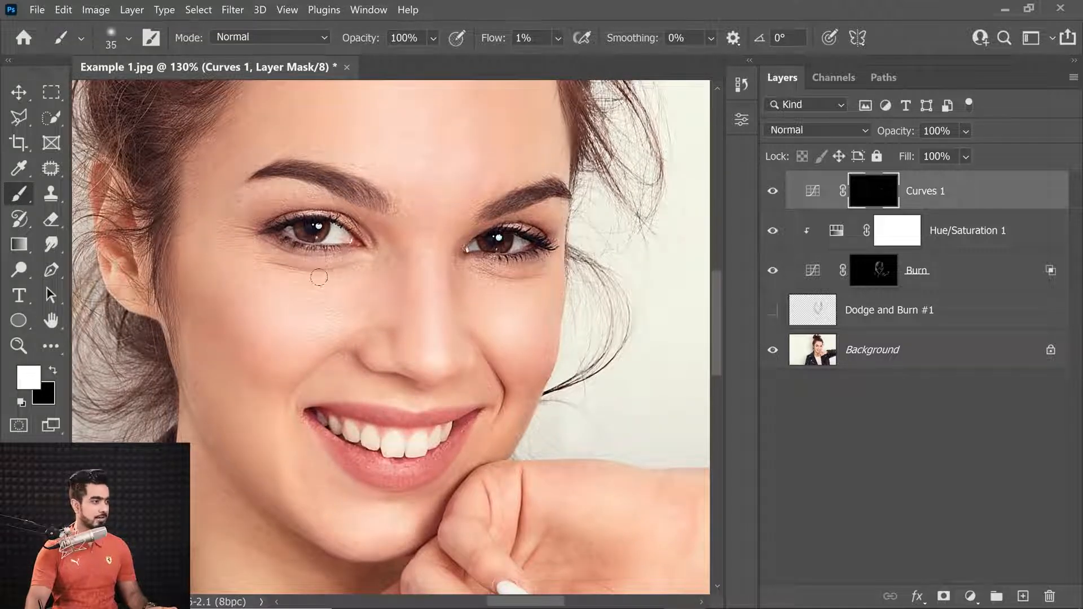
{"action": "scroll", "coordinate": [314, 271], "scroll_direction": "down", "scroll_amount": 2}
{"action": "key", "text": "bracketright"}
{"action": "key", "text": "bracketright"}
{"action": "key", "text": "bracketright"}
{"action": "key", "text": "bracketright"}
{"action": "key", "text": "bracketright"}
{"action": "scroll", "coordinate": [539, 333], "scroll_direction": "down", "scroll_amount": 1}
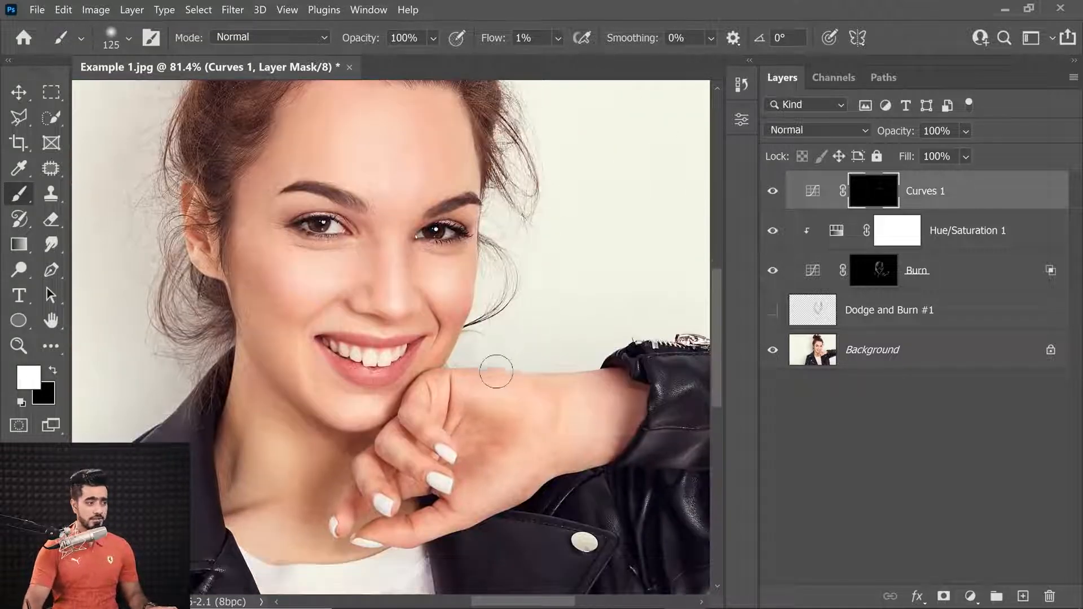
{"action": "scroll", "coordinate": [468, 378], "scroll_direction": "up", "scroll_amount": 3}
Paint brightening over the fingers resting on the chin with a 70 px brush
{"action": "key", "text": "bracketleft"}
{"action": "key", "text": "bracketleft"}
{"action": "key", "text": "bracketleft"}
{"action": "key", "text": "bracketleft"}
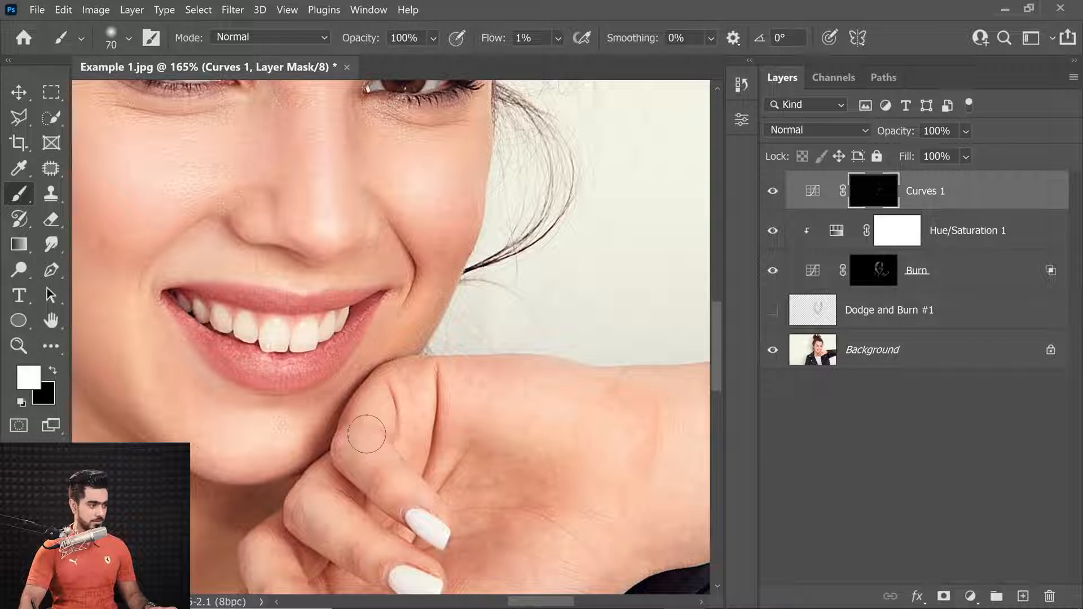
{"action": "left_click_drag", "start_coordinate": [387, 462], "coordinate": [428, 353]}
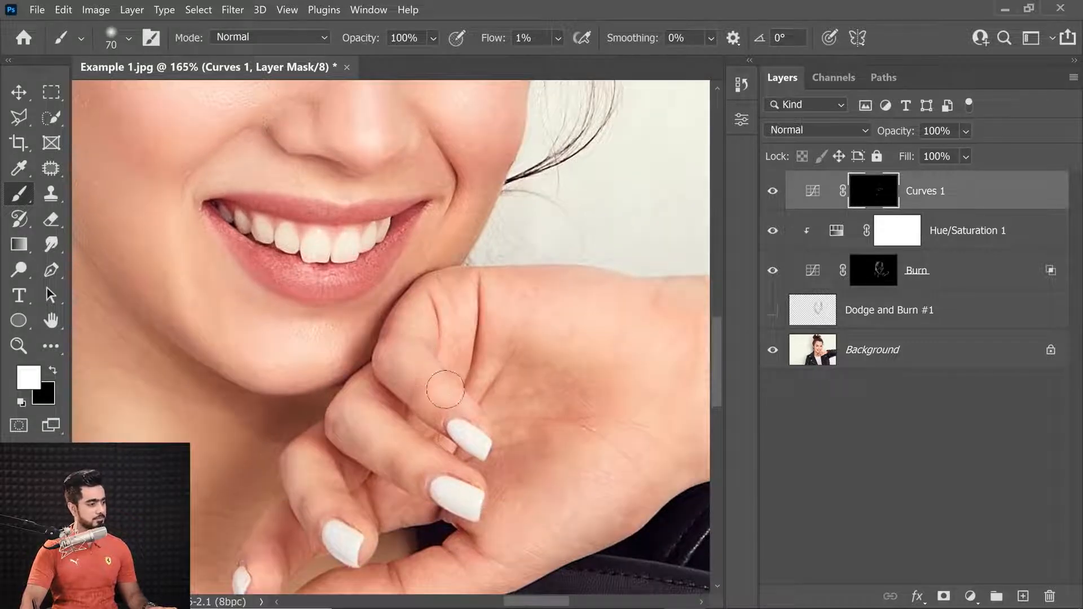
{"action": "scroll", "coordinate": [464, 417], "scroll_direction": "down", "scroll_amount": 1}
{"action": "key", "text": "bracketright"}
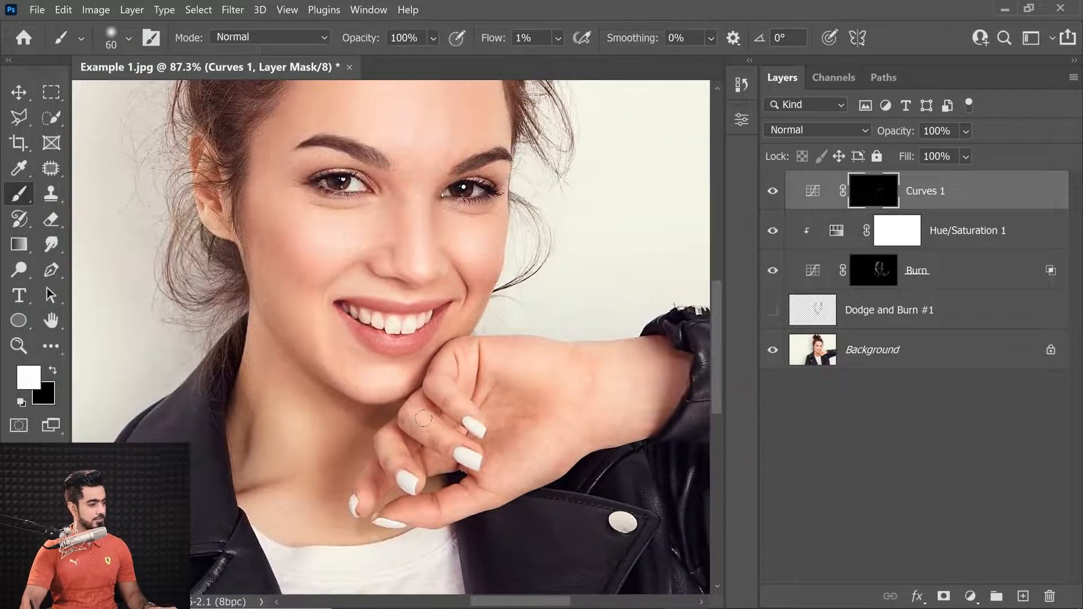
{"action": "left_click", "coordinate": [523, 38]}
{"action": "type", "text": "4"}
{"action": "key", "text": "Return"}
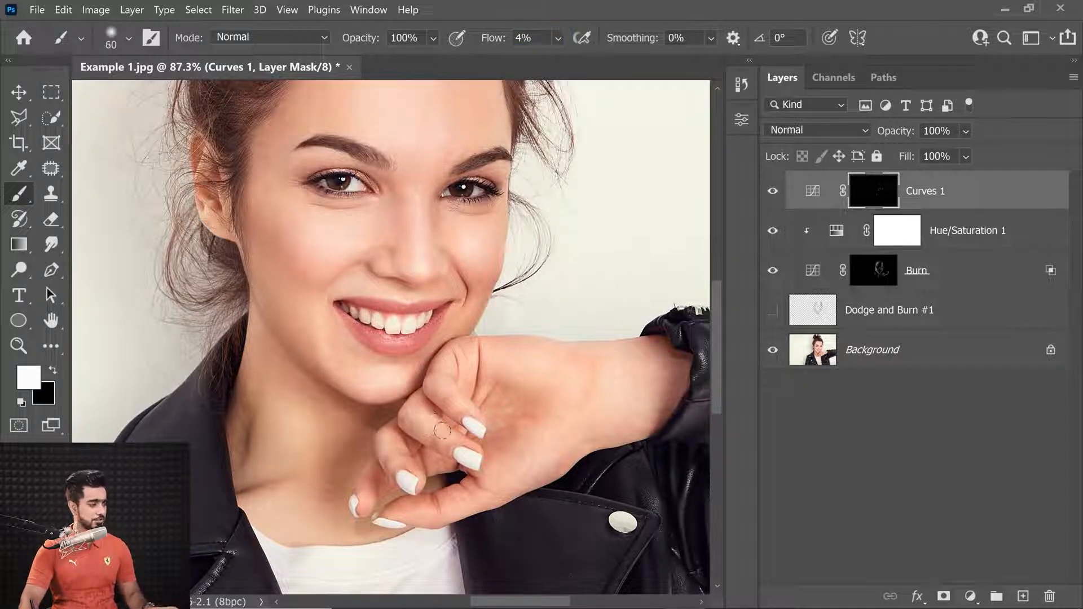
{"action": "key", "text": "bracketright"}
{"action": "key", "text": "bracketleft"}
{"action": "key", "text": "bracketleft"}
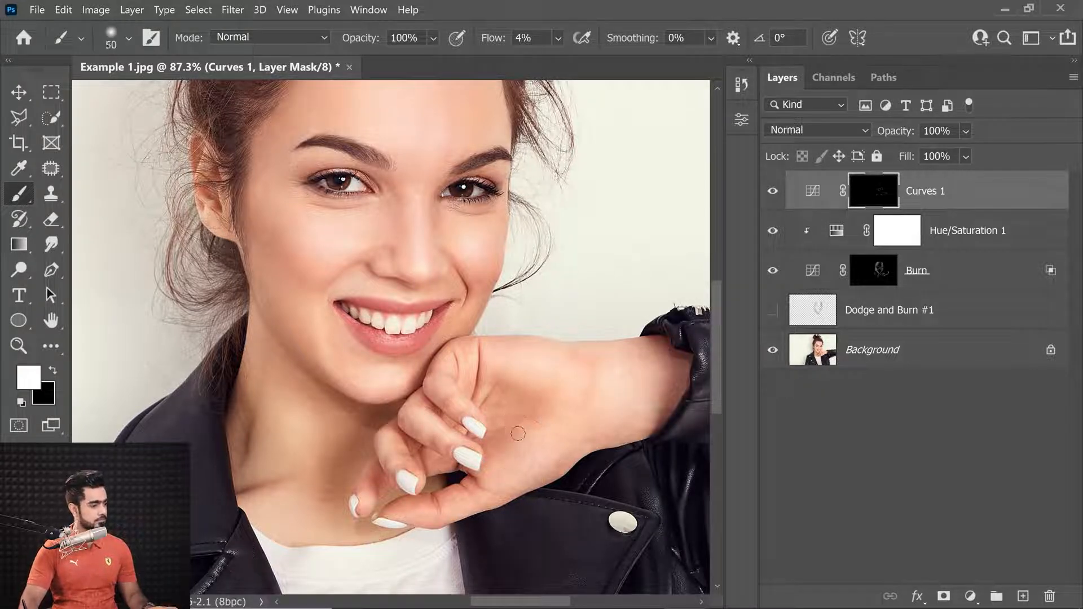
{"action": "key", "text": "bracketright"}
{"action": "key", "text": "bracketleft"}
{"action": "key", "text": "bracketleft"}
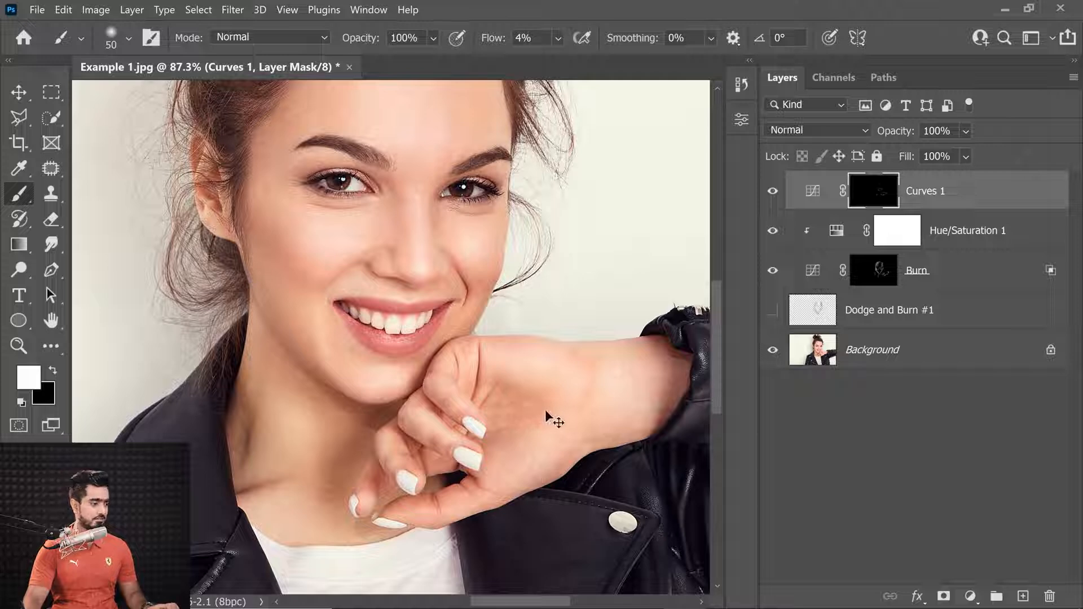
Set the brush flow to 2% and paint brightening across the back of the hand with a 60 px brush
{"action": "left_click_drag", "start_coordinate": [515, 52], "coordinate": [486, 52]}
{"action": "key", "text": "bracketright"}
{"action": "left_click_drag", "start_coordinate": [567, 289], "coordinate": [559, 315]}
{"action": "left_click_drag", "start_coordinate": [570, 312], "coordinate": [550, 340]}
Add more brightening strokes on the face and hand, toggling the Curves layer's visibility to compare the effect
{"action": "left_click", "coordinate": [773, 192]}
{"action": "left_click", "coordinate": [773, 192]}
{"action": "left_click", "coordinate": [774, 192]}
{"action": "left_click", "coordinate": [773, 192]}
{"action": "mouse_move", "coordinate": [398, 323]}
{"action": "left_mouse_down"}
{"action": "mouse_move", "coordinate": [440, 311]}
{"action": "mouse_move", "coordinate": [418, 307]}
{"action": "left_mouse_up"}
{"action": "left_click", "coordinate": [773, 192]}
{"action": "left_click", "coordinate": [773, 192]}
{"action": "left_click_drag", "start_coordinate": [550, 316], "coordinate": [524, 304]}
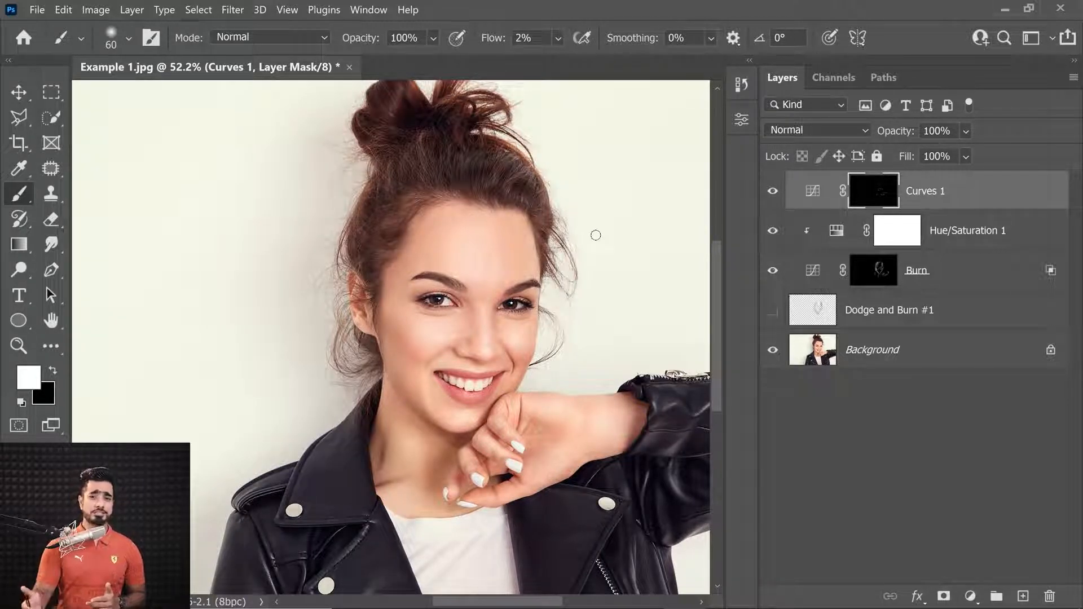
Compare the retouched image with the original by isolating and restoring the Background layer's visibility
{"action": "left_click", "coordinate": [774, 355], "text": "alt"}
{"action": "left_click", "coordinate": [773, 357], "text": "alt"}
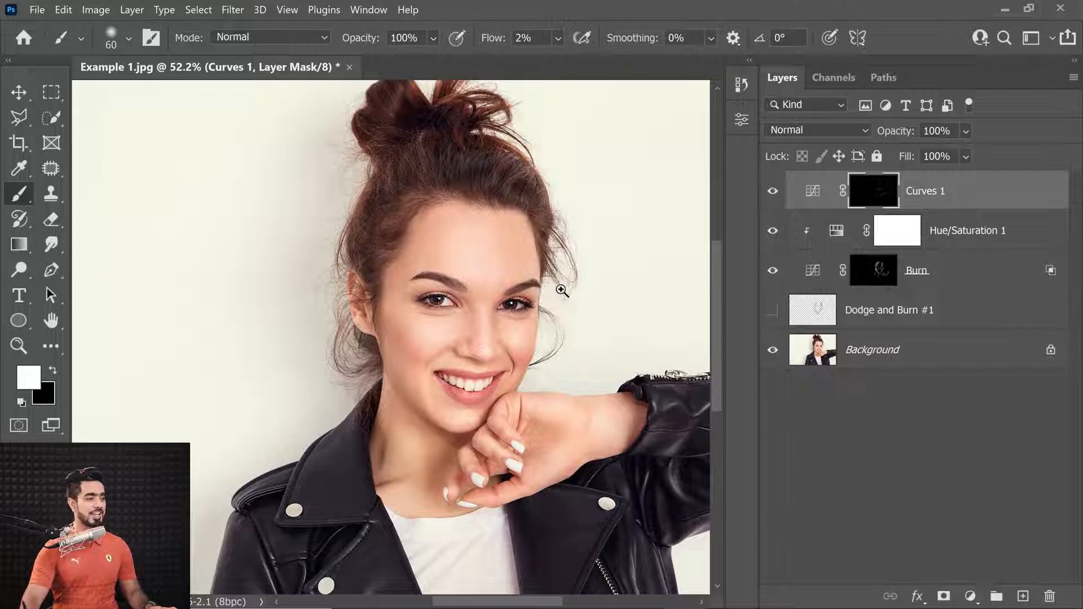
{"action": "scroll", "coordinate": [566, 305], "scroll_direction": "down", "scroll_amount": 3}
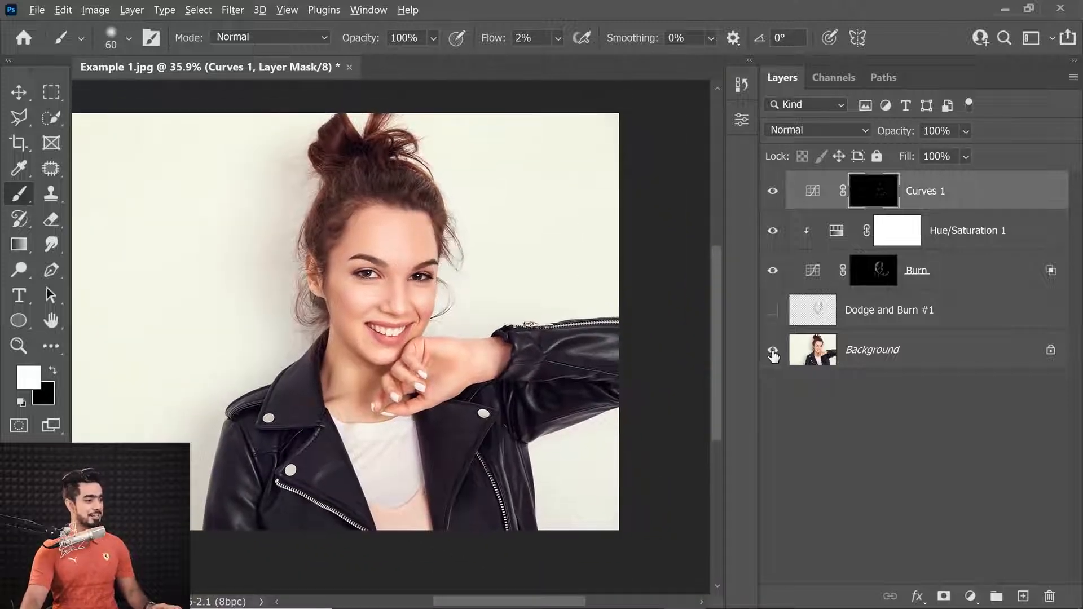
{"action": "left_click", "coordinate": [773, 355], "text": "alt"}
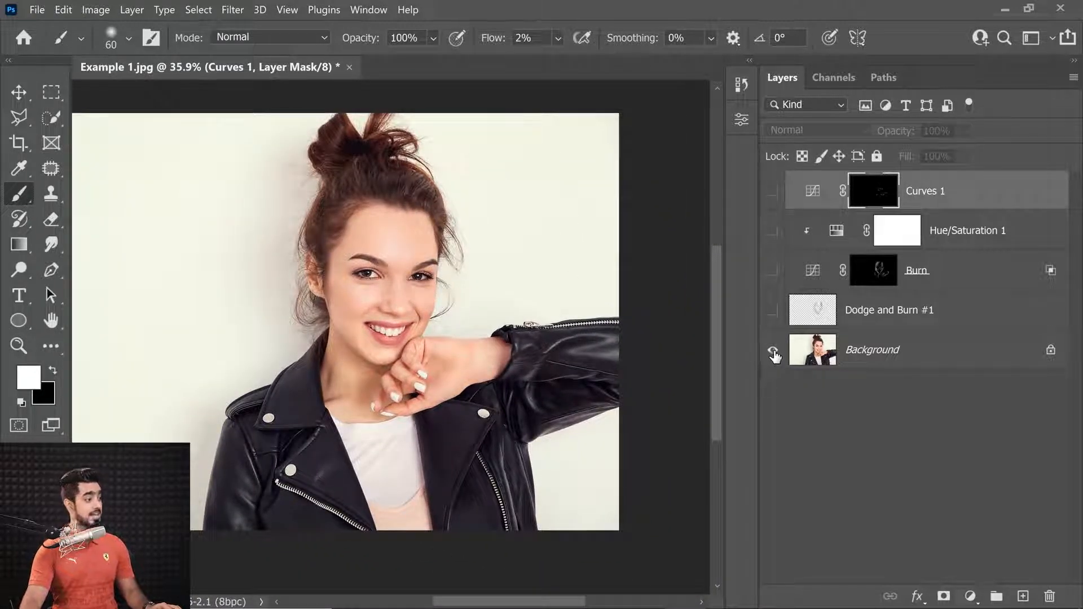
{"action": "left_click", "coordinate": [774, 355], "text": "alt"}
{"action": "left_click", "coordinate": [774, 355], "text": "alt"}
{"action": "left_click", "coordinate": [774, 355], "text": "alt"}
{"action": "left_click", "coordinate": [773, 355], "text": "alt"}
{"action": "left_click", "coordinate": [774, 355], "text": "alt"}
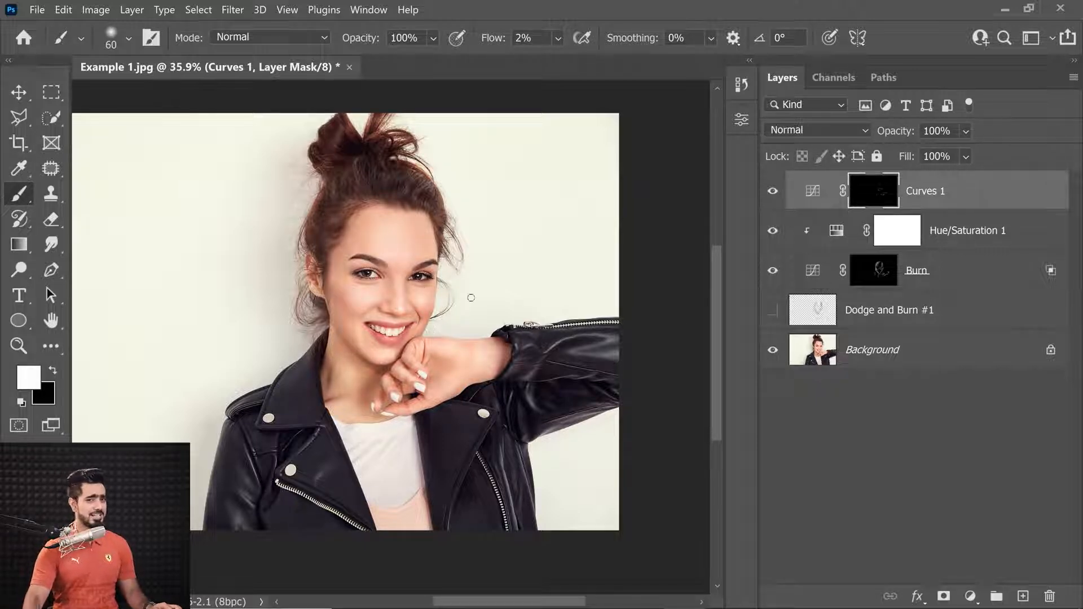
{"action": "left_click", "coordinate": [773, 356], "text": "alt"}
{"action": "left_click", "coordinate": [774, 357], "text": "alt"}
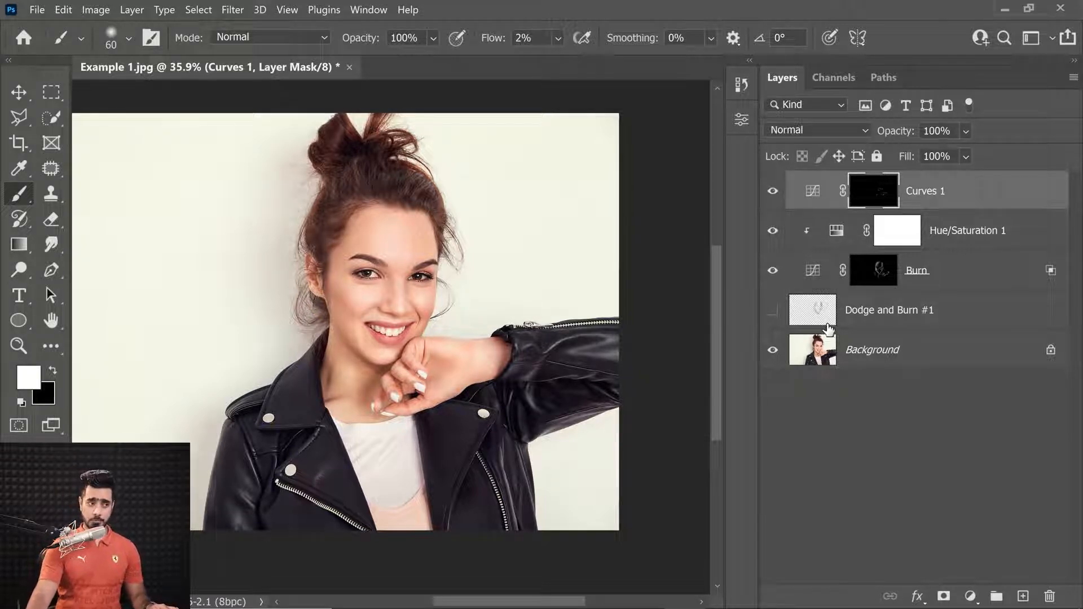
Rename the brightening Curves layer as Dodge
{"action": "double_click", "coordinate": [926, 192]}
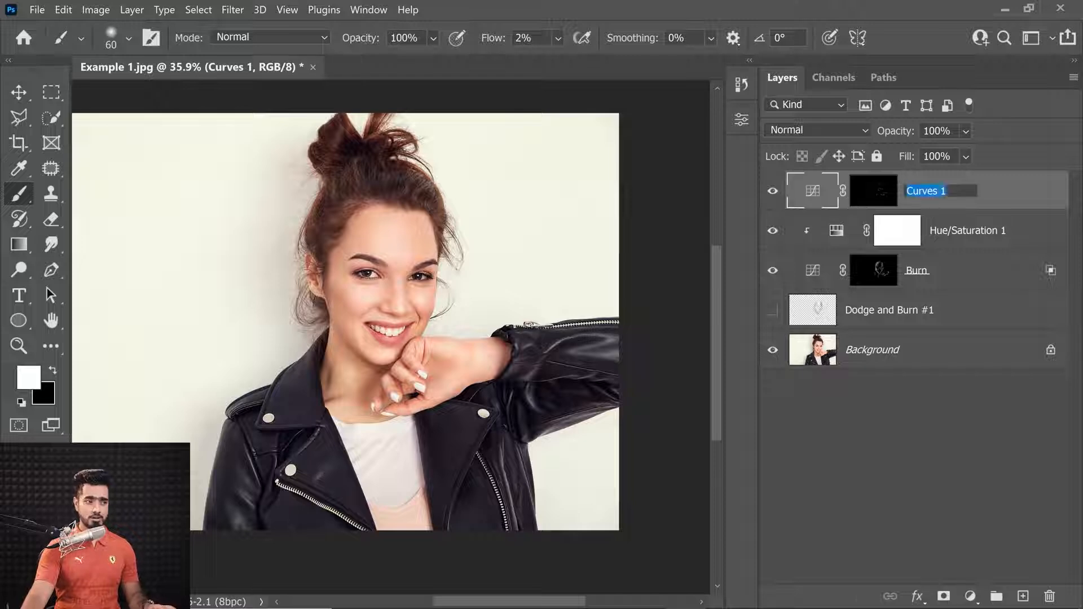
{"action": "type", "text": "Dodge"}
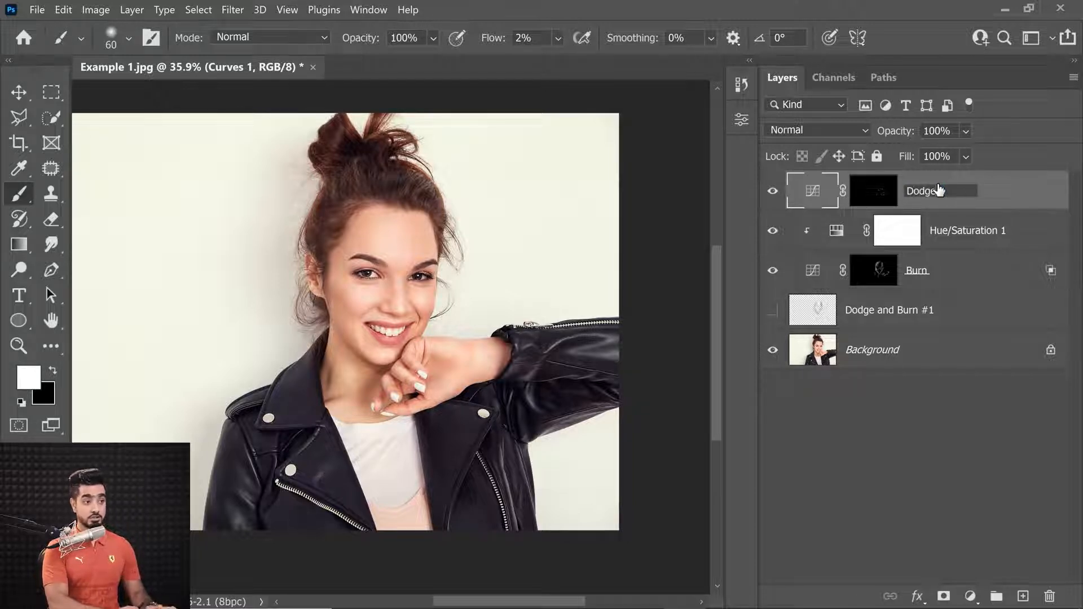
{"action": "key", "text": "Return"}
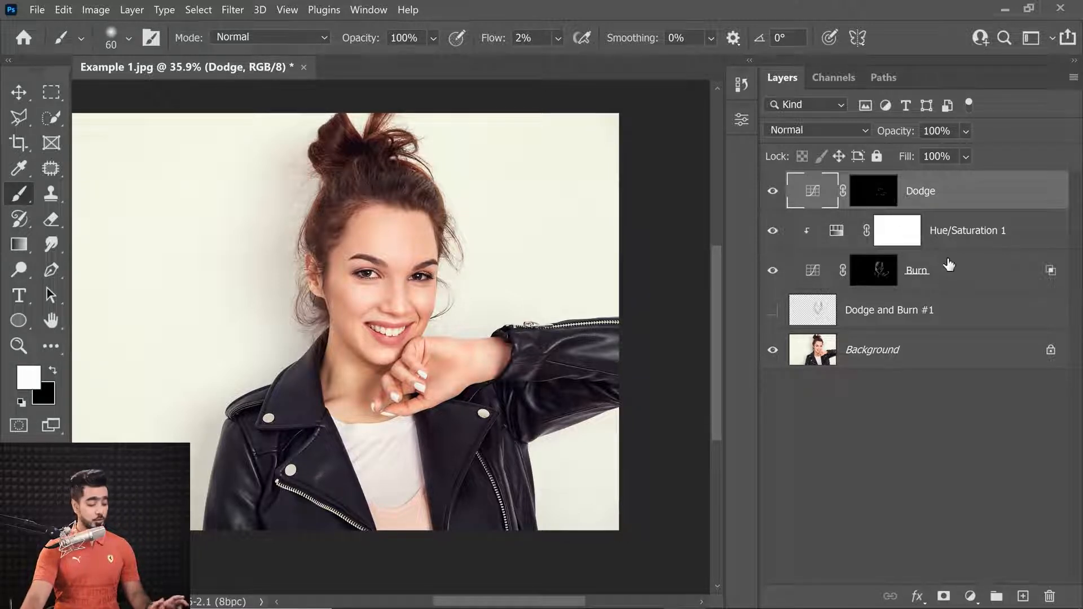
Select the Dodge, Hue/Saturation and Burn layers together and group them
{"action": "left_click", "coordinate": [979, 272], "text": "shift"}
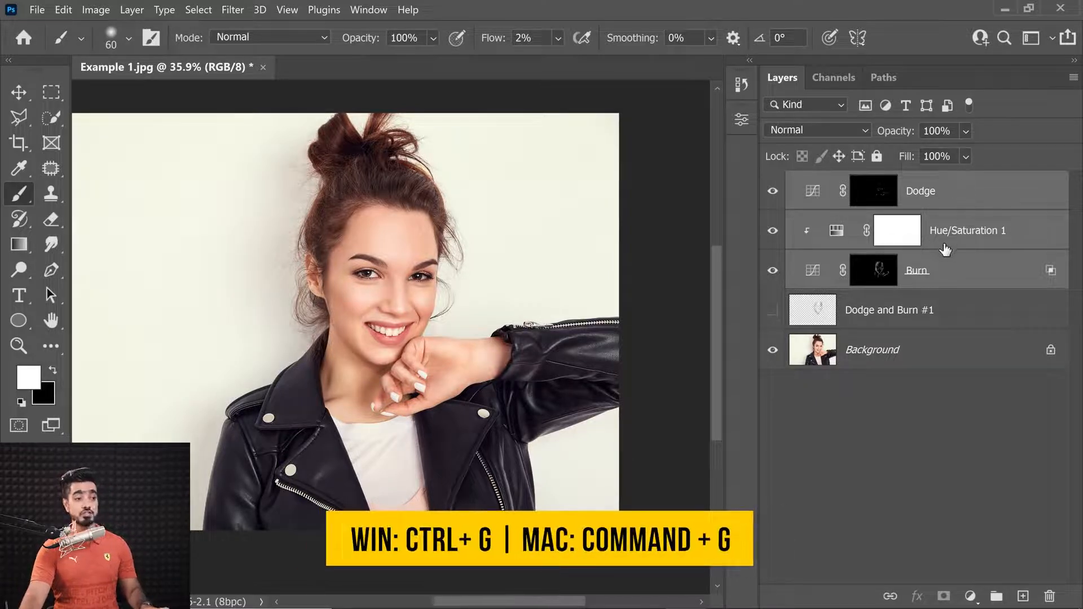
{"action": "key", "text": "ctrl+g"}
Rename the new group as Dodging and Burning and expand it
{"action": "double_click", "coordinate": [847, 184]}
{"action": "type", "text": "Dodging and Burning"}
{"action": "key", "text": "Return"}
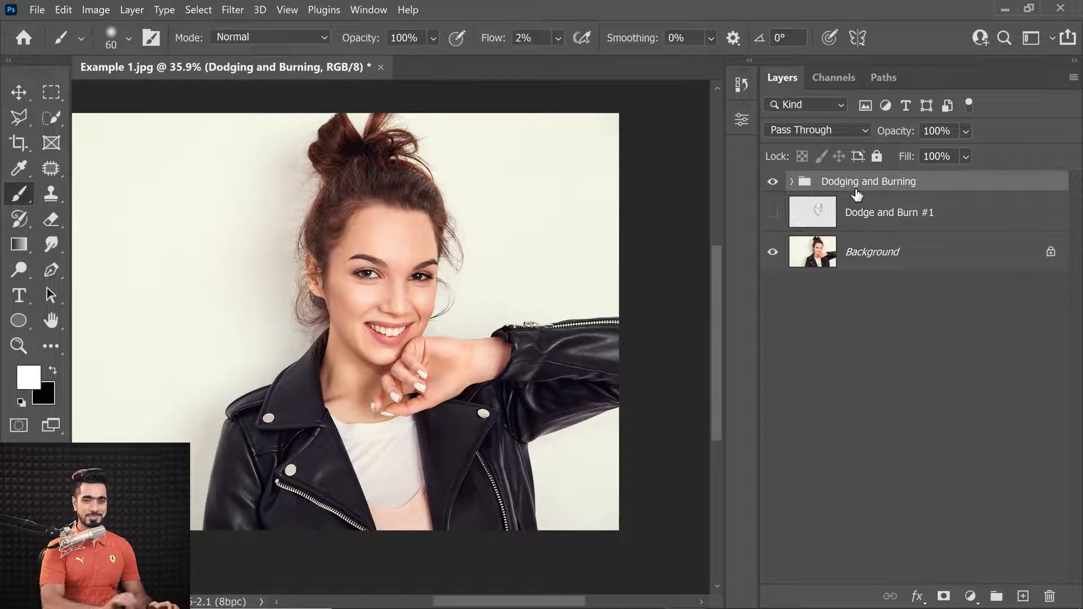
{"action": "left_click", "coordinate": [792, 182]}
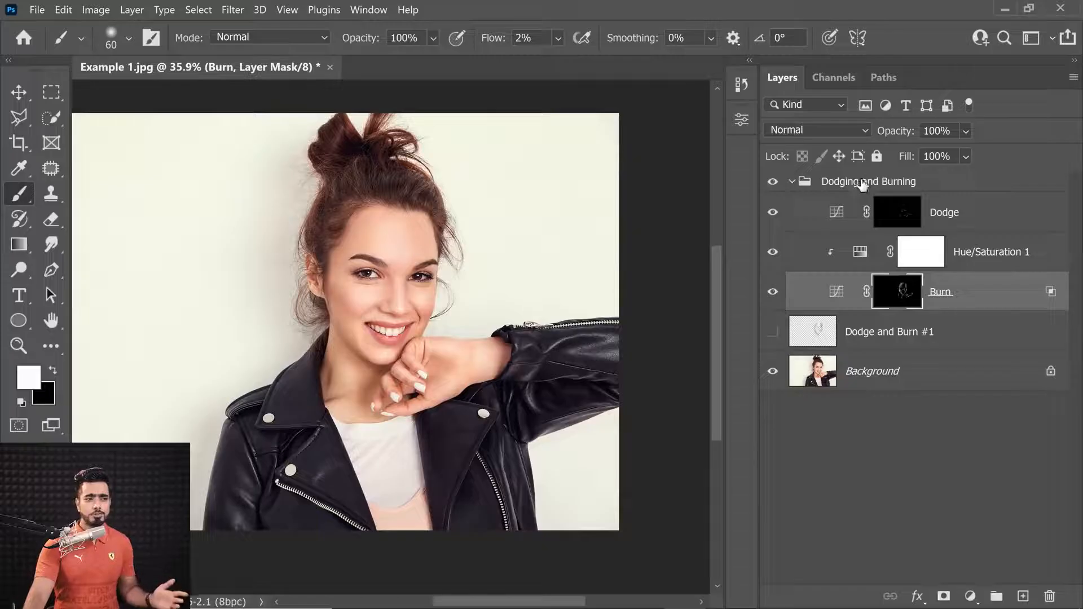
{"action": "left_click", "coordinate": [863, 184]}
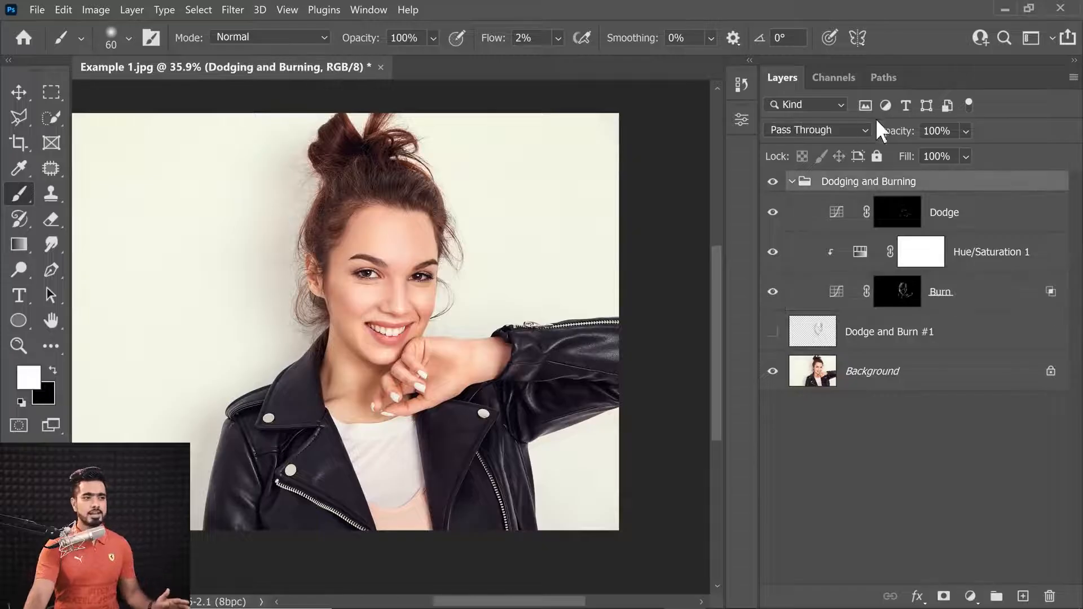
Set the Burn layer's opacity to 50%
{"action": "left_click_drag", "start_coordinate": [897, 133], "coordinate": [906, 138]}
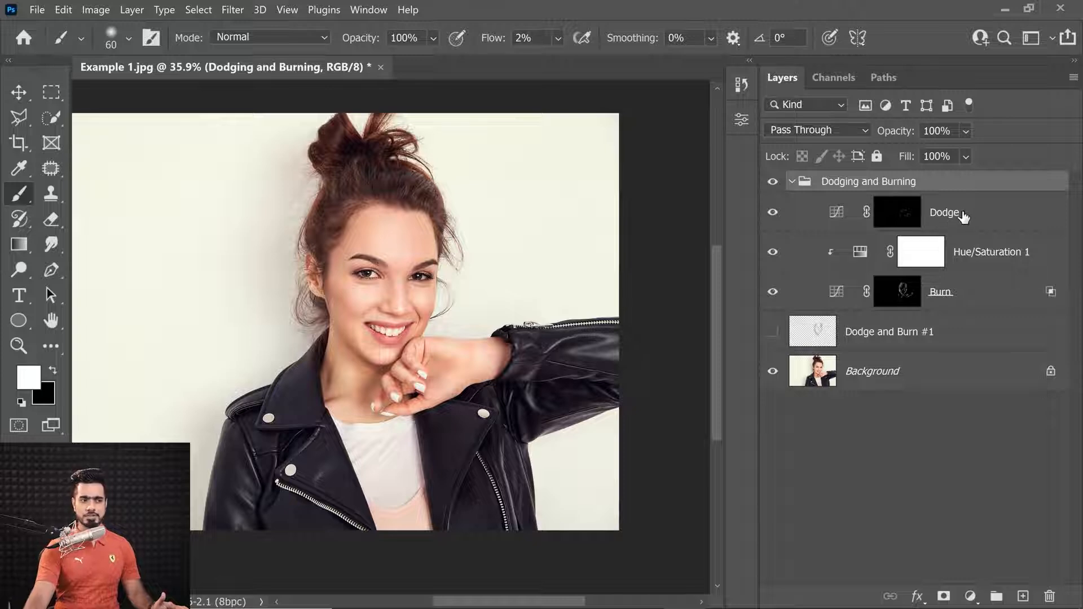
{"action": "left_click", "coordinate": [1000, 303]}
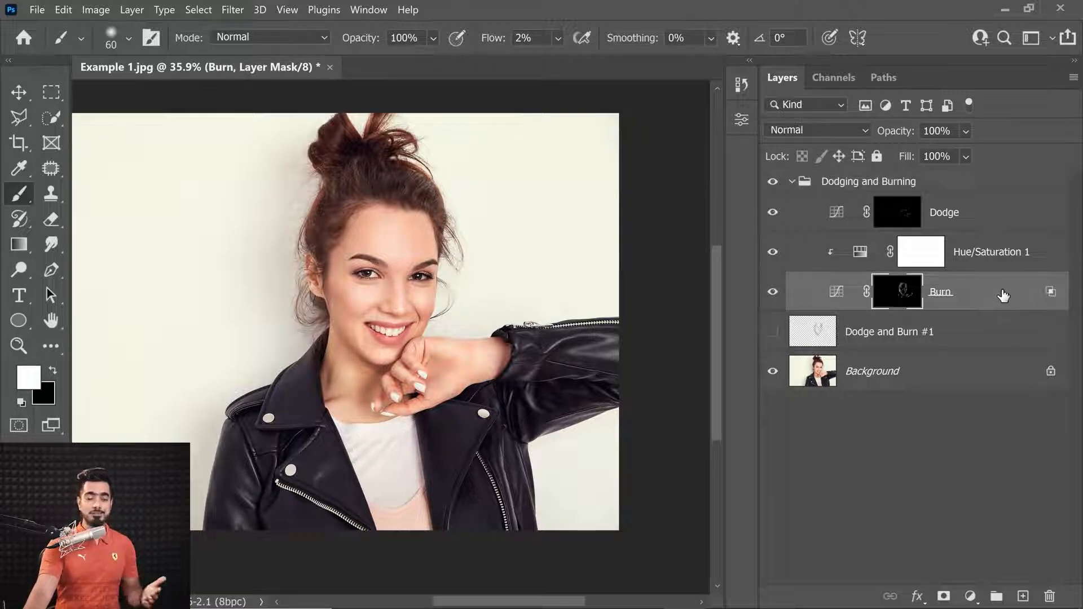
{"action": "mouse_move", "coordinate": [897, 136]}
{"action": "left_mouse_down"}
{"action": "mouse_move", "coordinate": [798, 145]}
{"action": "mouse_move", "coordinate": [816, 147]}
{"action": "left_mouse_up"}
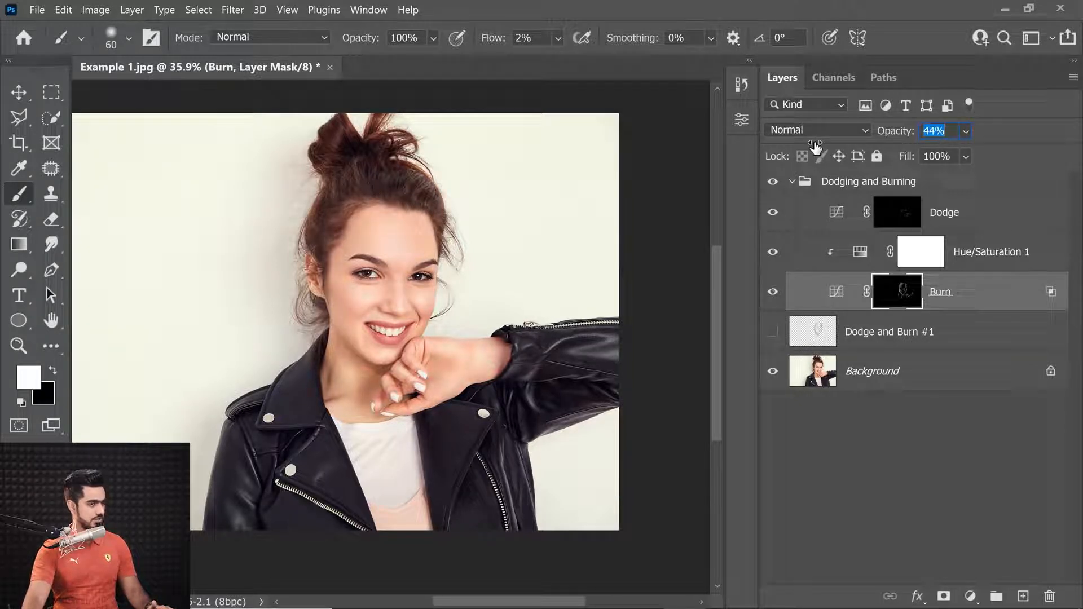
{"action": "type", "text": "50"}
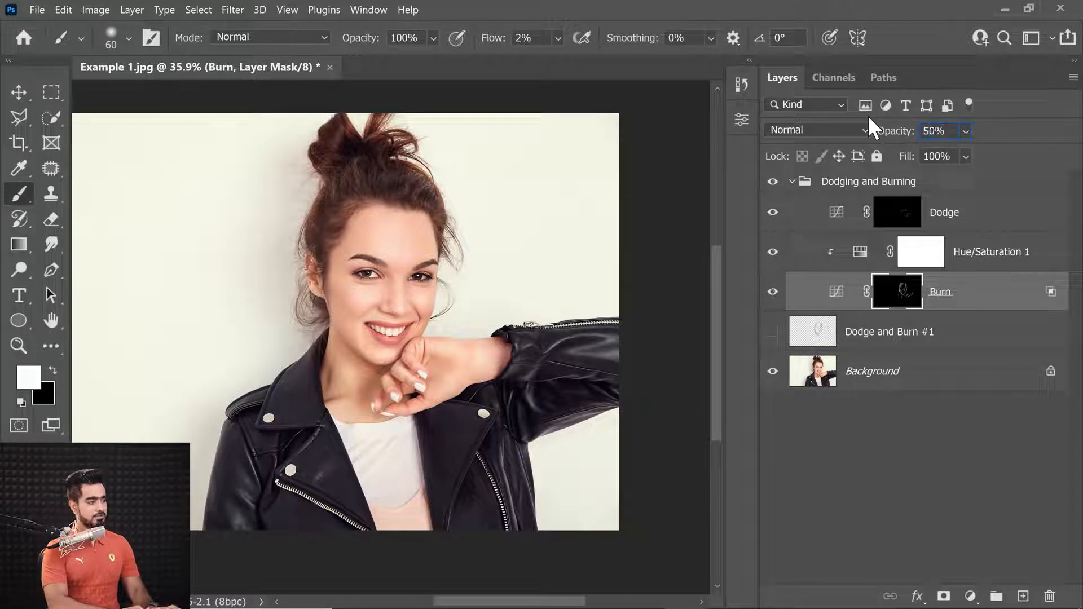
{"action": "key", "text": "Return"}
Toggle the Dodge layer's visibility off and on to compare its effect
{"action": "left_click", "coordinate": [976, 212]}
{"action": "left_click", "coordinate": [775, 214]}
{"action": "left_click", "coordinate": [774, 217]}
{"action": "left_click", "coordinate": [774, 218]}
{"action": "left_click", "coordinate": [775, 218]}
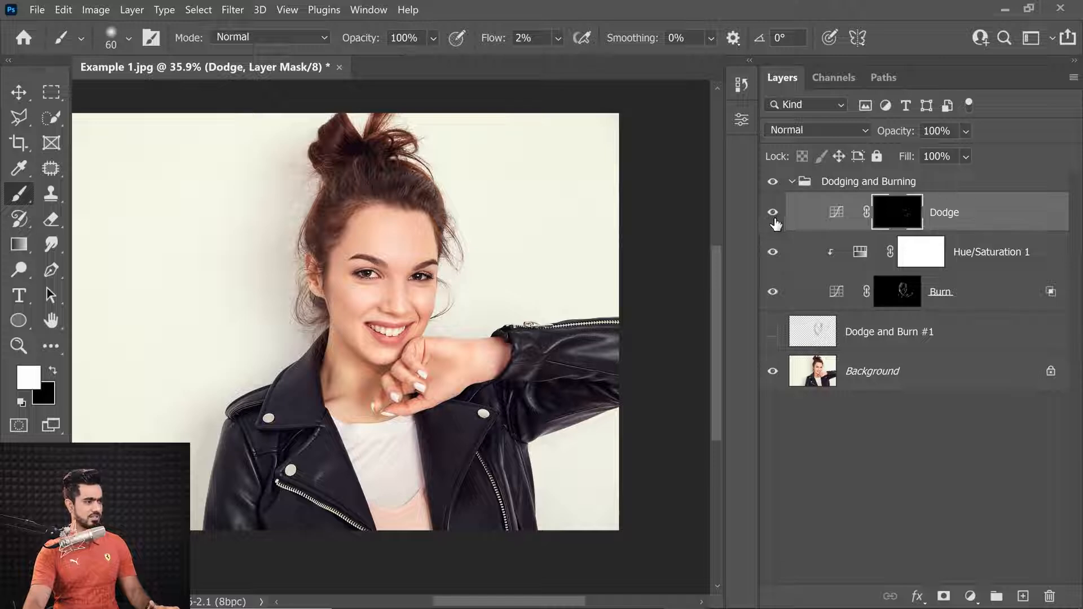
Collapse the Dodging and Burning group and toggle its visibility off and on
{"action": "left_click", "coordinate": [793, 182]}
{"action": "left_click", "coordinate": [772, 184]}
{"action": "left_click", "coordinate": [772, 182]}
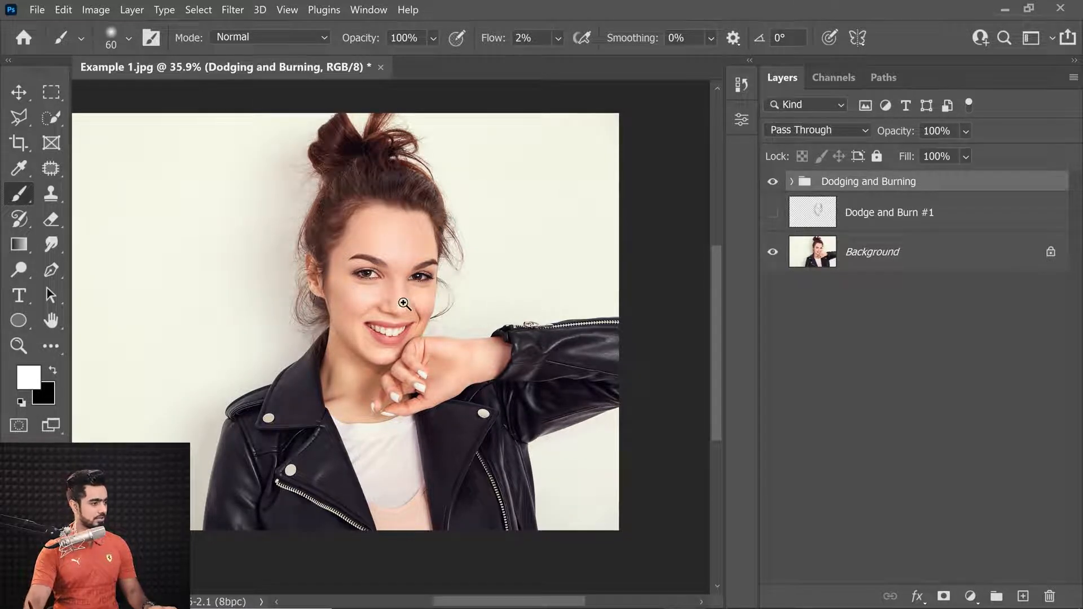
Zoom in on the face and toggle the Dodging and Burning group's visibility to compare before and after
{"action": "left_click", "coordinate": [435, 290], "text": "ctrl"}
{"action": "left_click", "coordinate": [772, 182]}
{"action": "left_click", "coordinate": [772, 182]}
{"action": "left_click", "coordinate": [770, 186]}
{"action": "left_click", "coordinate": [770, 191]}
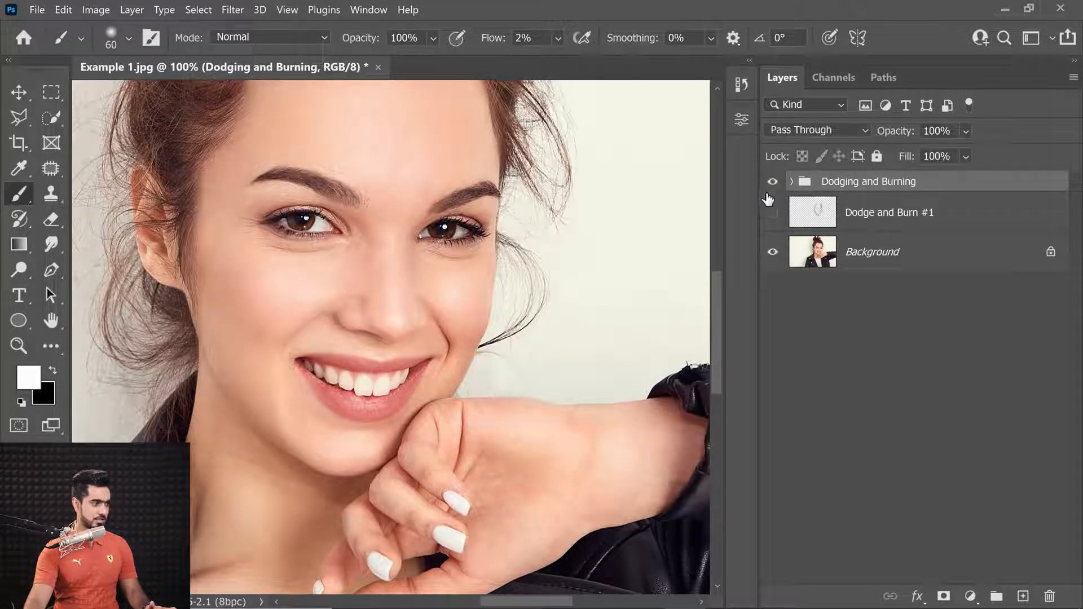